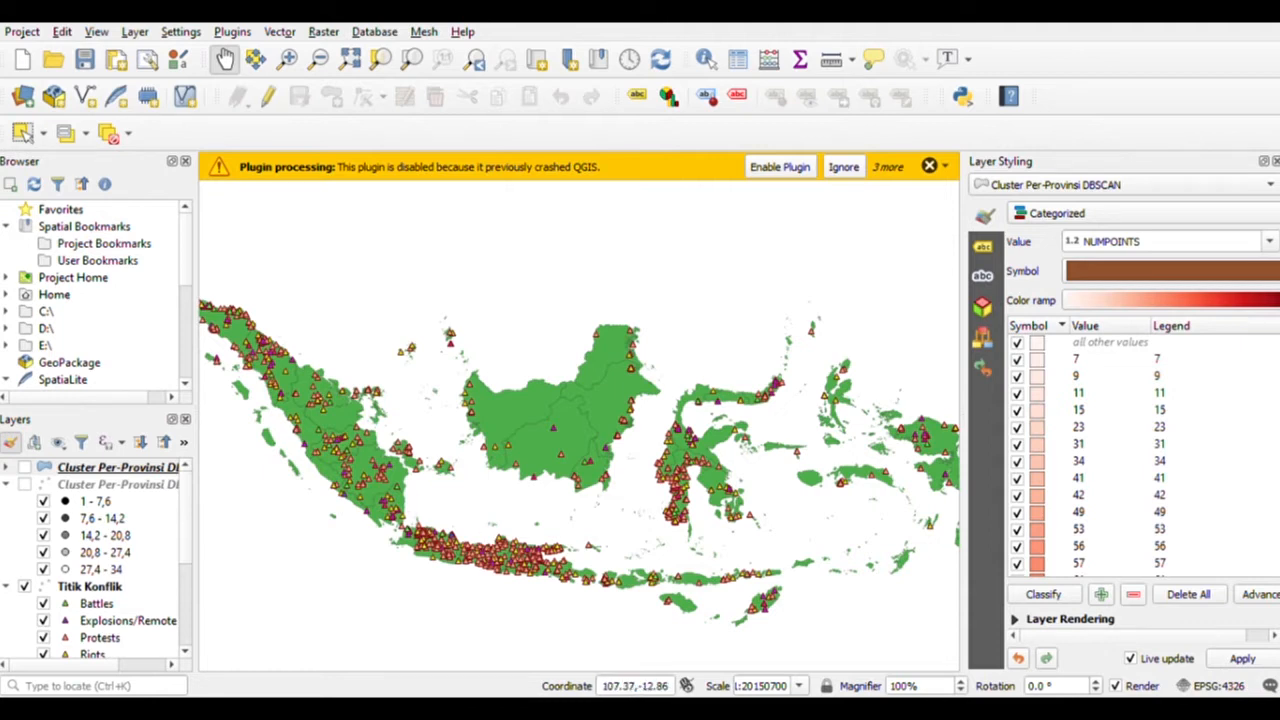
left_click(460, 710)
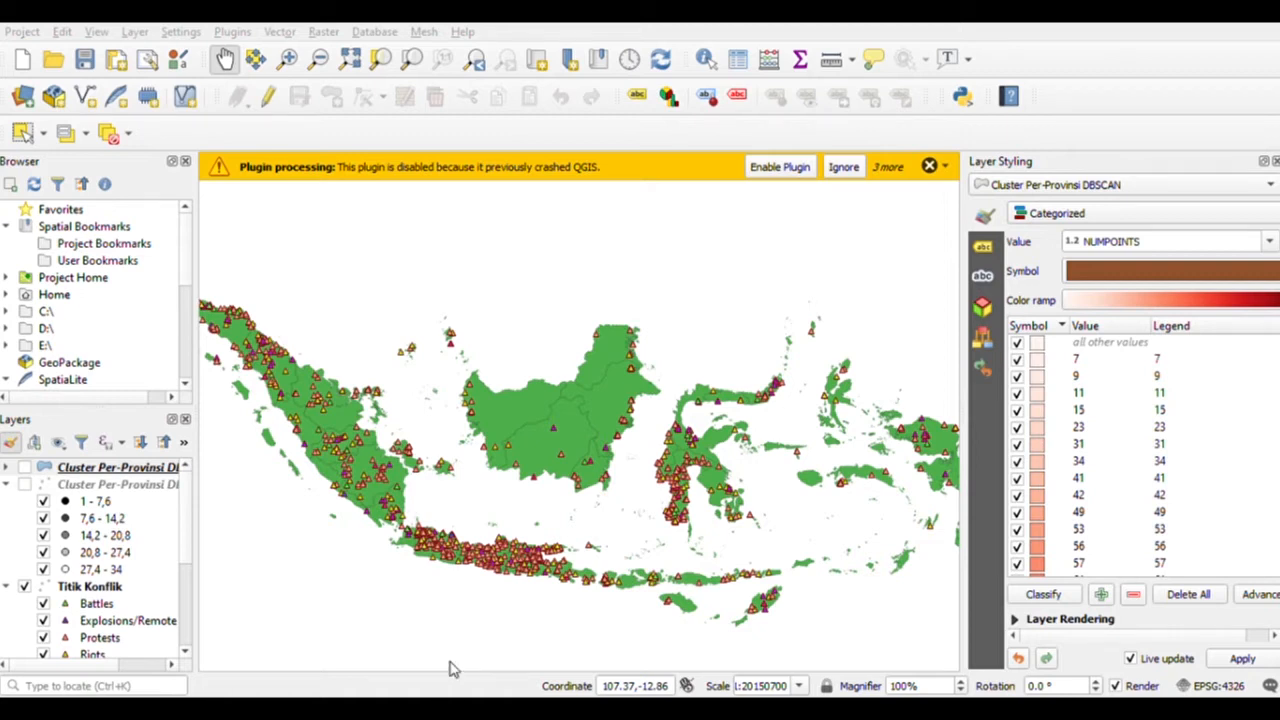
left_click_drag(537, 507, 557, 476)
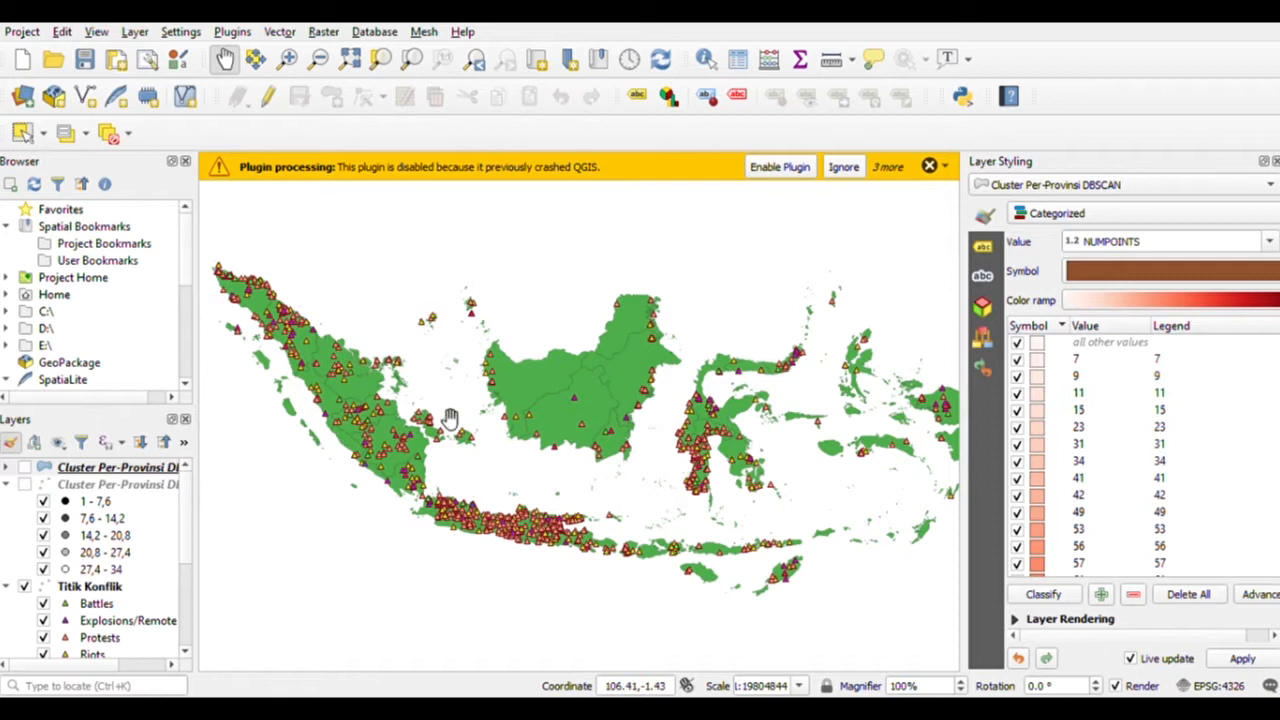
mouse_move(510, 440)
left_mouse_down()
mouse_move(498, 459)
mouse_move(488, 429)
left_mouse_up()
left_click_drag(577, 446, 545, 473)
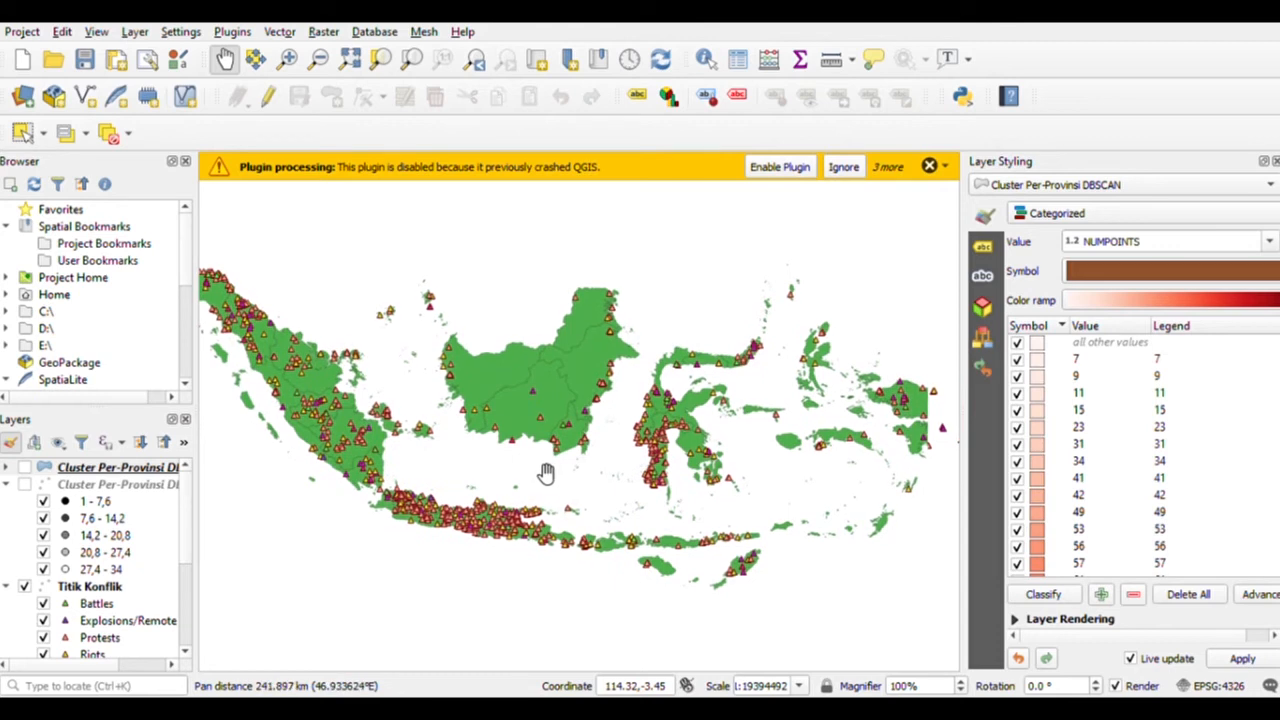
left_click_drag(364, 603, 480, 637)
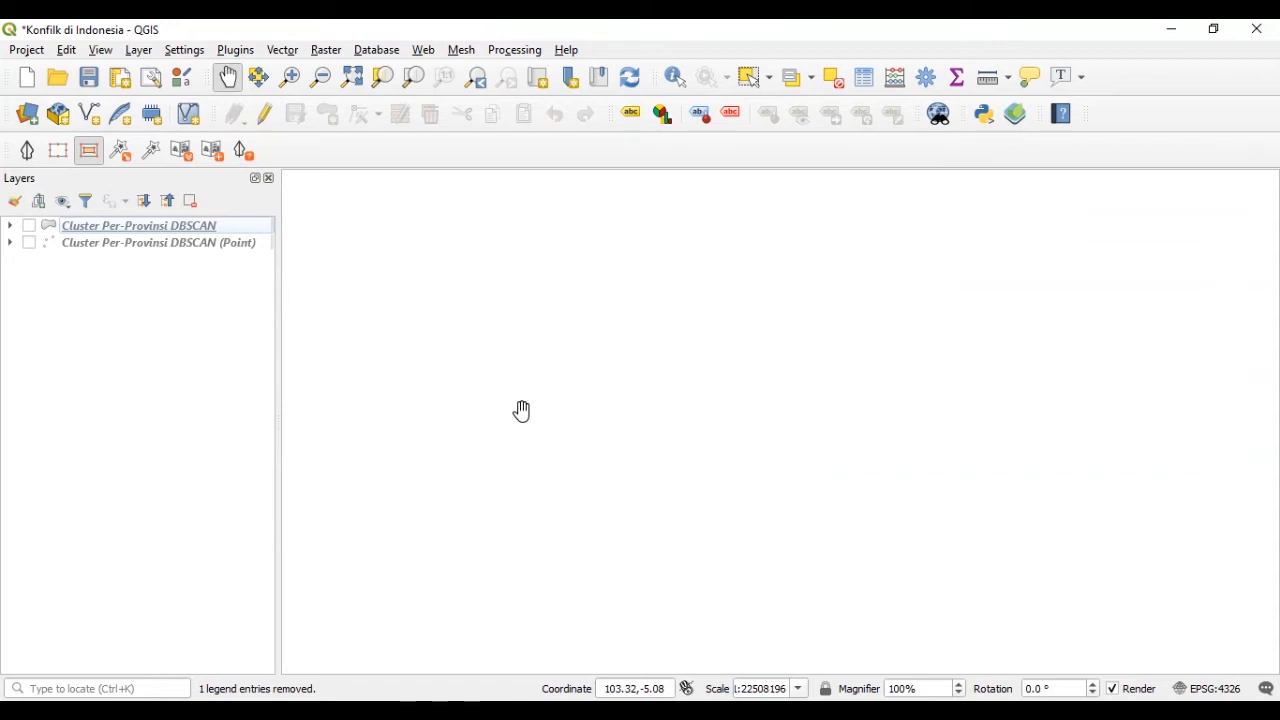
Step: Add the province boundary shapefile idn_adm1.shp from the Konflik di Indonesia folder to the map as a vector layer
left_click(27, 115)
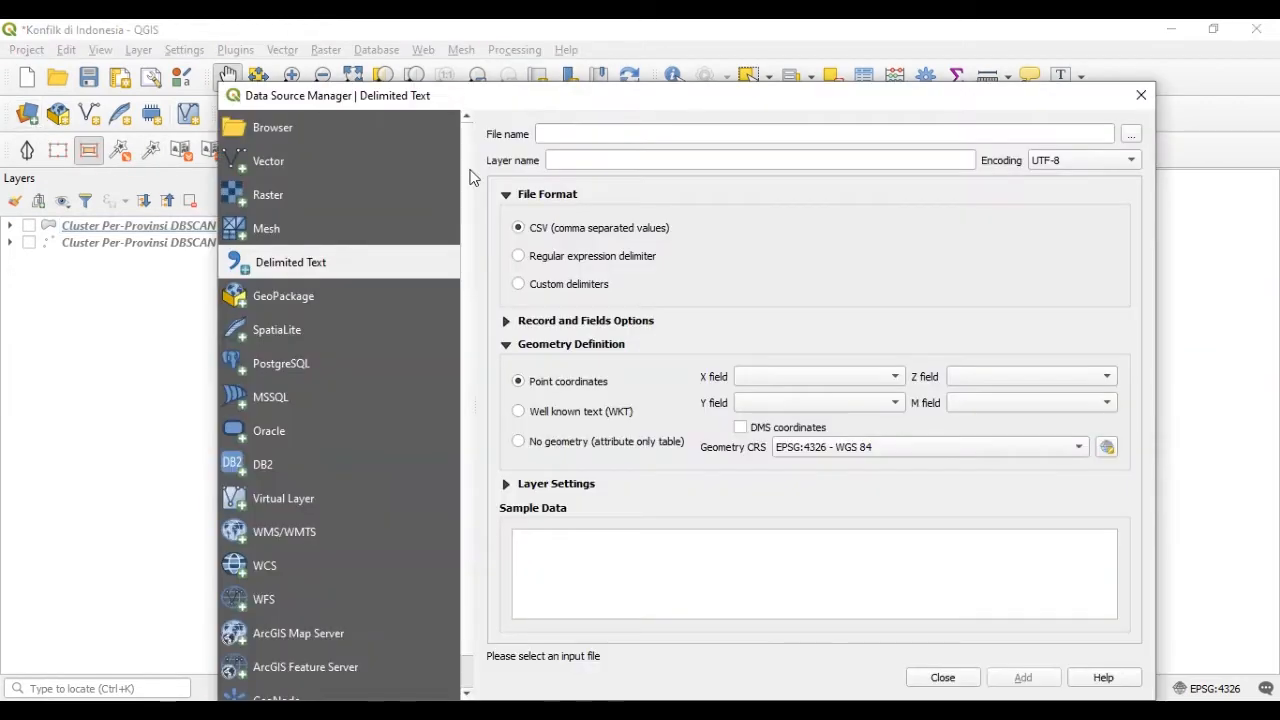
left_click(345, 160)
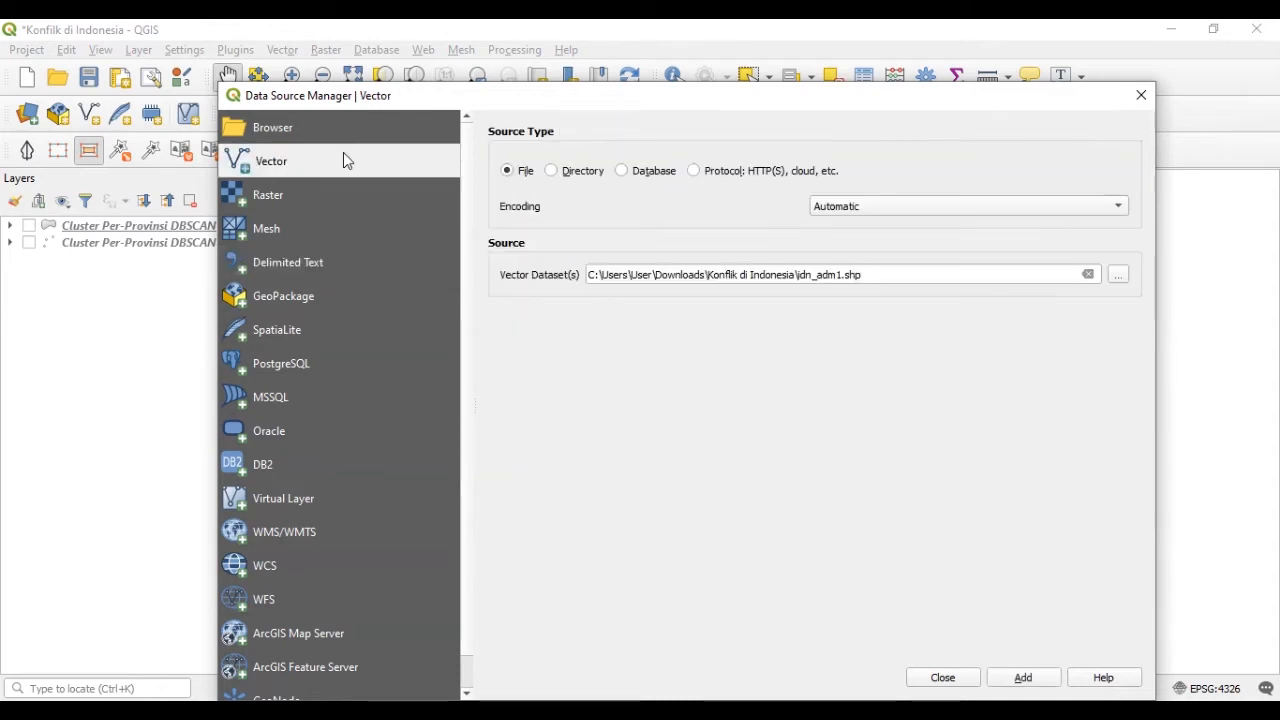
left_click(1119, 277)
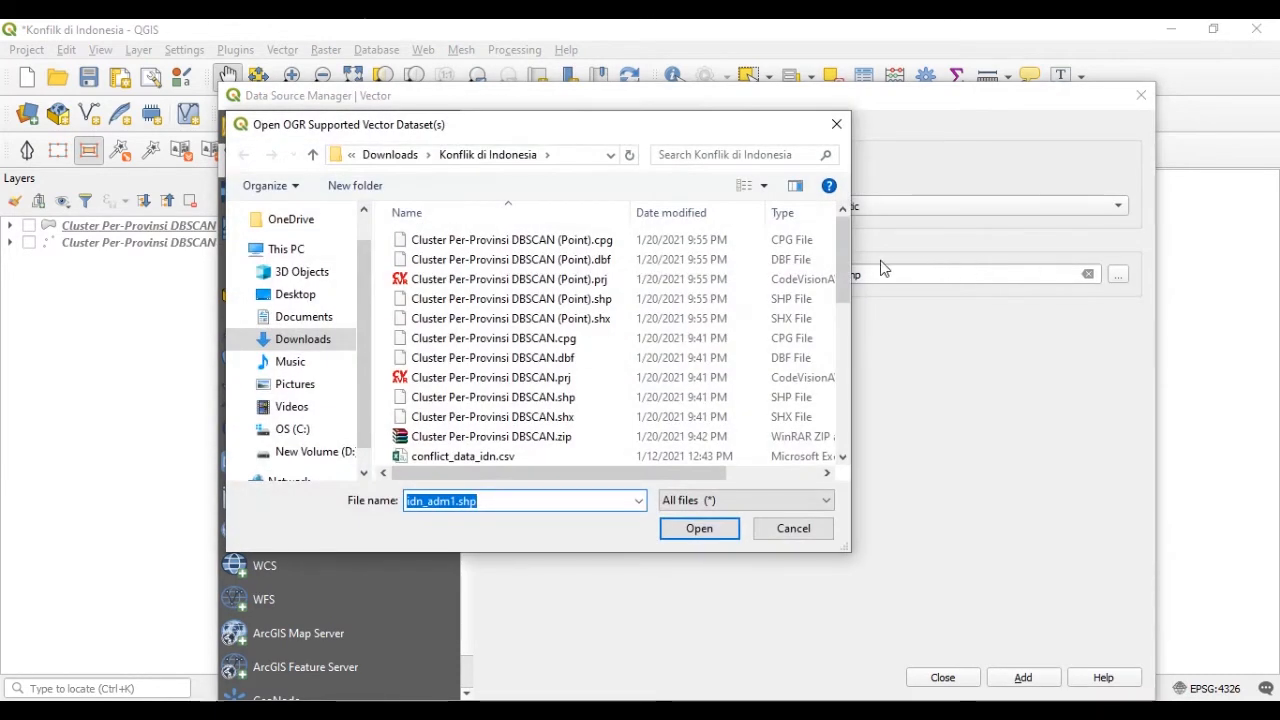
left_click_drag(841, 261, 862, 329)
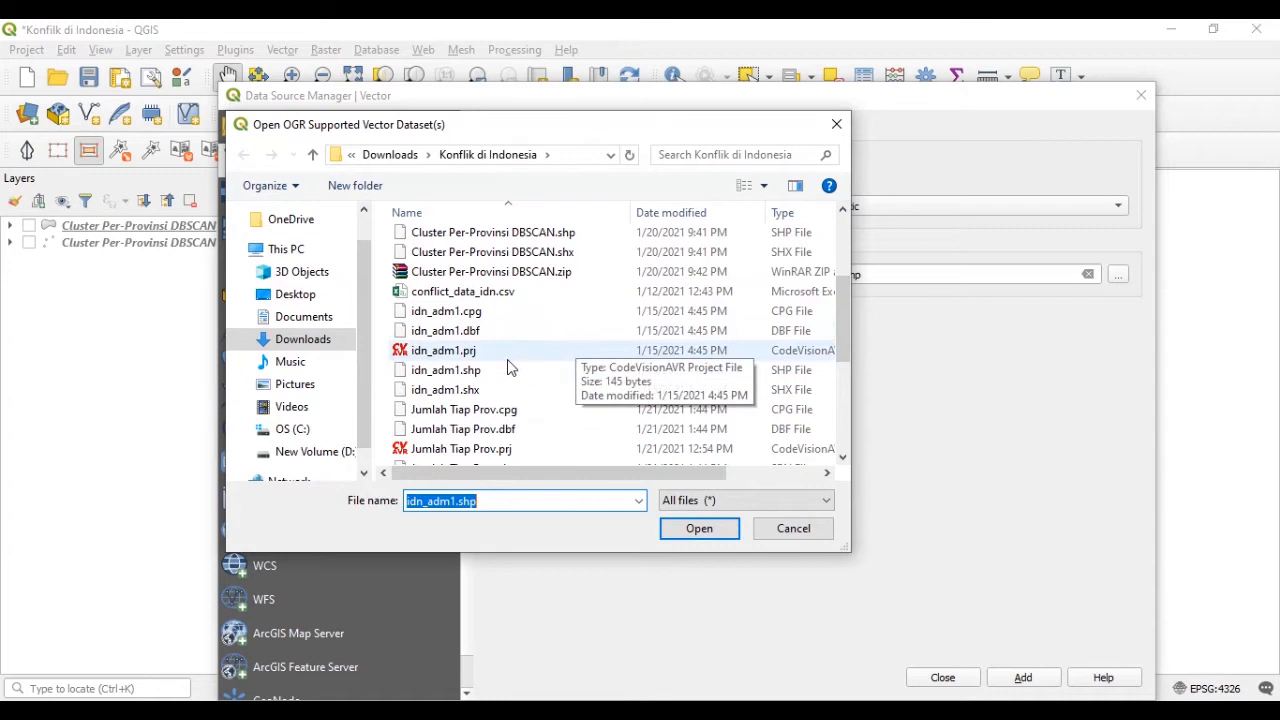
double_click(450, 371)
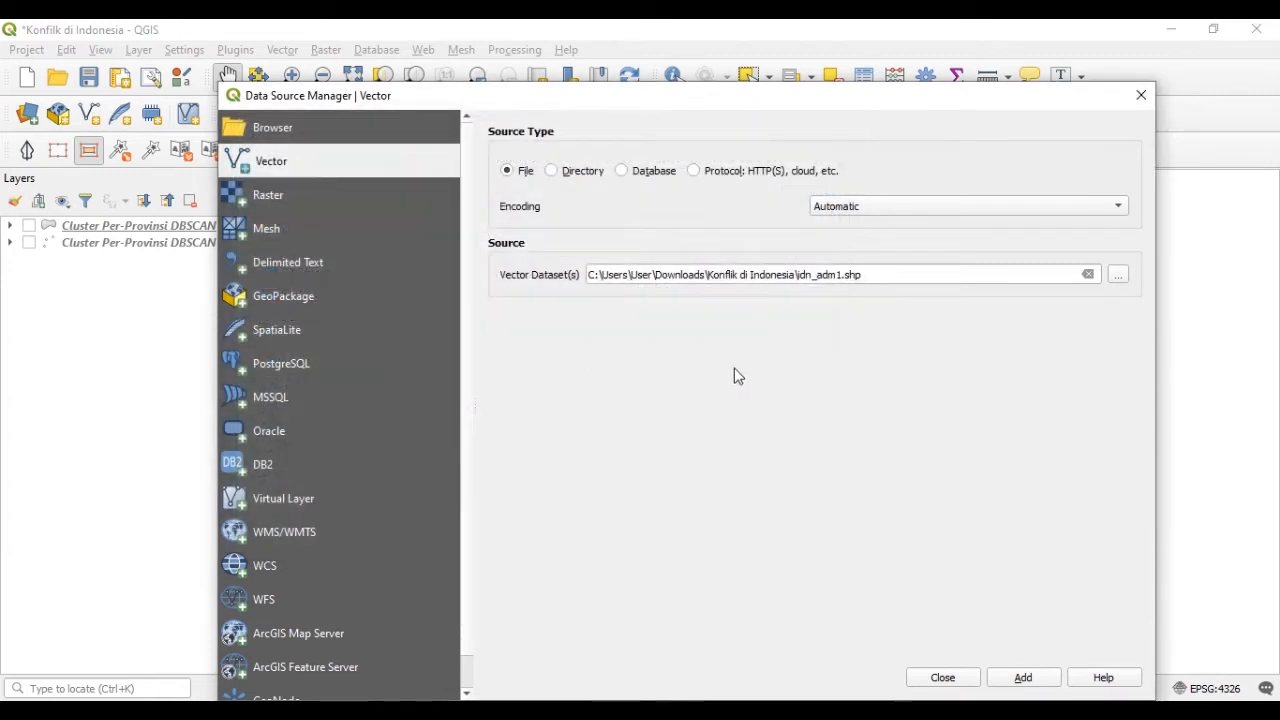
left_click(1023, 679)
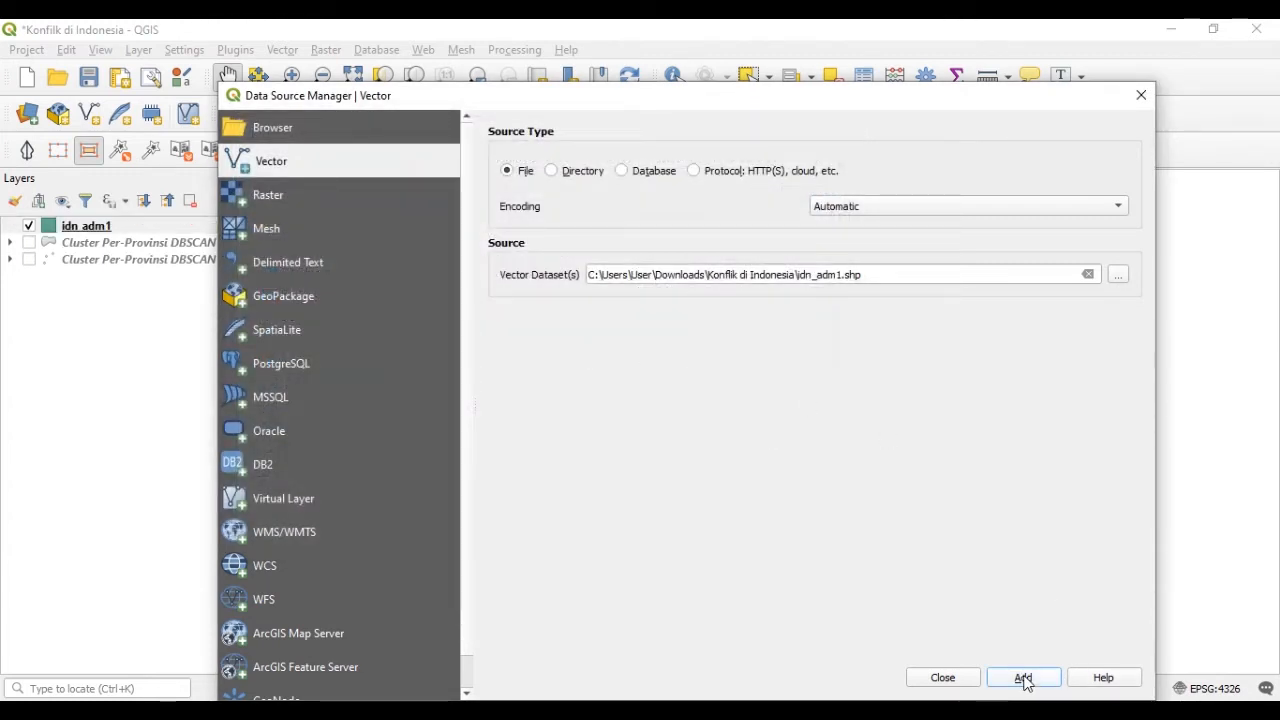
left_click(944, 678)
Step: Review the attribute table of the idn_adm1 layer, then close it
left_click_drag(711, 410, 663, 372)
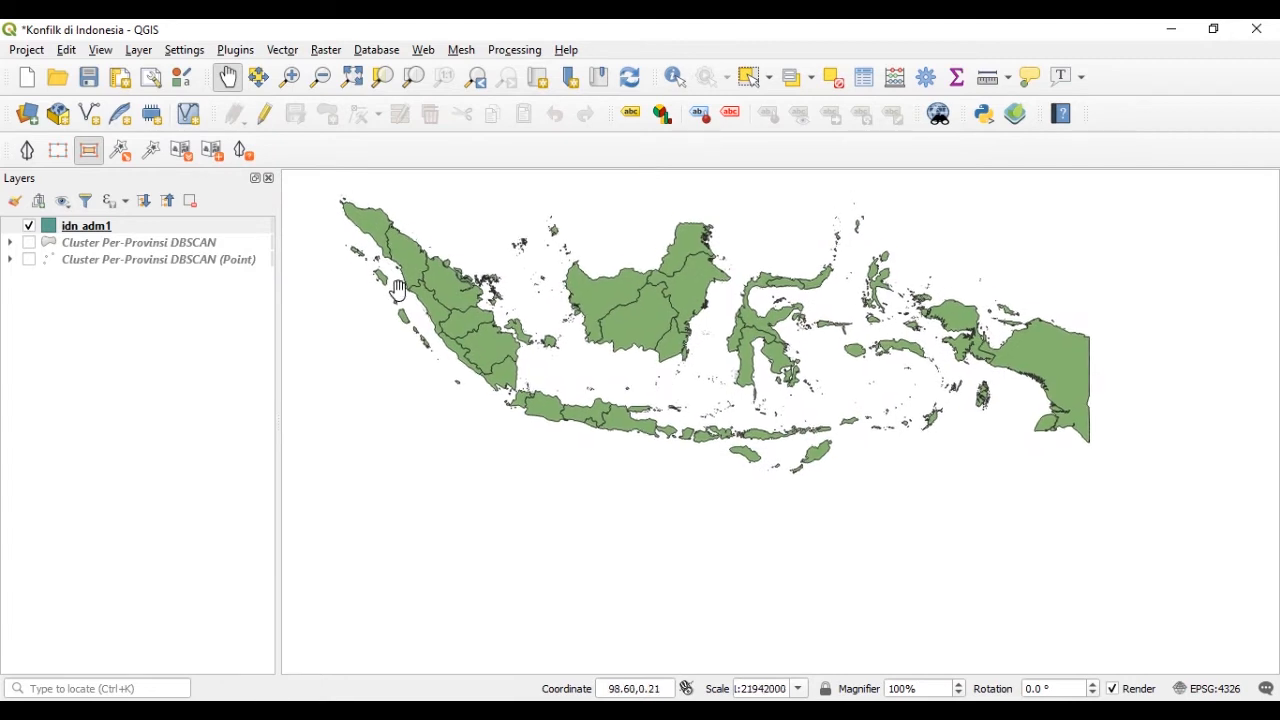
left_click_drag(386, 275, 382, 289)
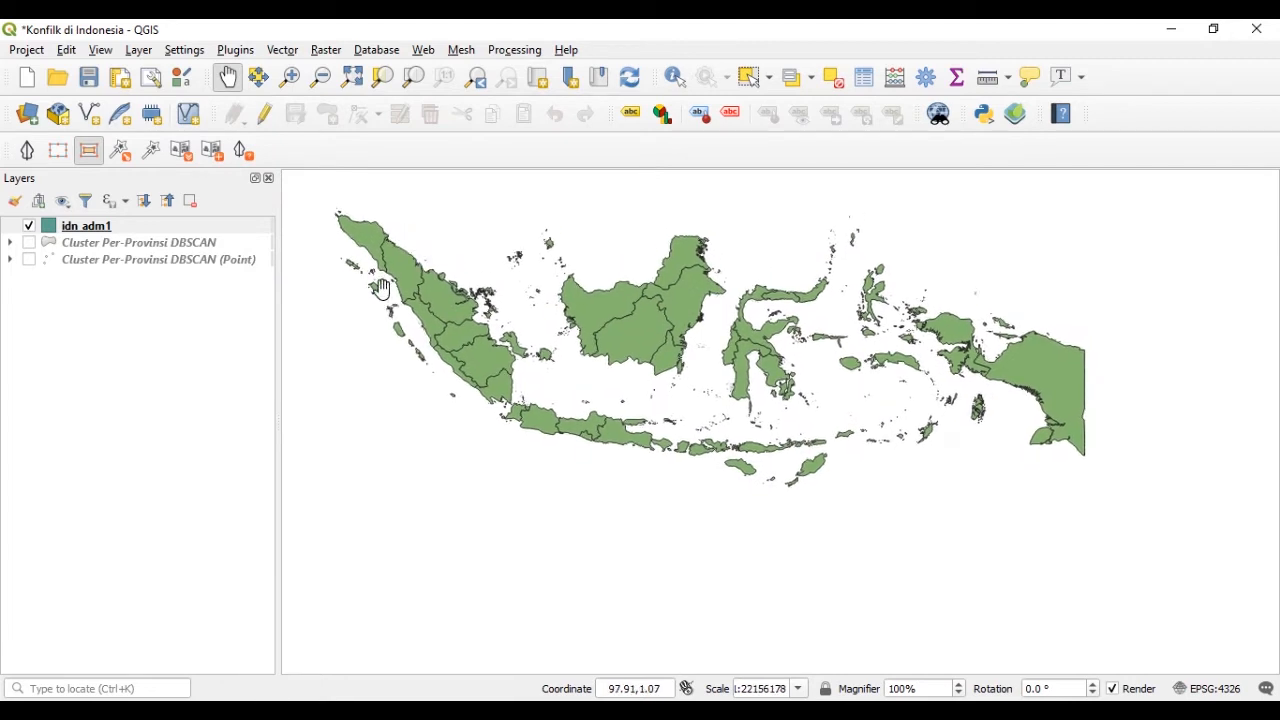
left_click(108, 229)
right_click(110, 236)
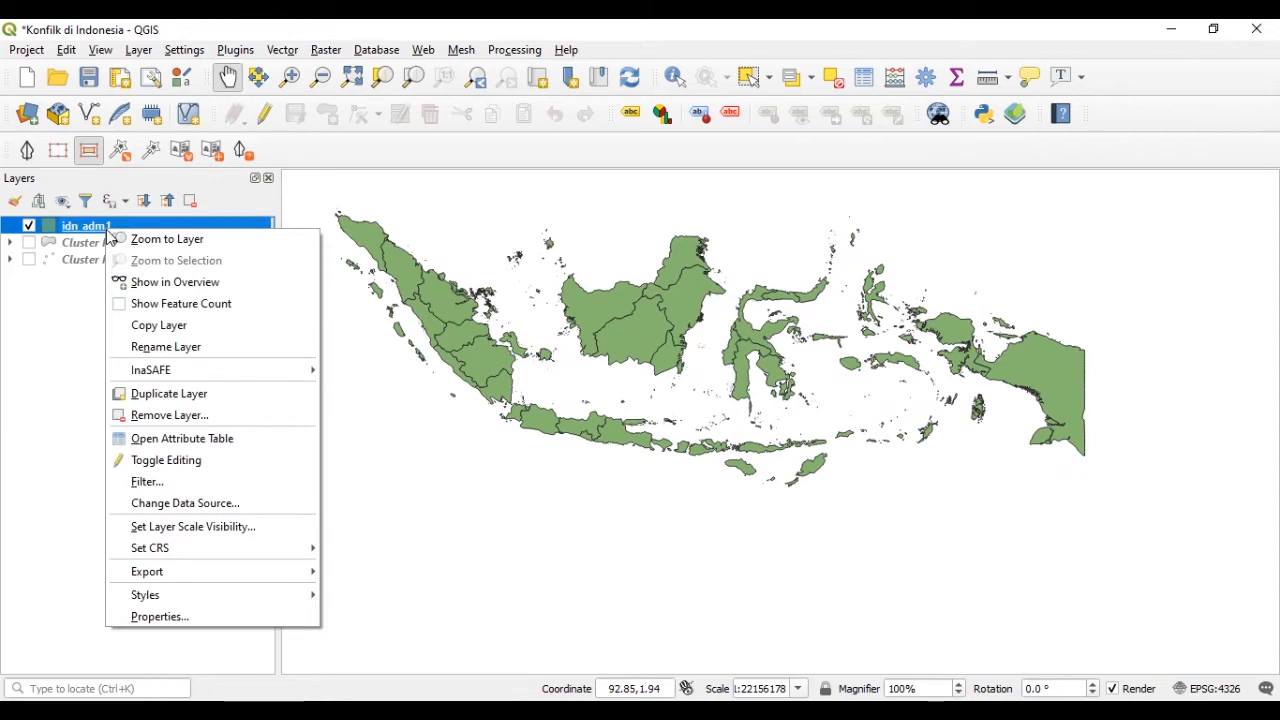
left_click(150, 441)
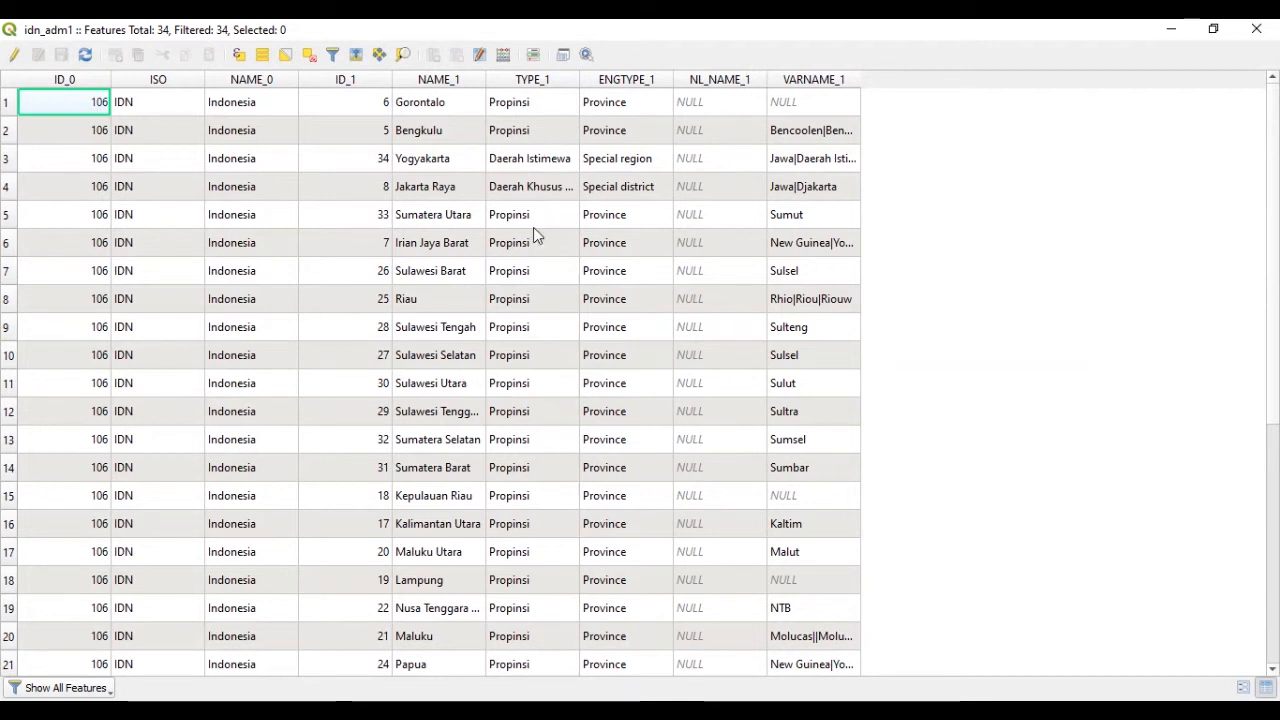
left_click(1259, 28)
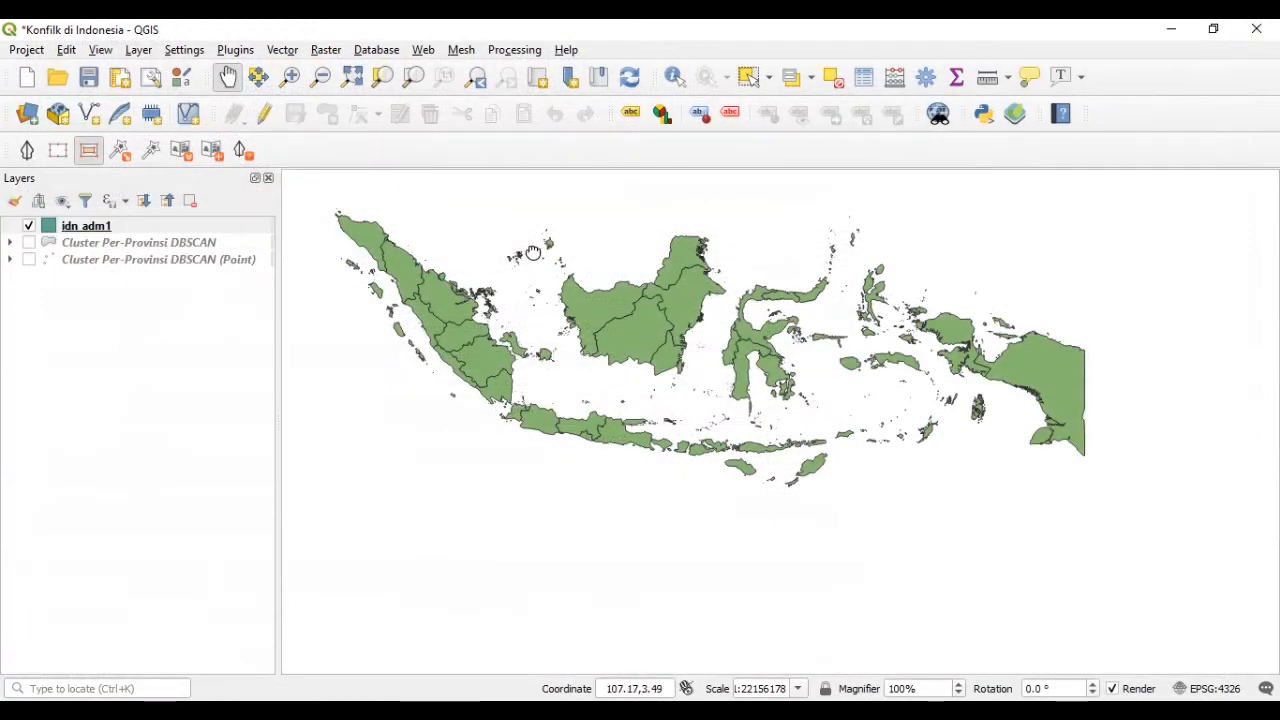
left_click_drag(531, 253, 523, 289)
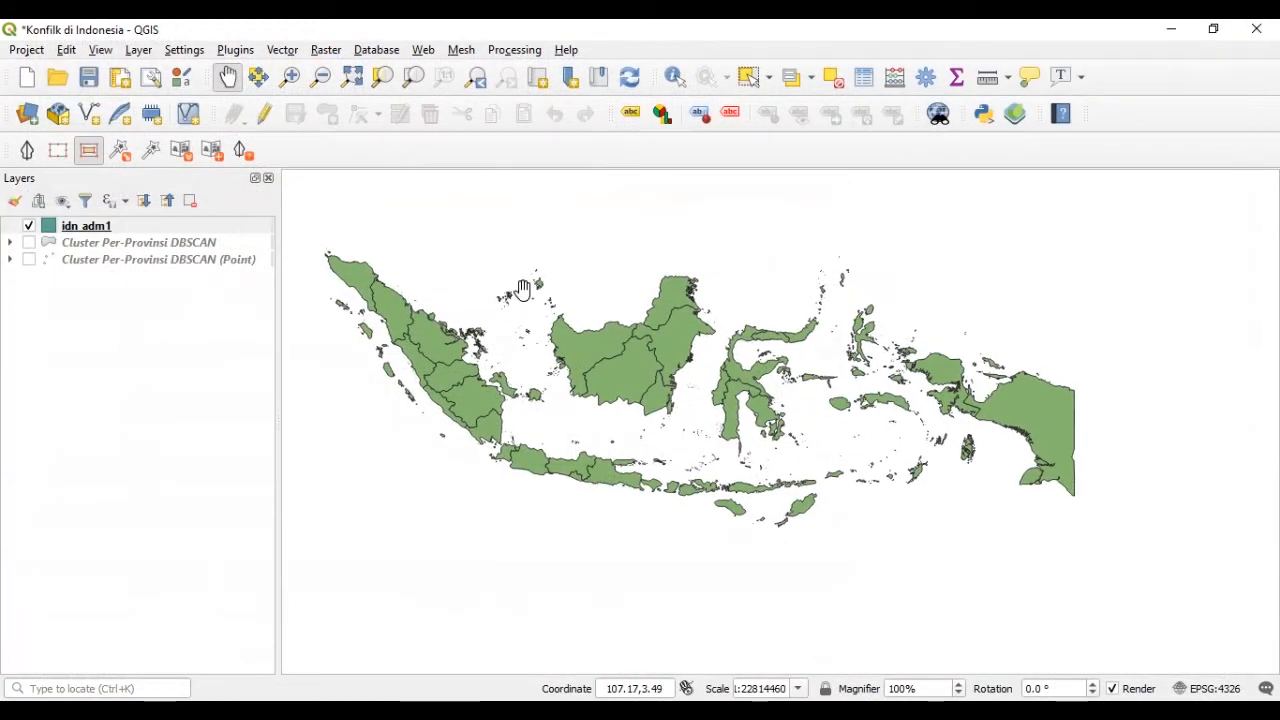
Step: Choose conflict_data_idn.csv from the Konflik di Indonesia folder as the source for a delimited text layer
left_click(27, 116)
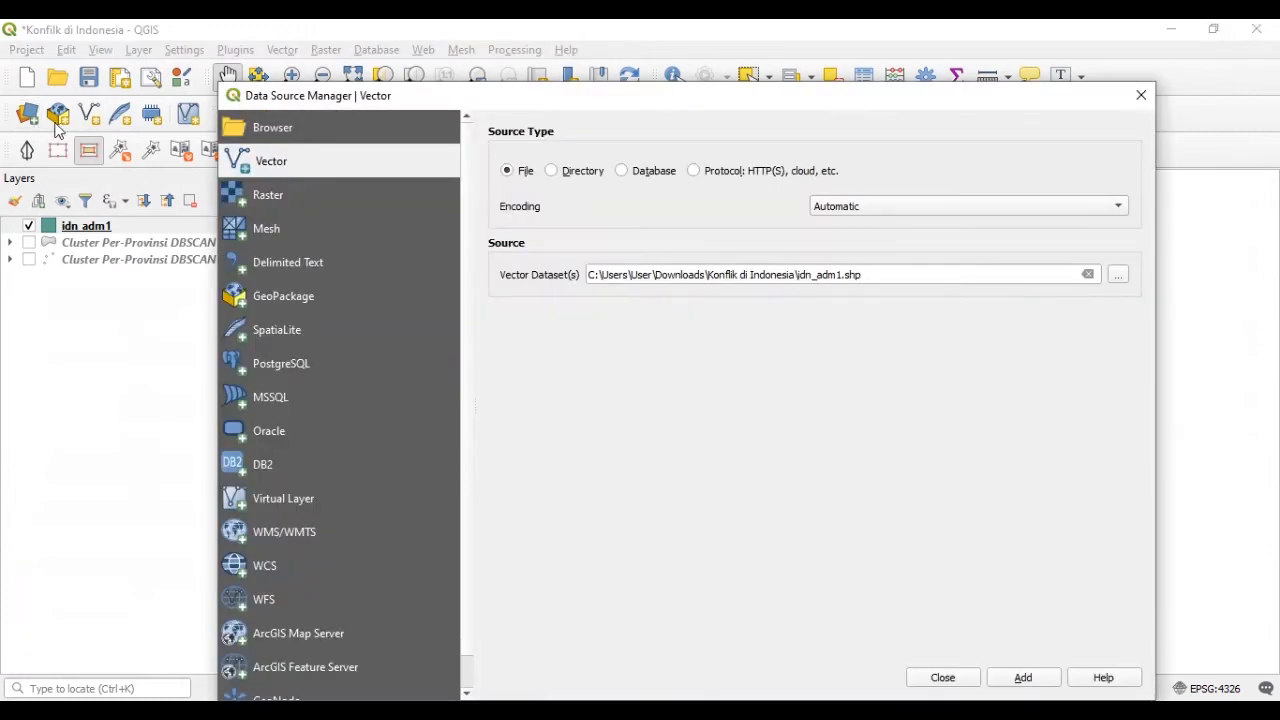
left_click(358, 266)
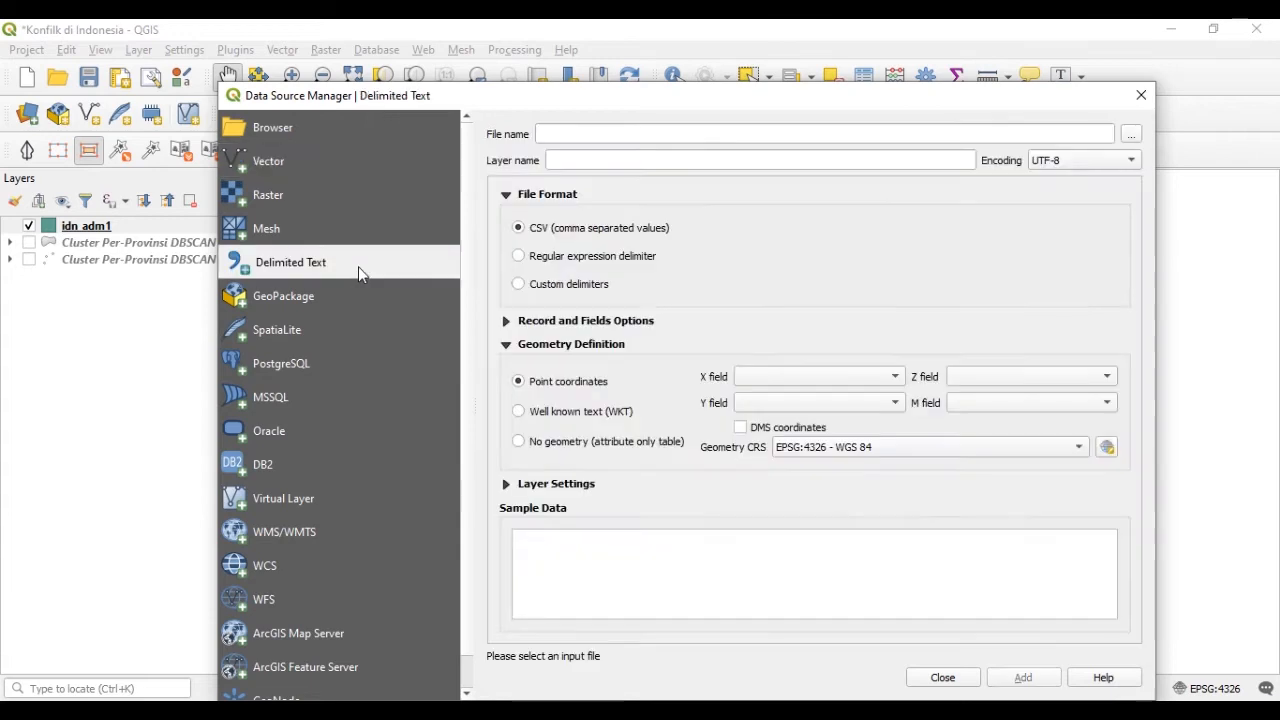
left_click(1131, 134)
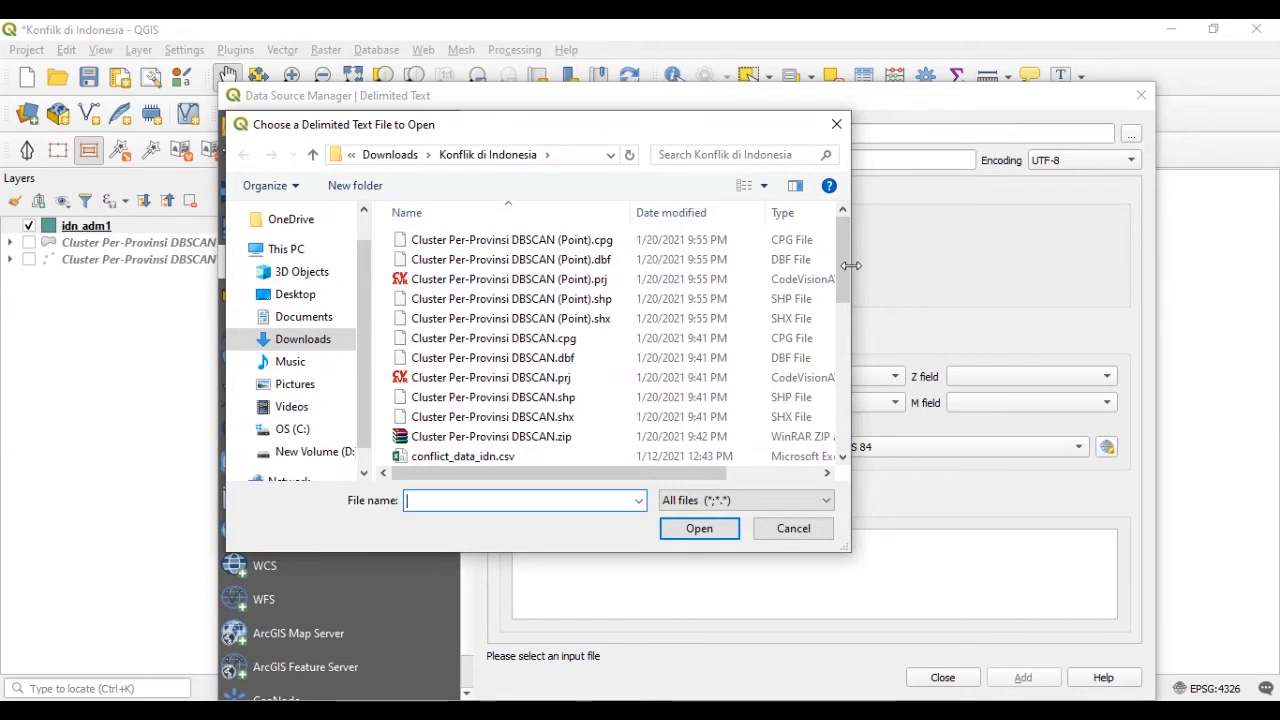
double_click(511, 455)
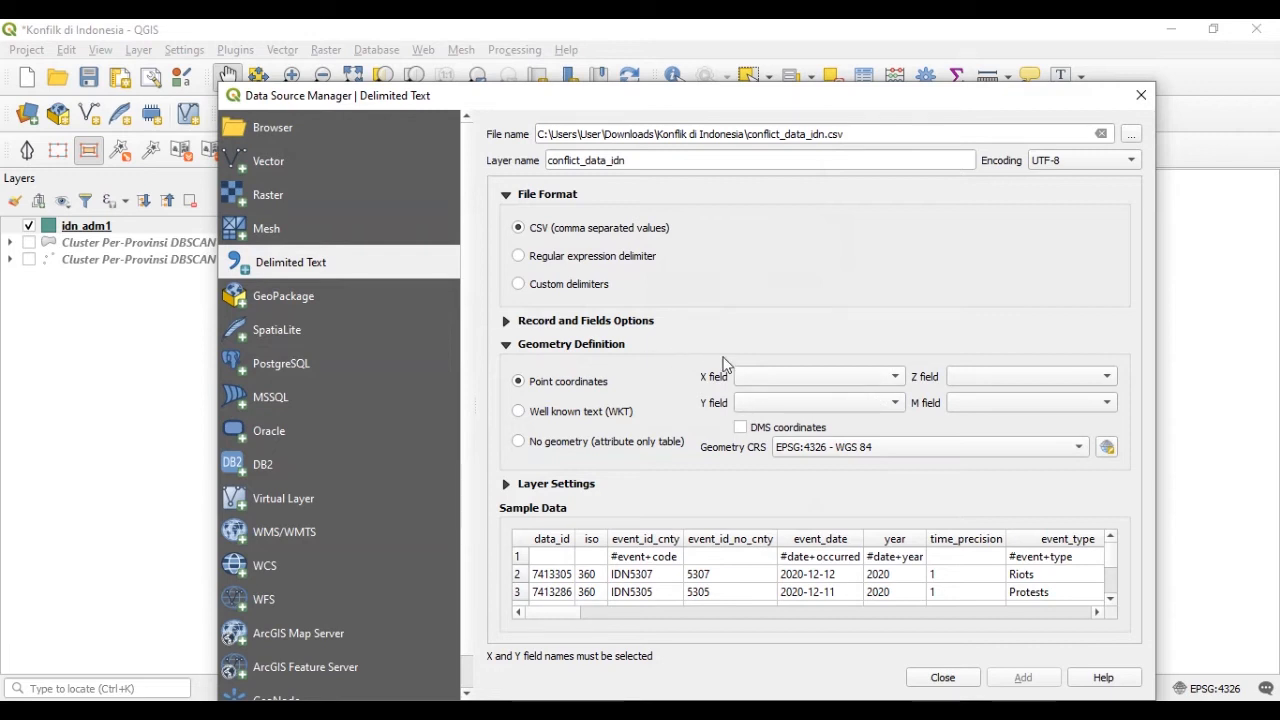
Step: Set the X field to longitude and the Y field to latitude, and add the conflict points to the map
left_click(893, 378)
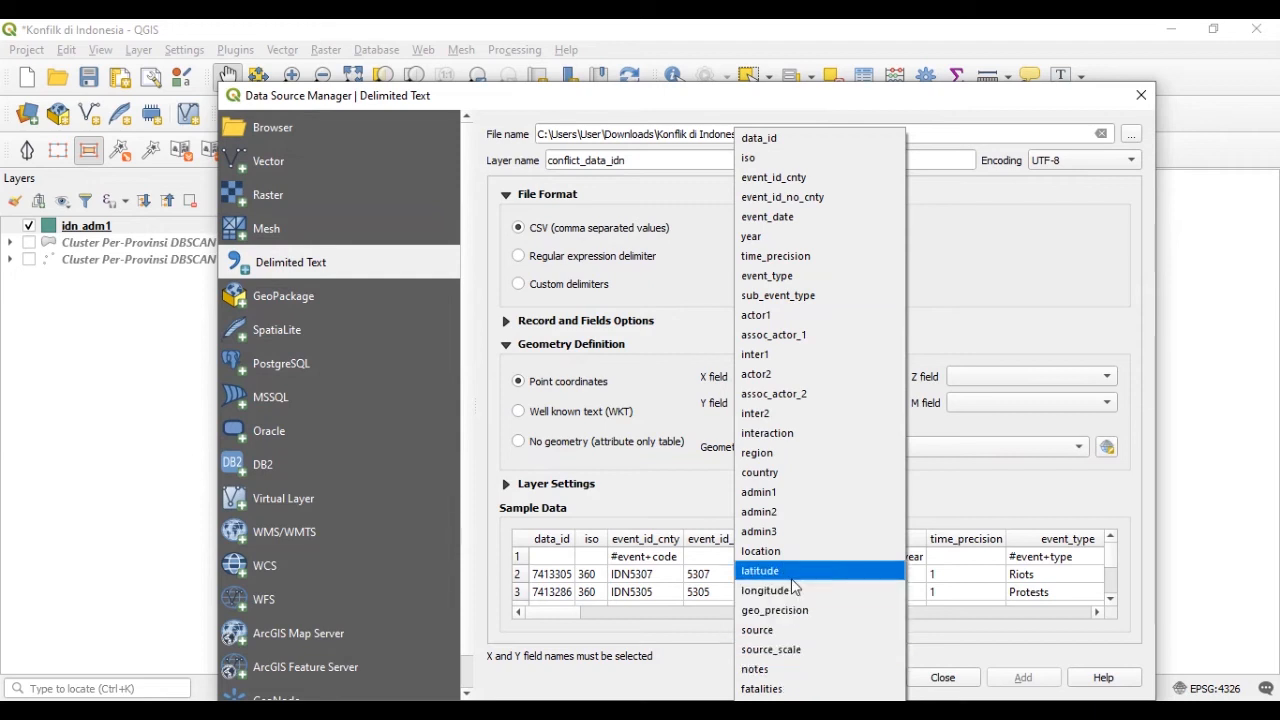
left_click(792, 589)
left_click(874, 406)
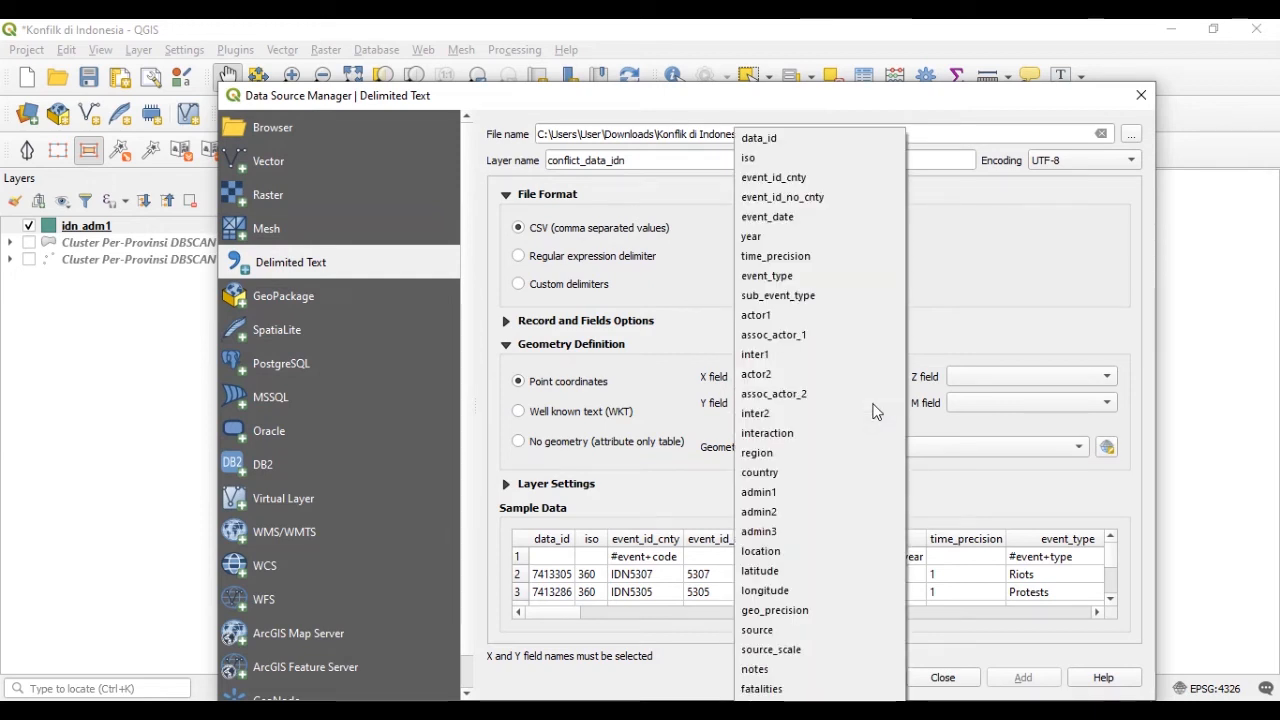
left_click(785, 572)
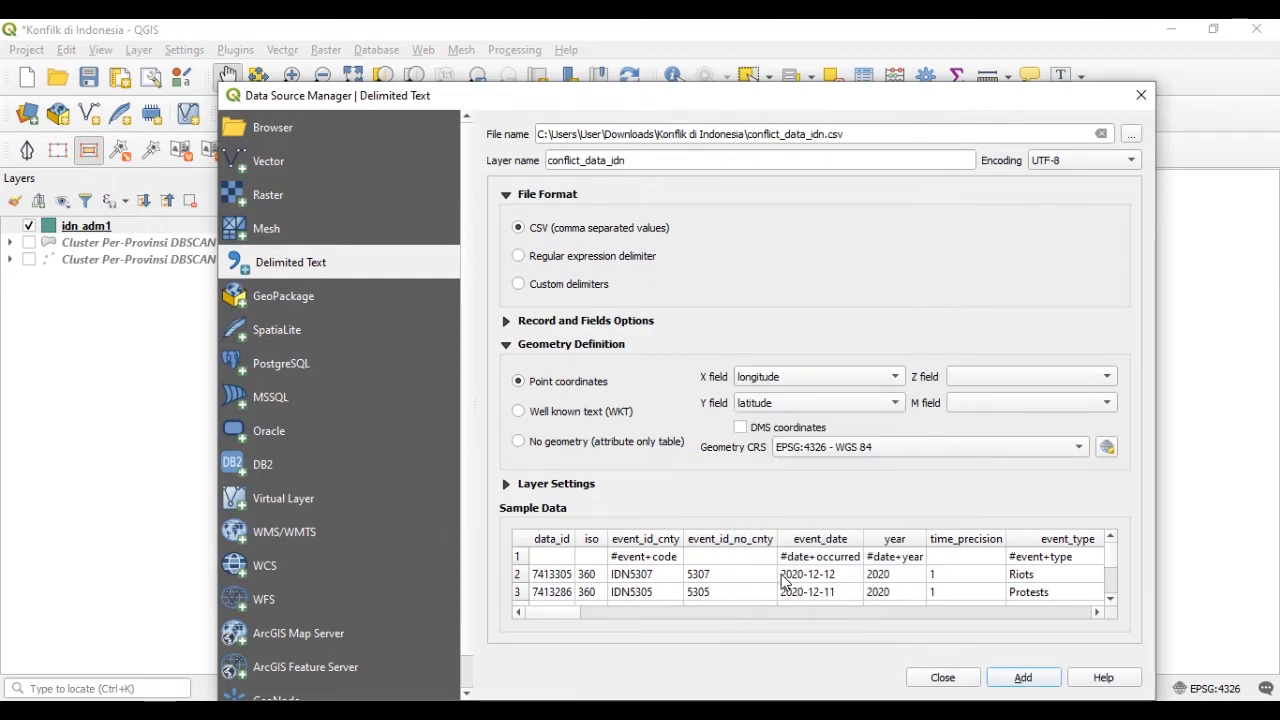
left_click(1025, 680)
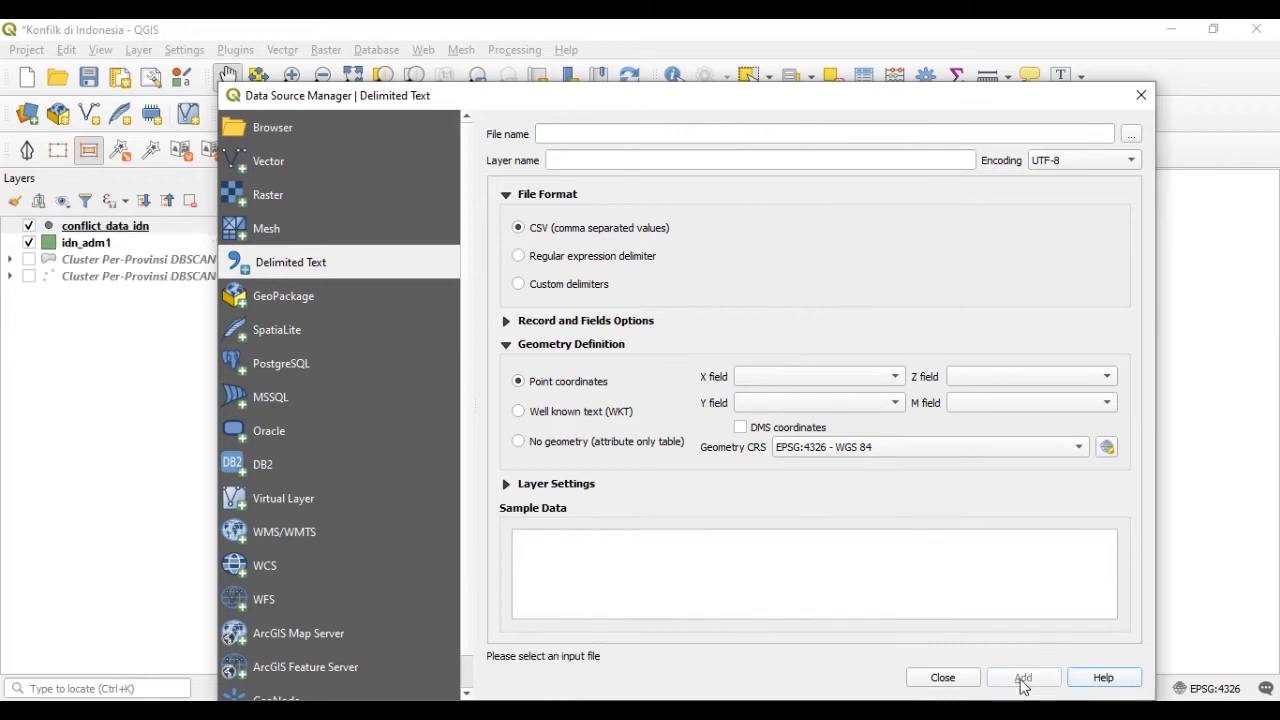
left_click(957, 686)
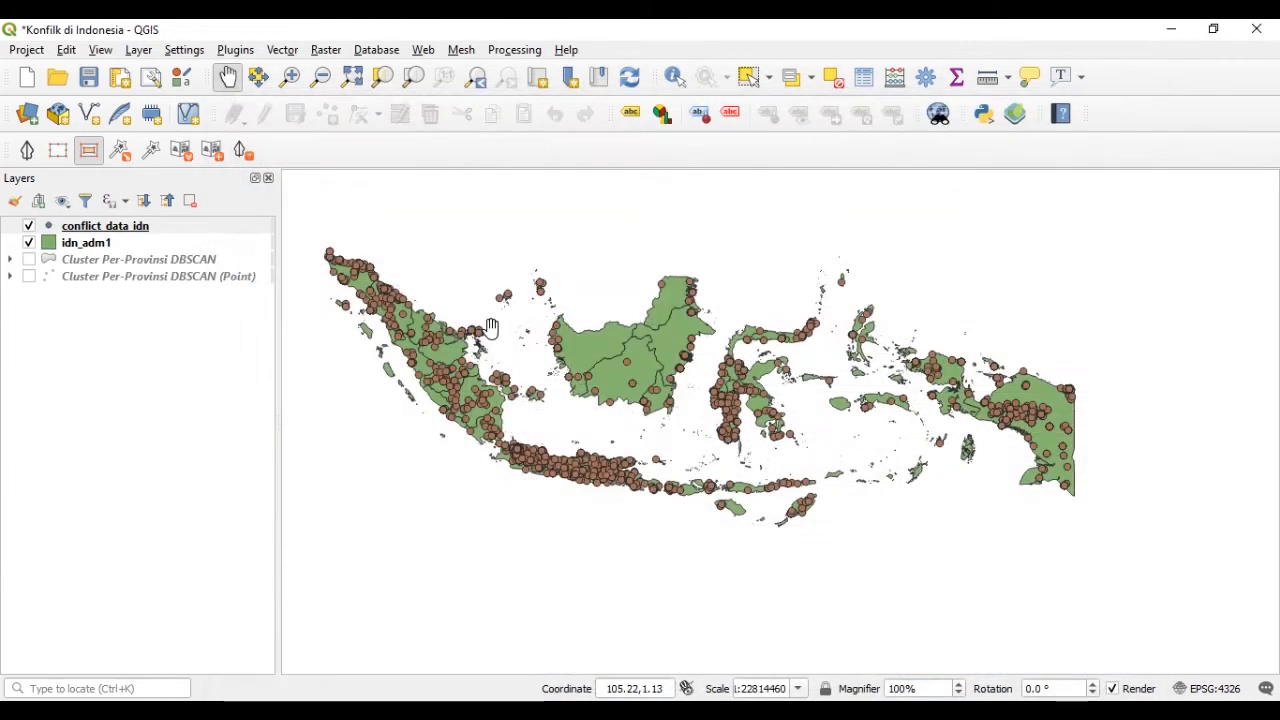
Step: Switch the conflict_data_idn layer's symbology to Categorized, with event_type as the value field
left_click(139, 230)
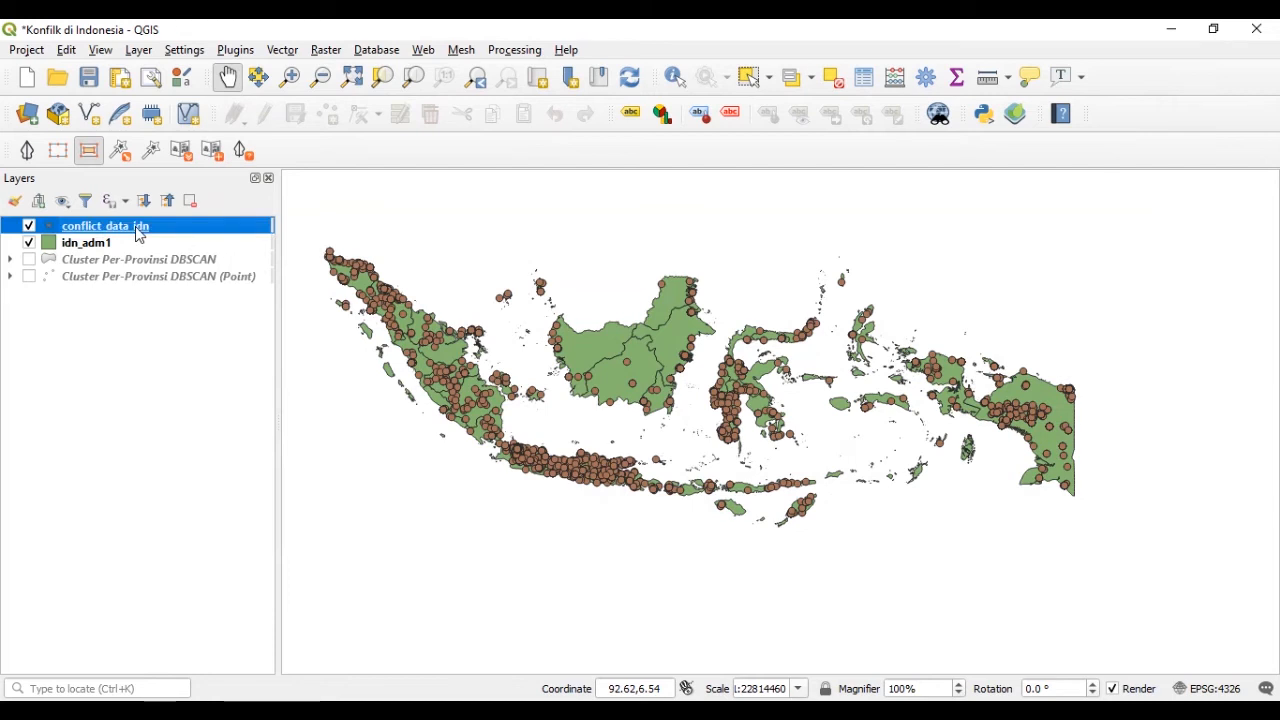
right_click(136, 228)
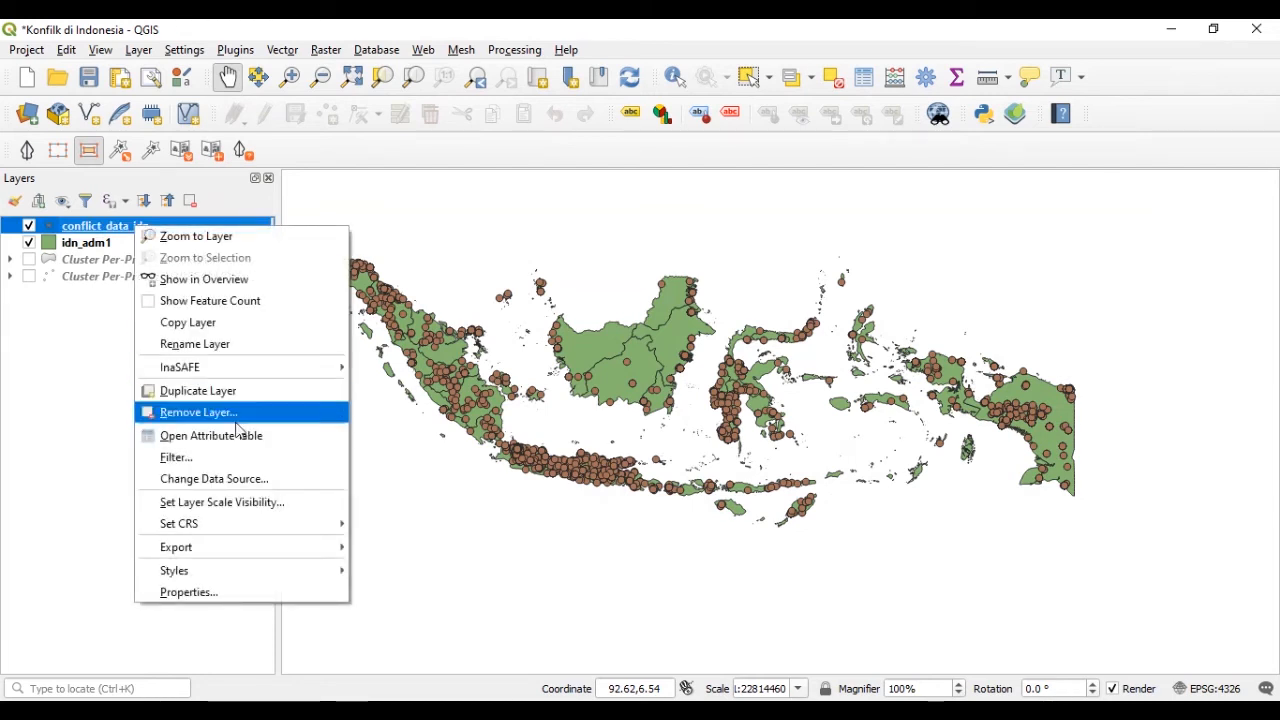
left_click(167, 590)
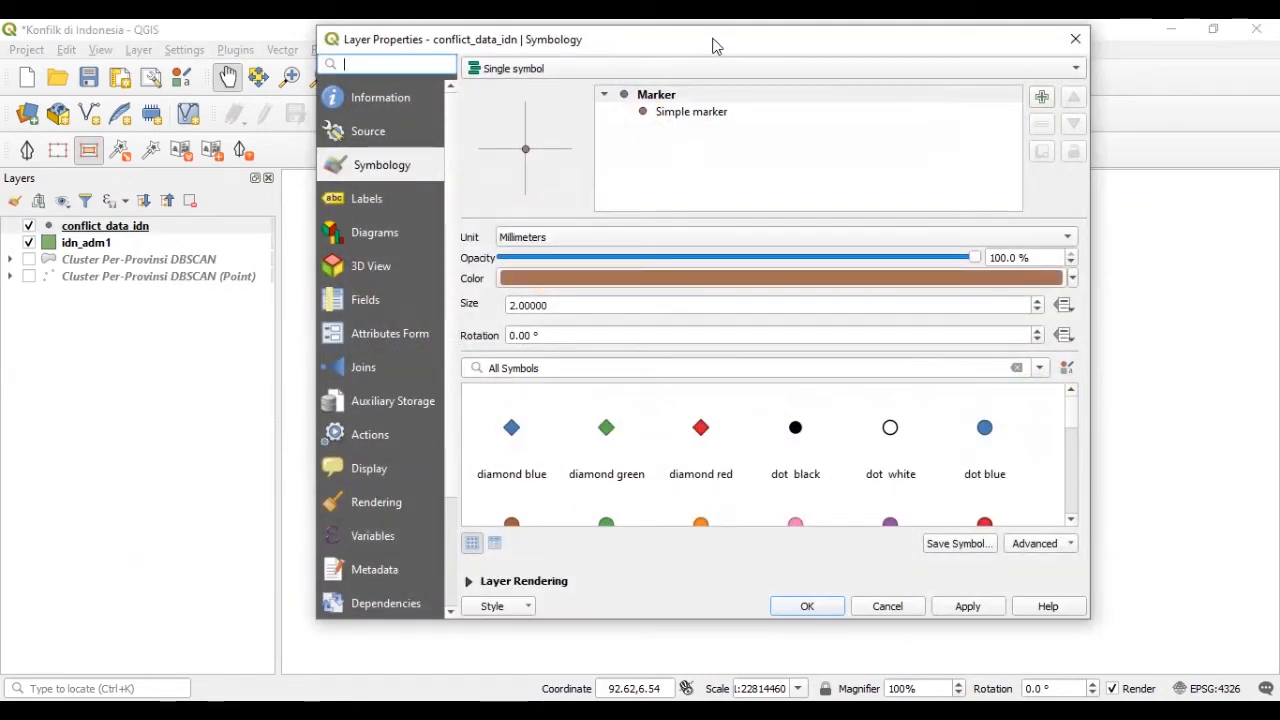
left_click(773, 70)
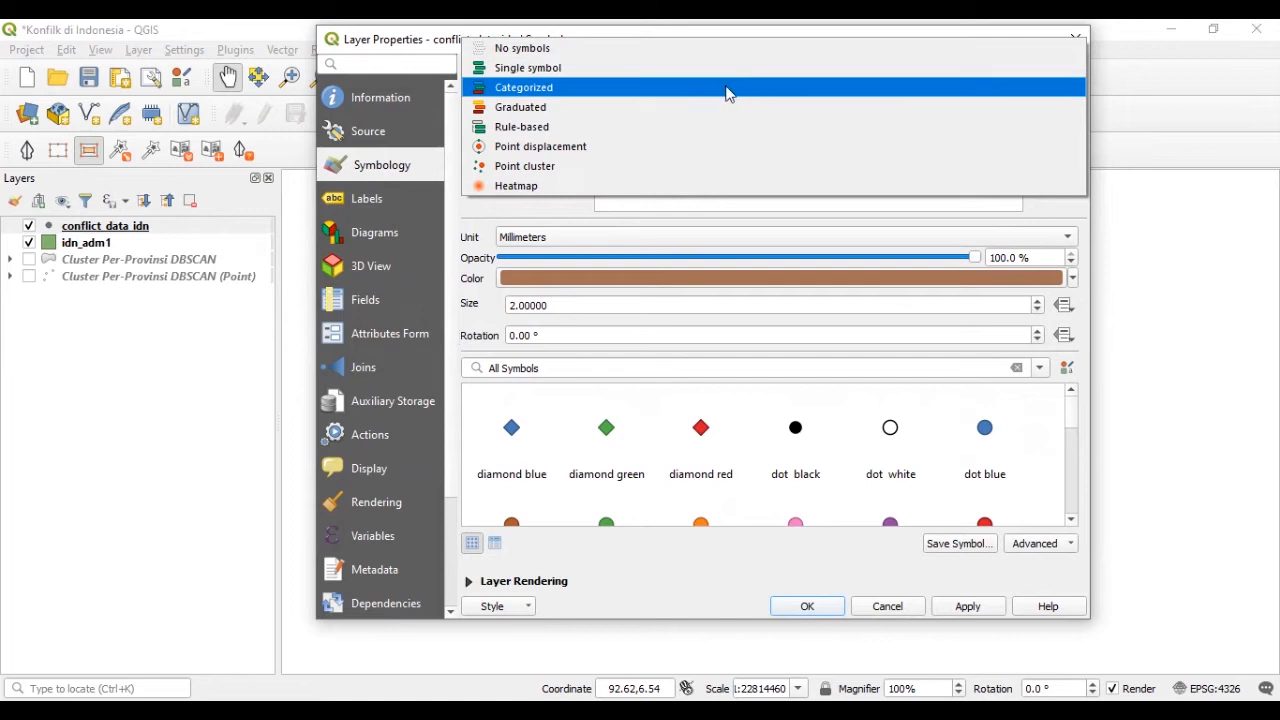
left_click(727, 89)
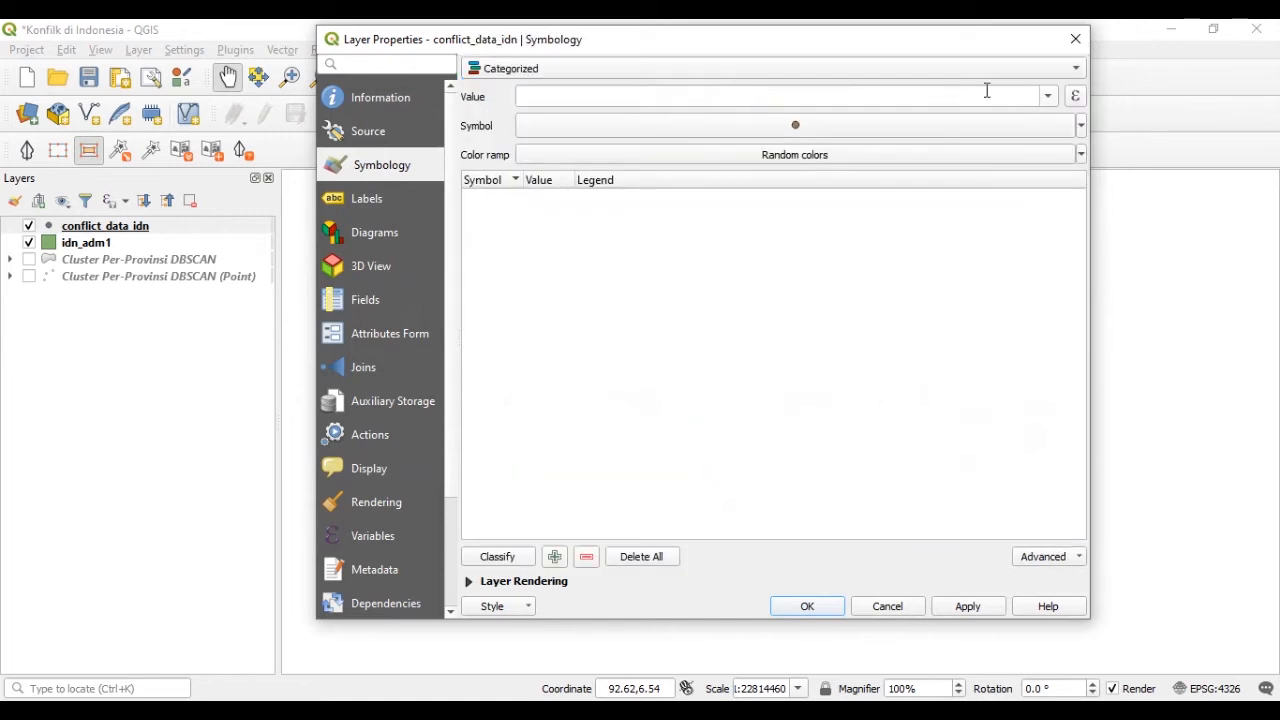
left_click(1048, 97)
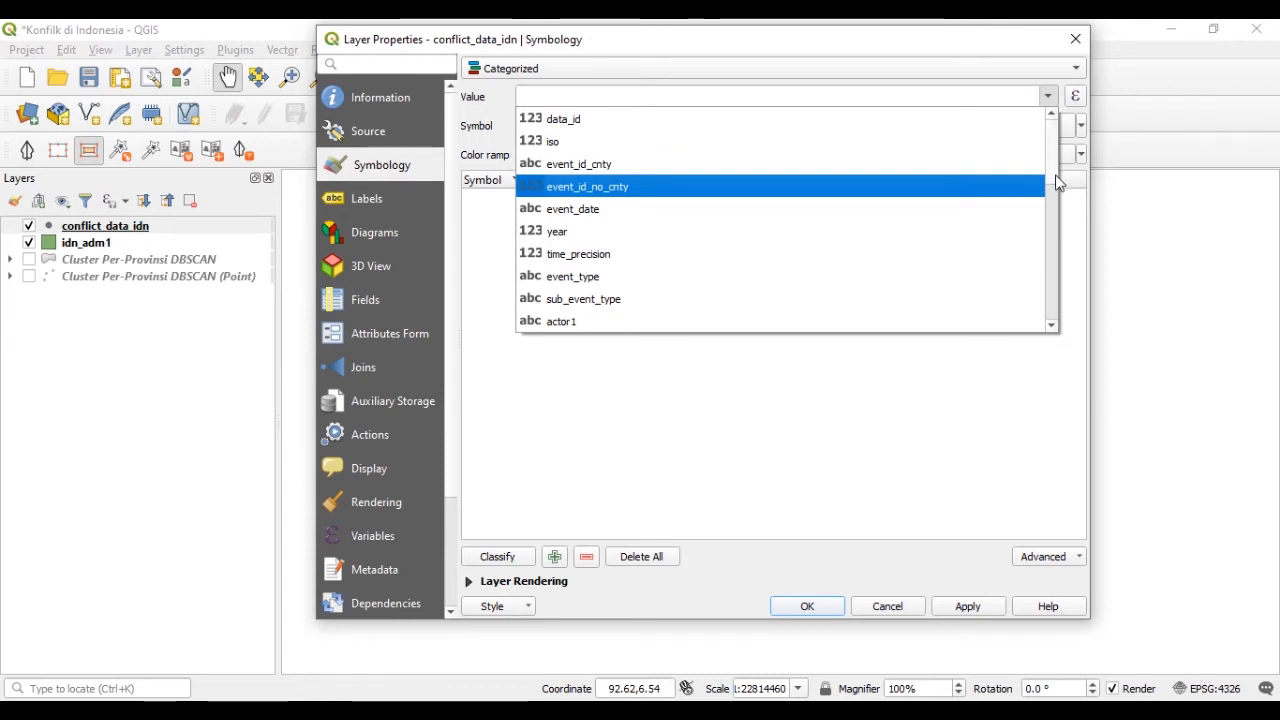
scroll(1057, 186, "down", 1)
left_click(671, 232)
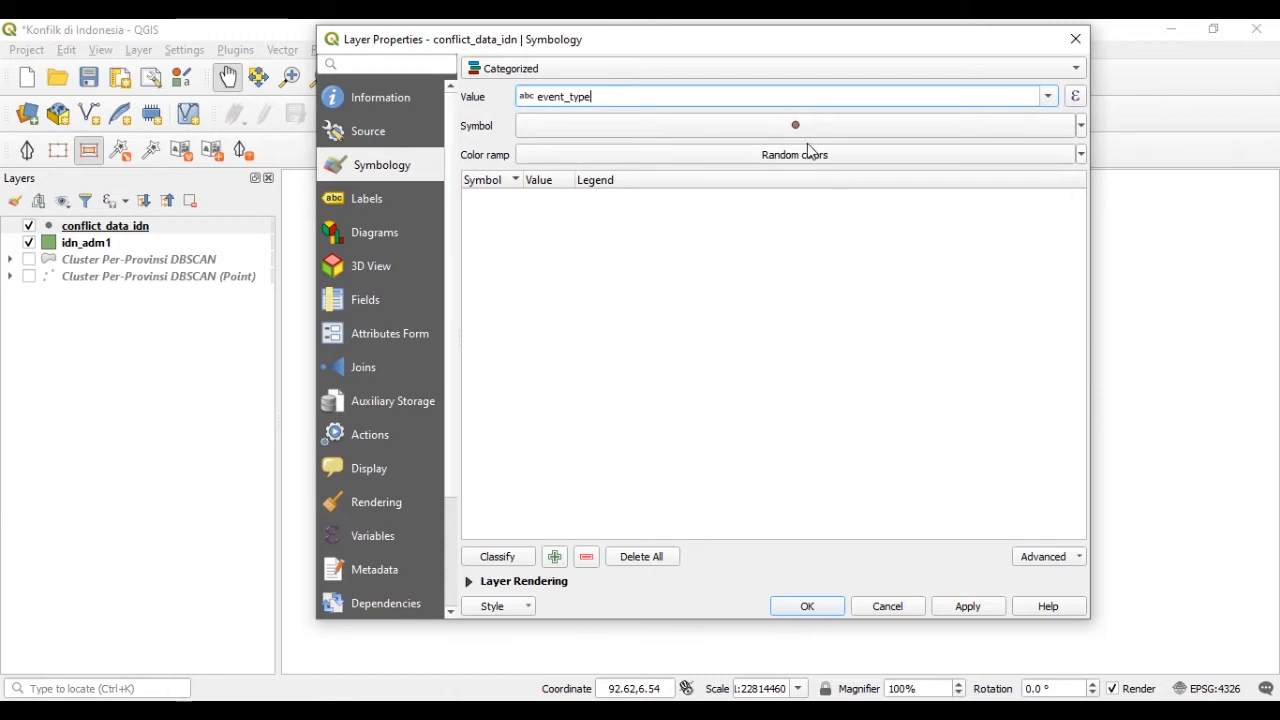
Step: Change the symbol of the conflict points to the triangle red preset
left_click(770, 137)
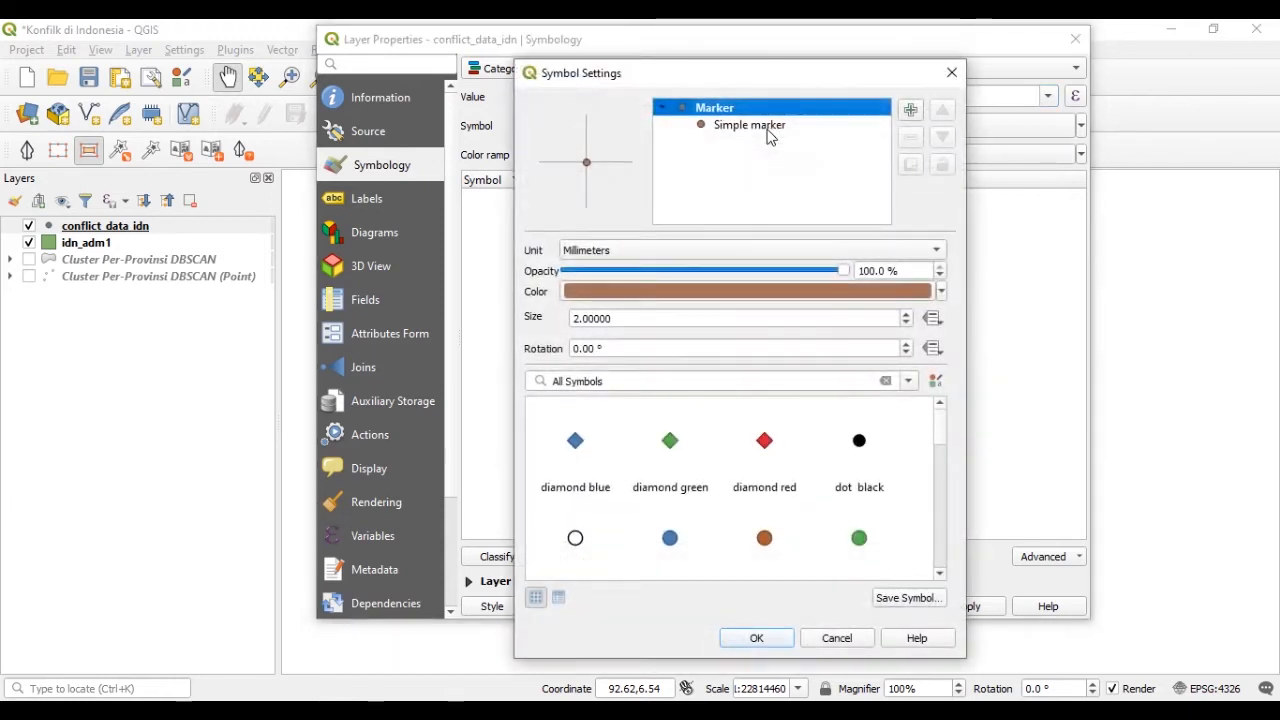
left_click_drag(940, 437, 926, 549)
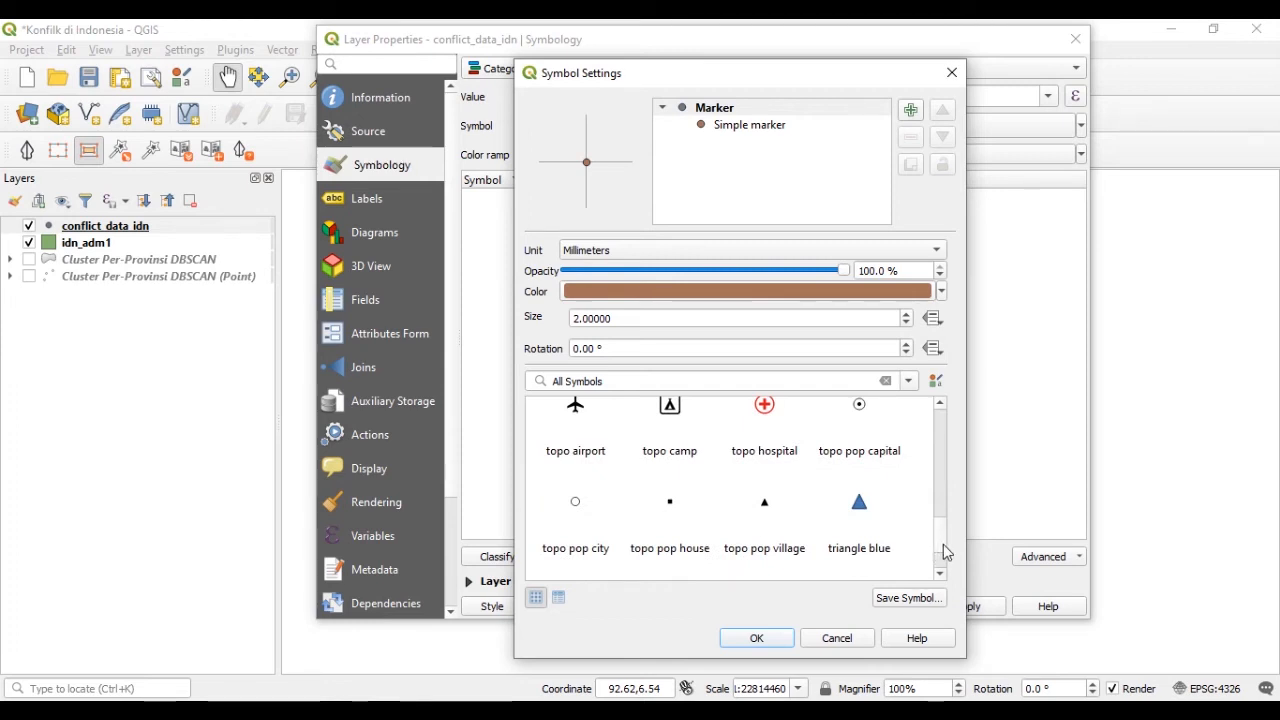
left_click(942, 575)
left_click(672, 530)
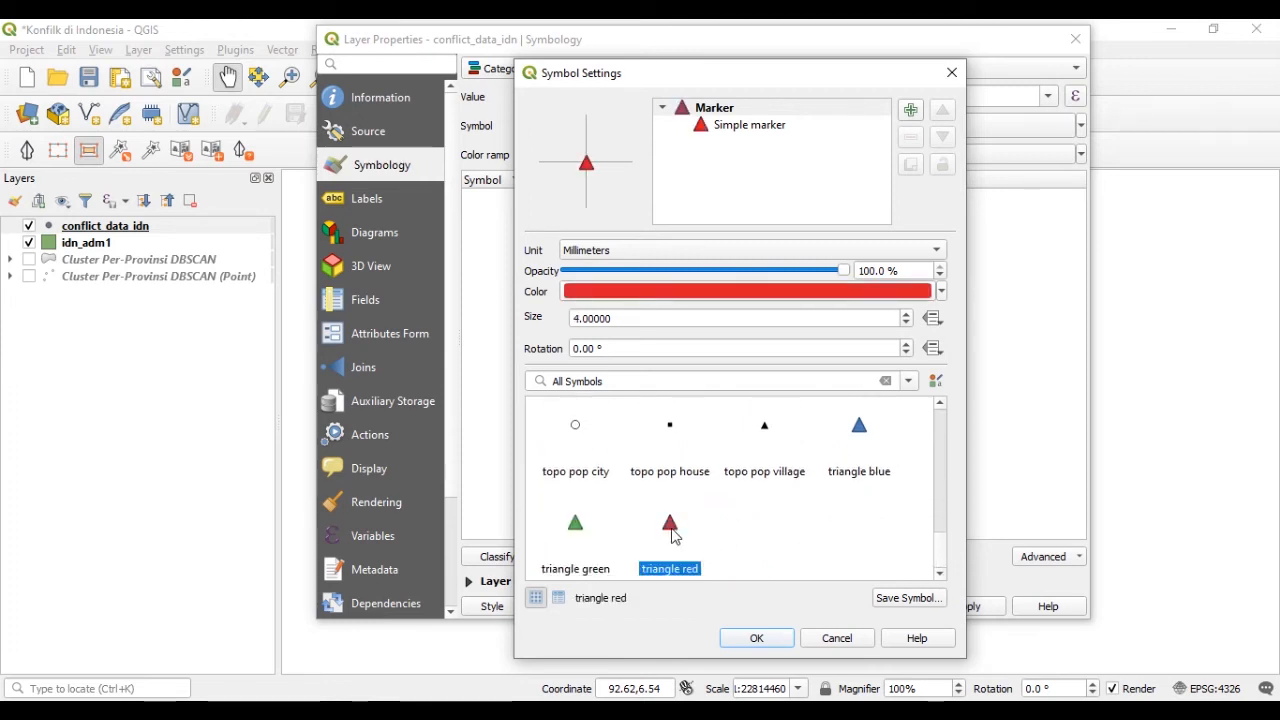
left_click(745, 645)
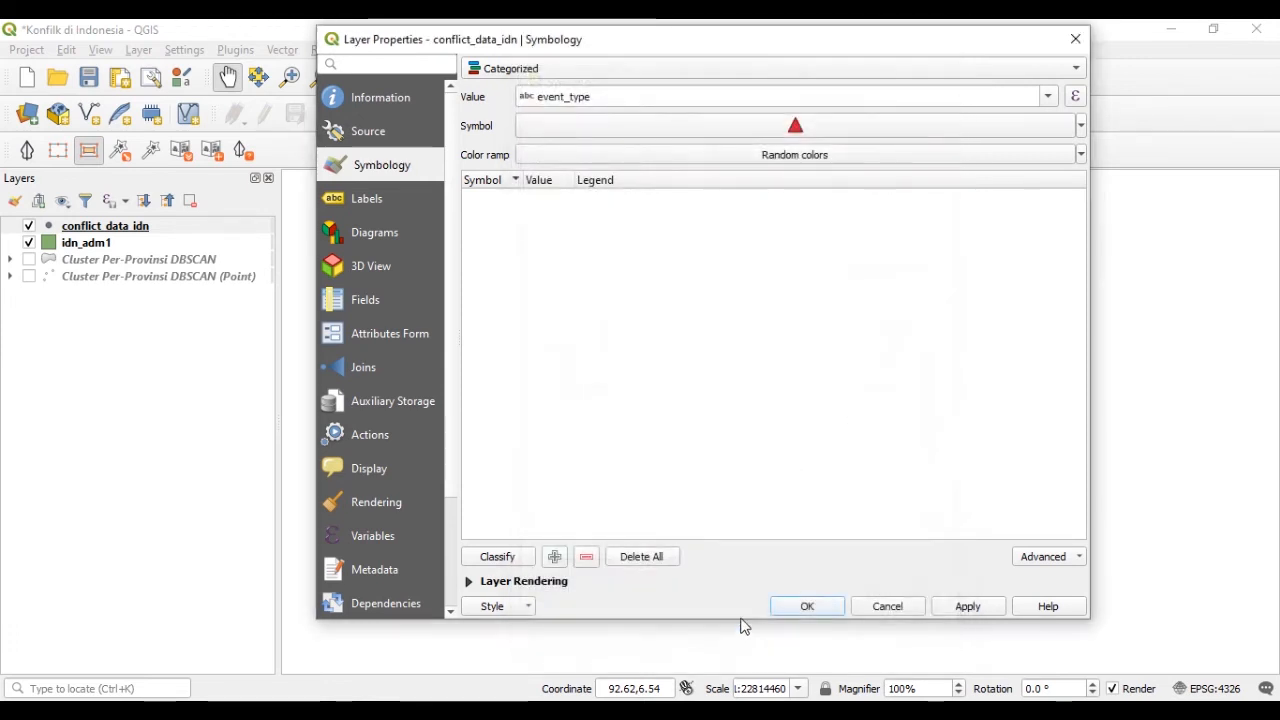
Step: Reduce the red triangle marker's size to 1.6 millimeters
left_click(746, 126)
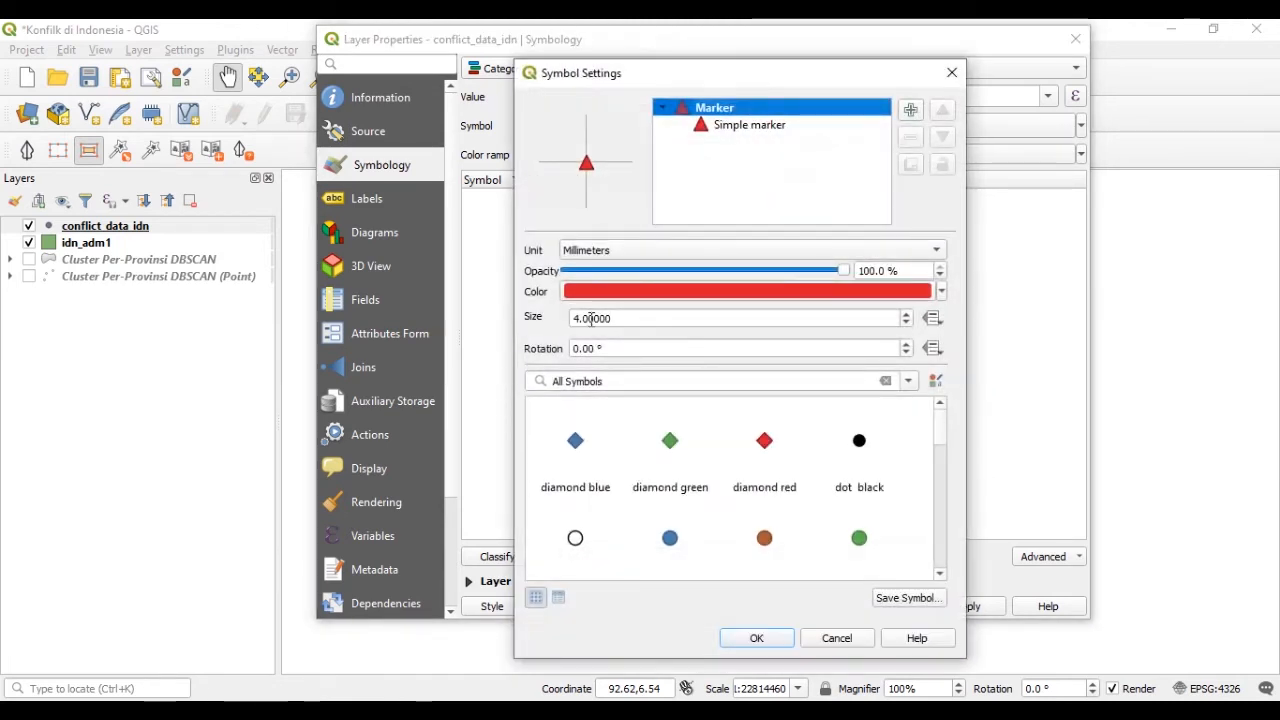
left_click(585, 319)
key("BackSpace")
type("1.5")
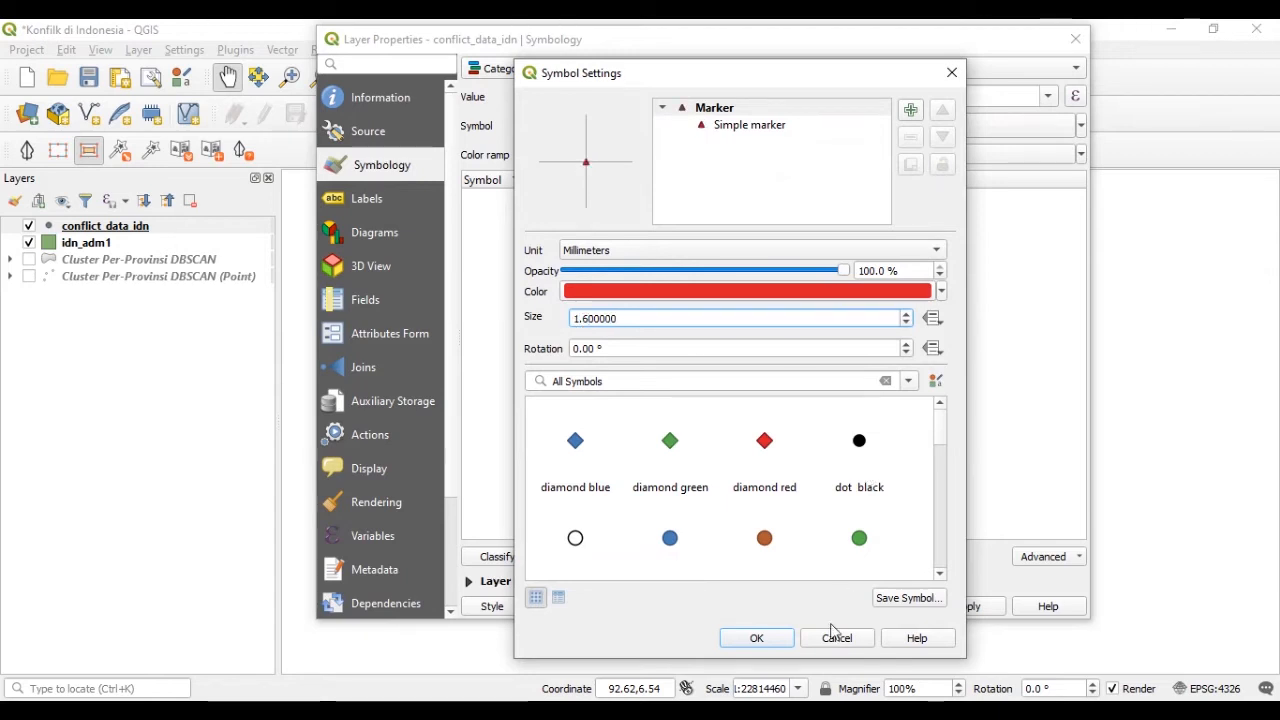
left_click(759, 639)
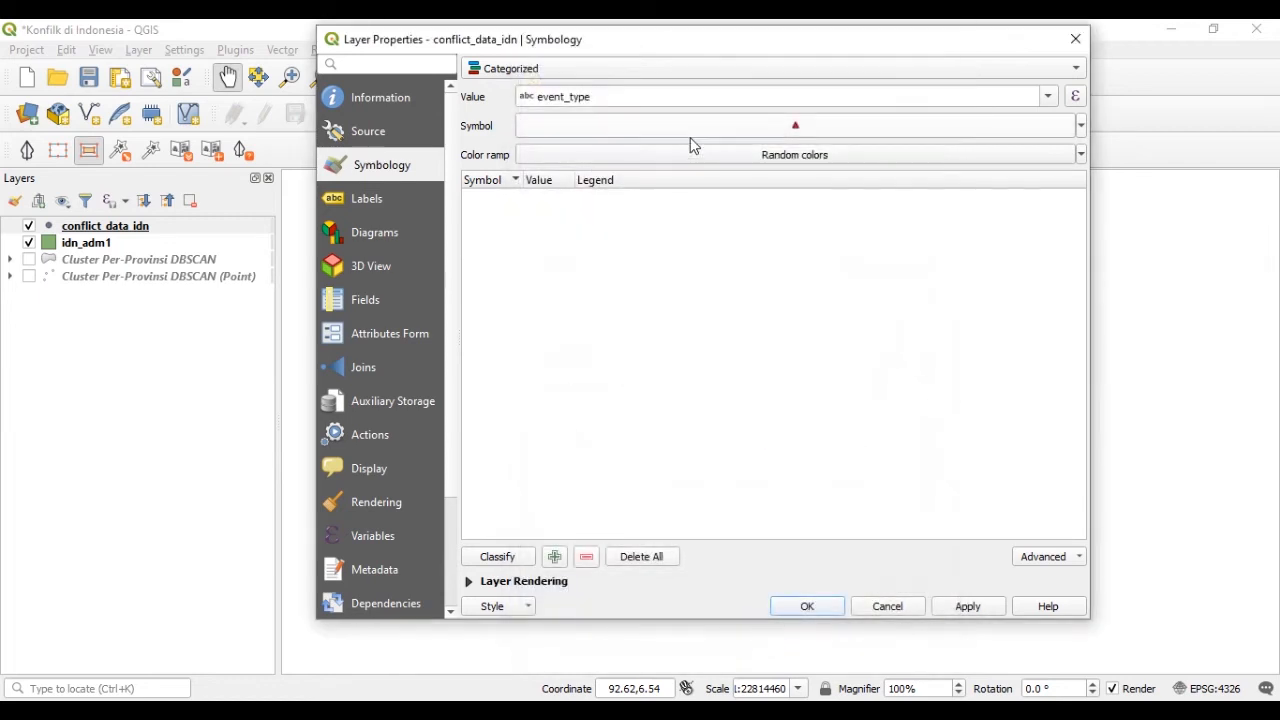
Step: Classify the points by event type, remove the #event+type and all-other-values categories, and apply the symbology to the layer
left_click(509, 560)
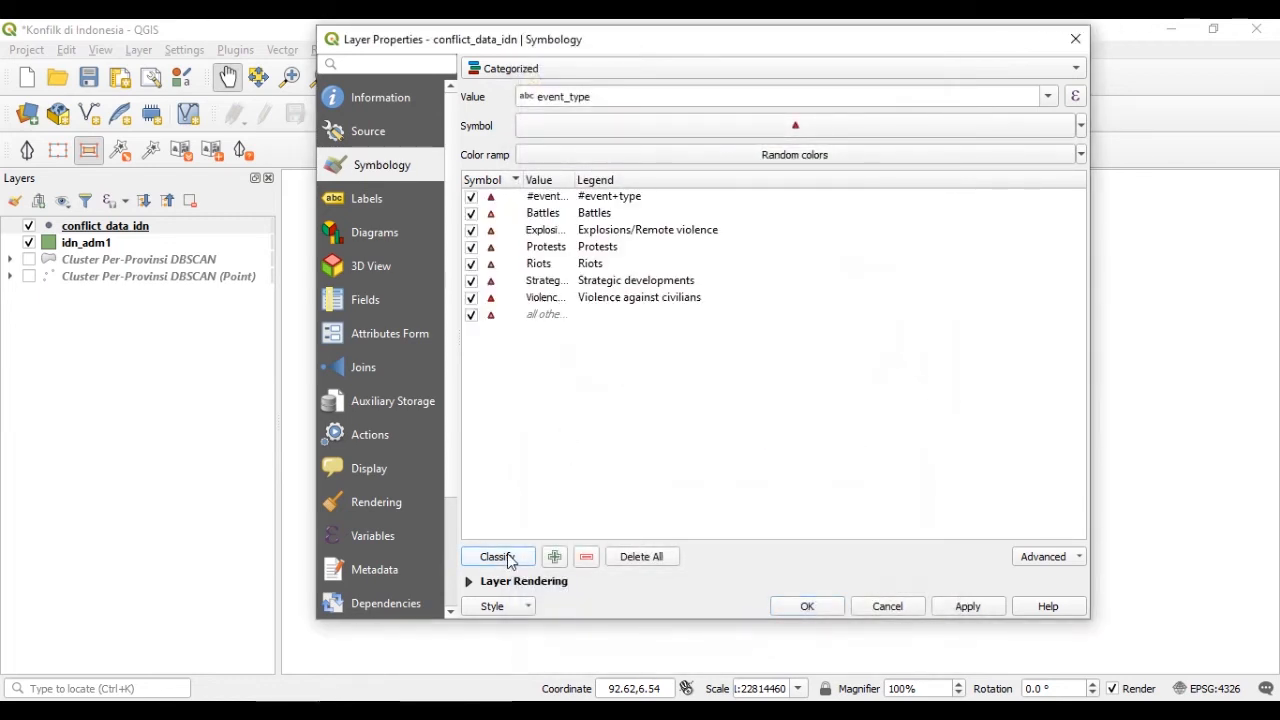
left_click(542, 199)
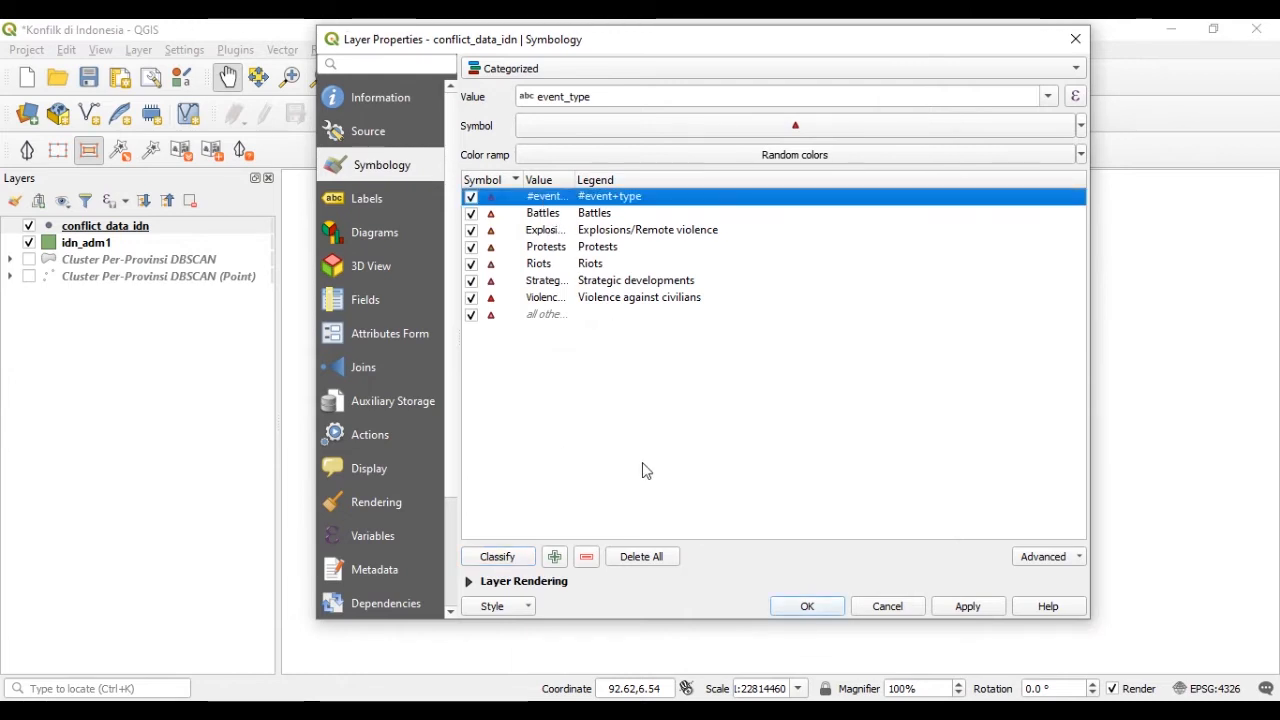
left_click(586, 560)
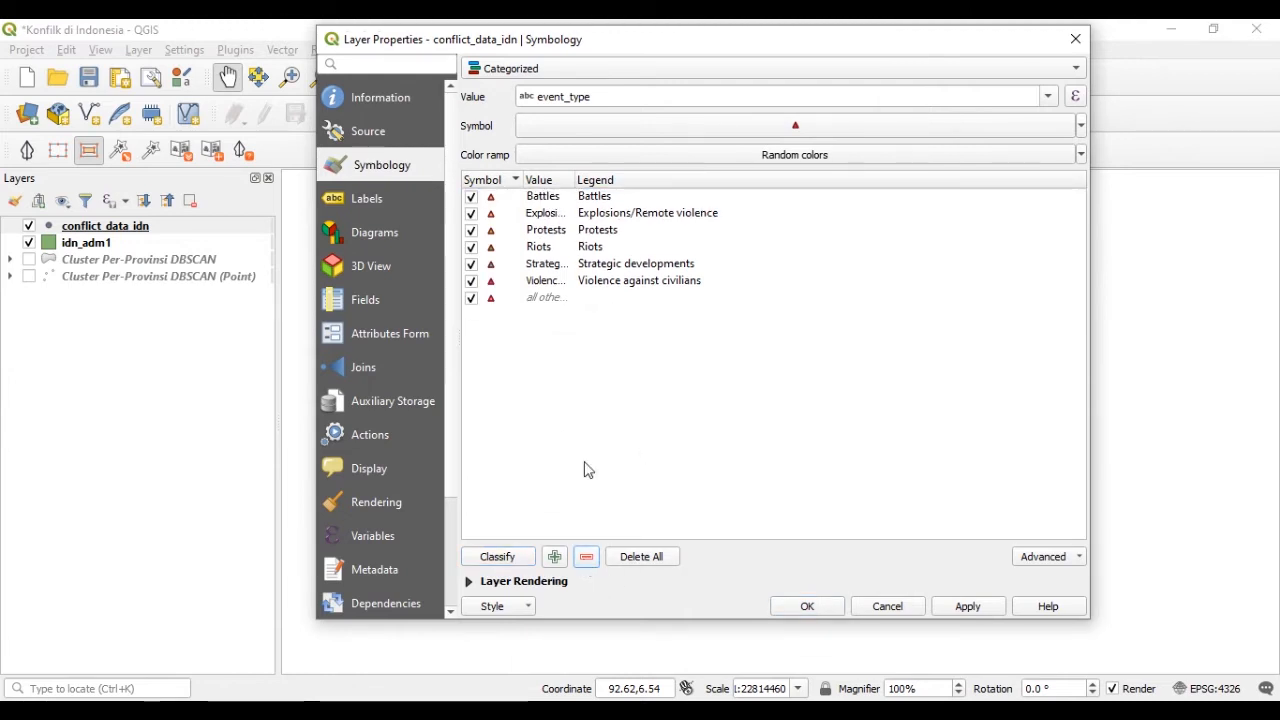
left_click(548, 298)
left_click(587, 559)
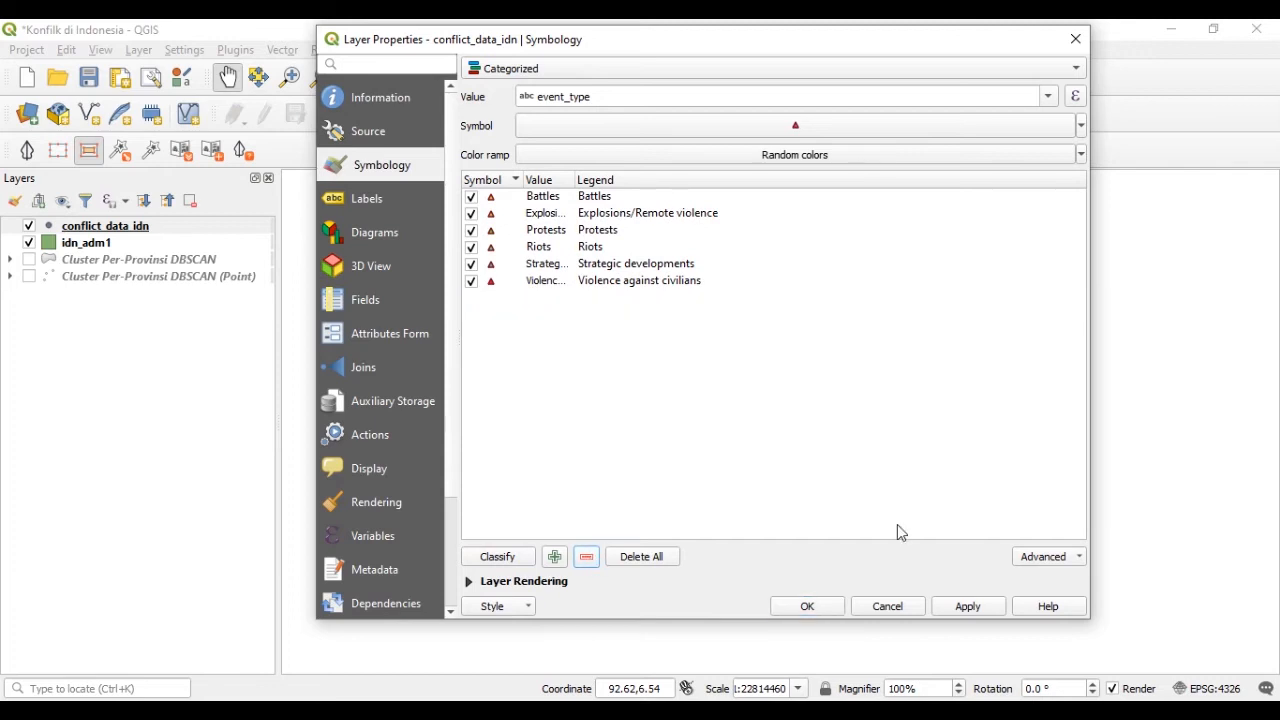
left_click(807, 606)
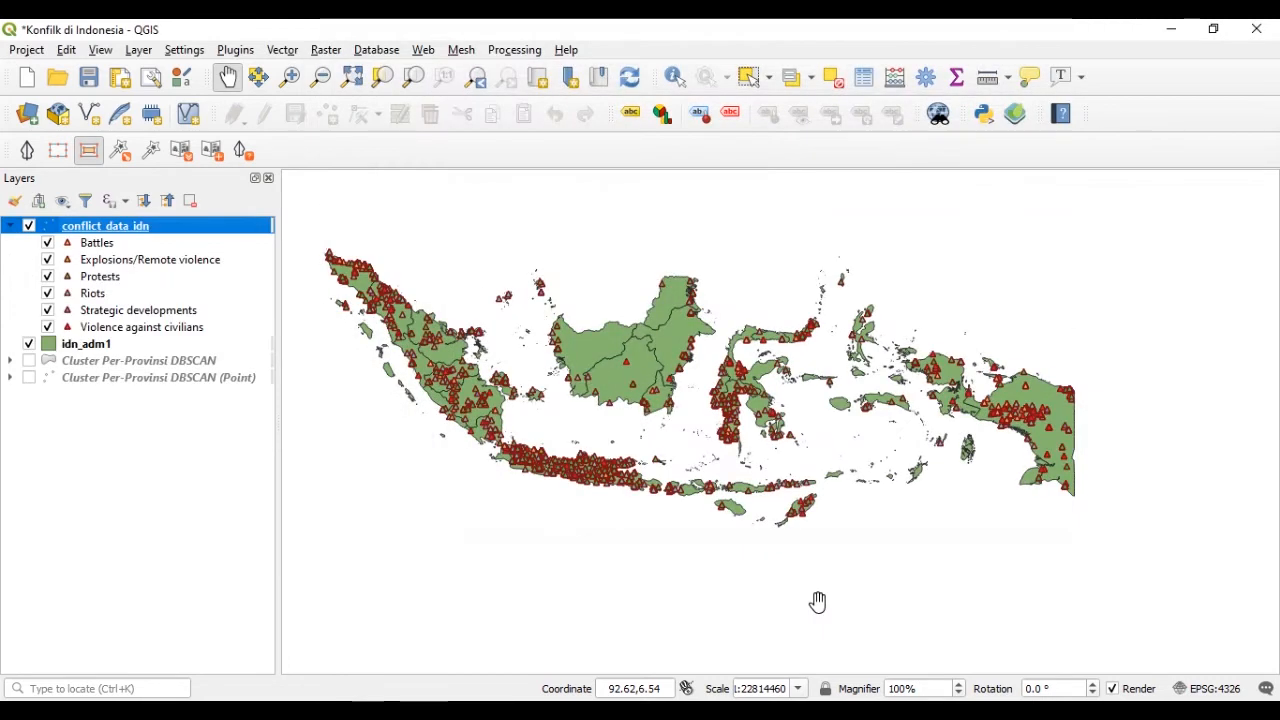
left_click_drag(680, 449, 725, 418)
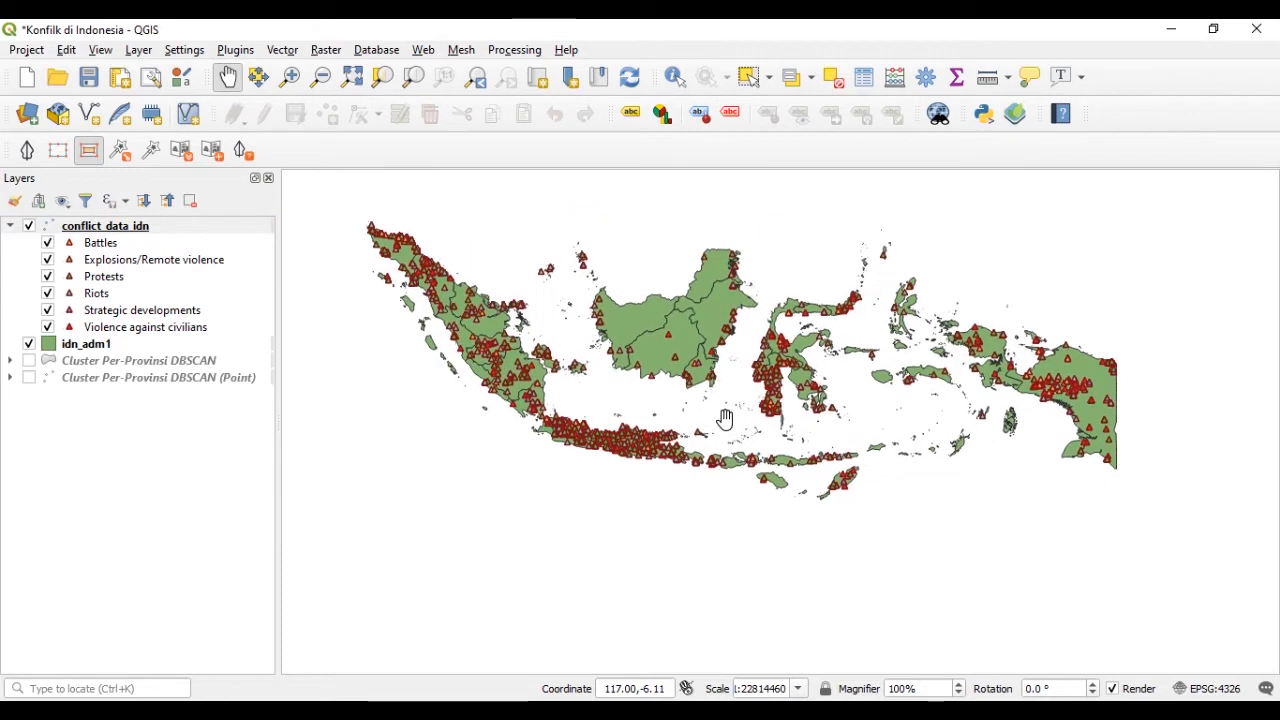
scroll(725, 418, "up", 2)
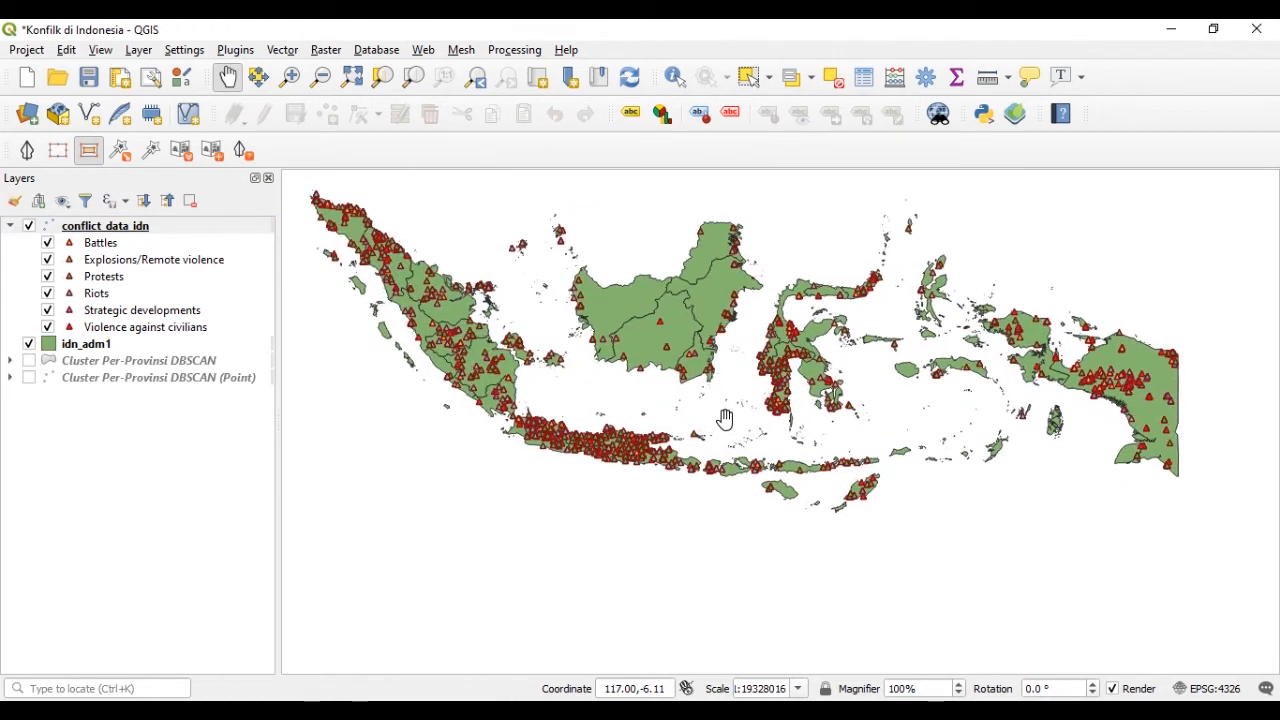
left_click_drag(726, 420, 761, 456)
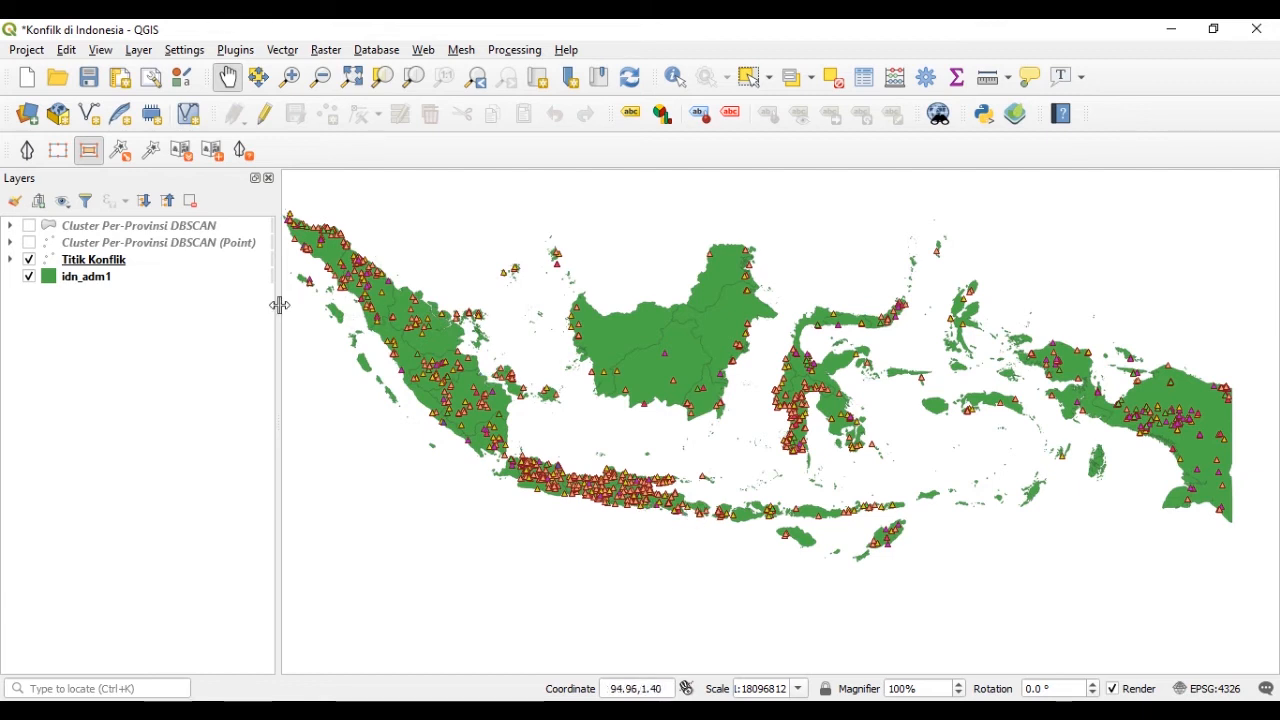
left_click(95, 284)
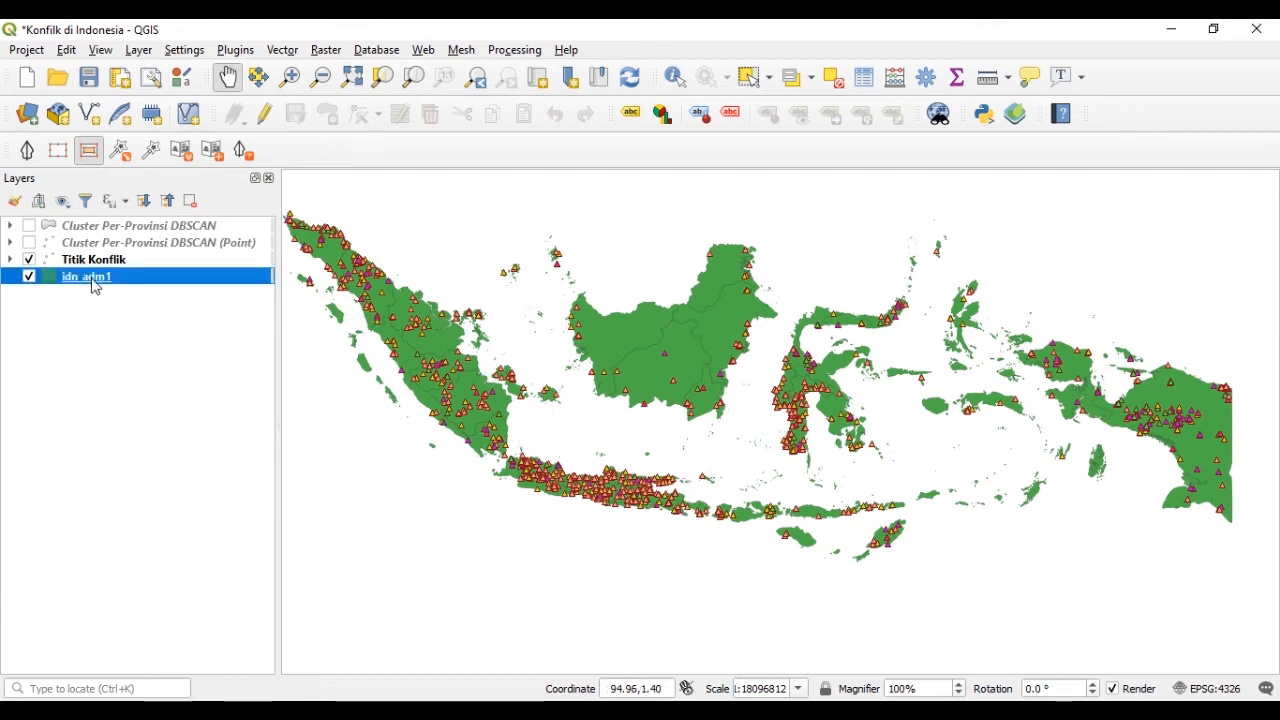
left_click(120, 262)
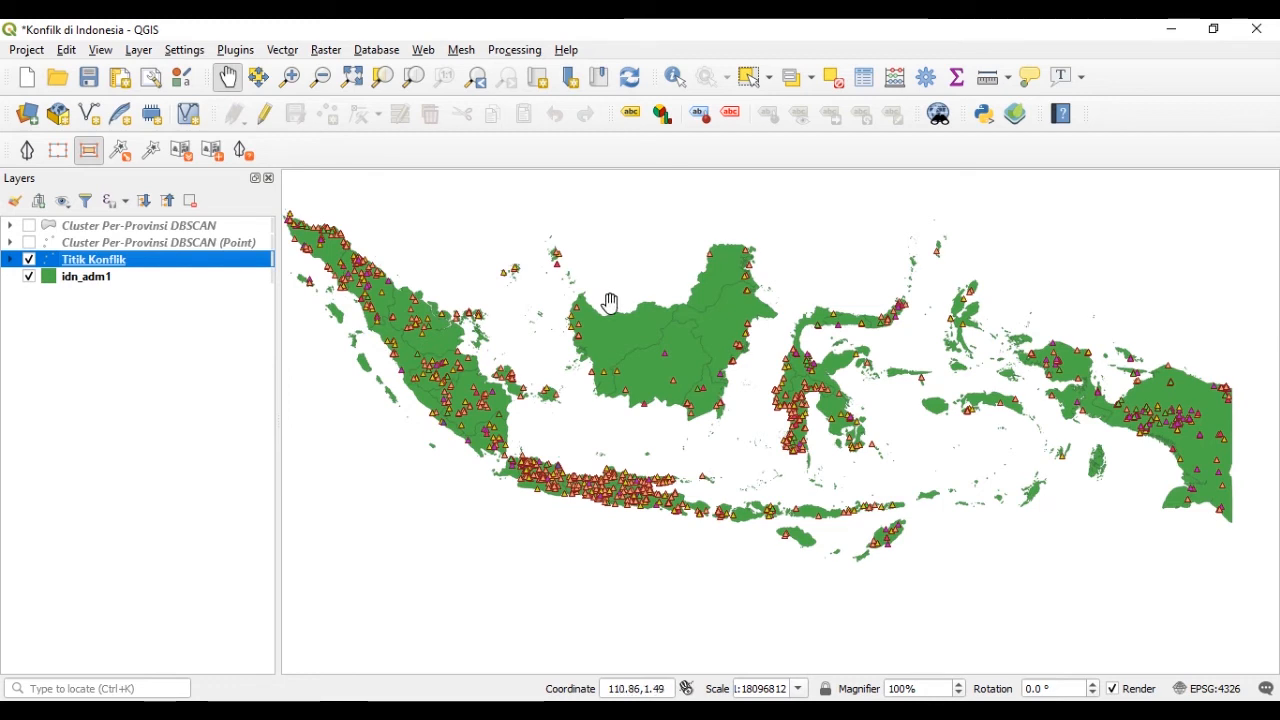
left_click_drag(610, 302, 620, 305)
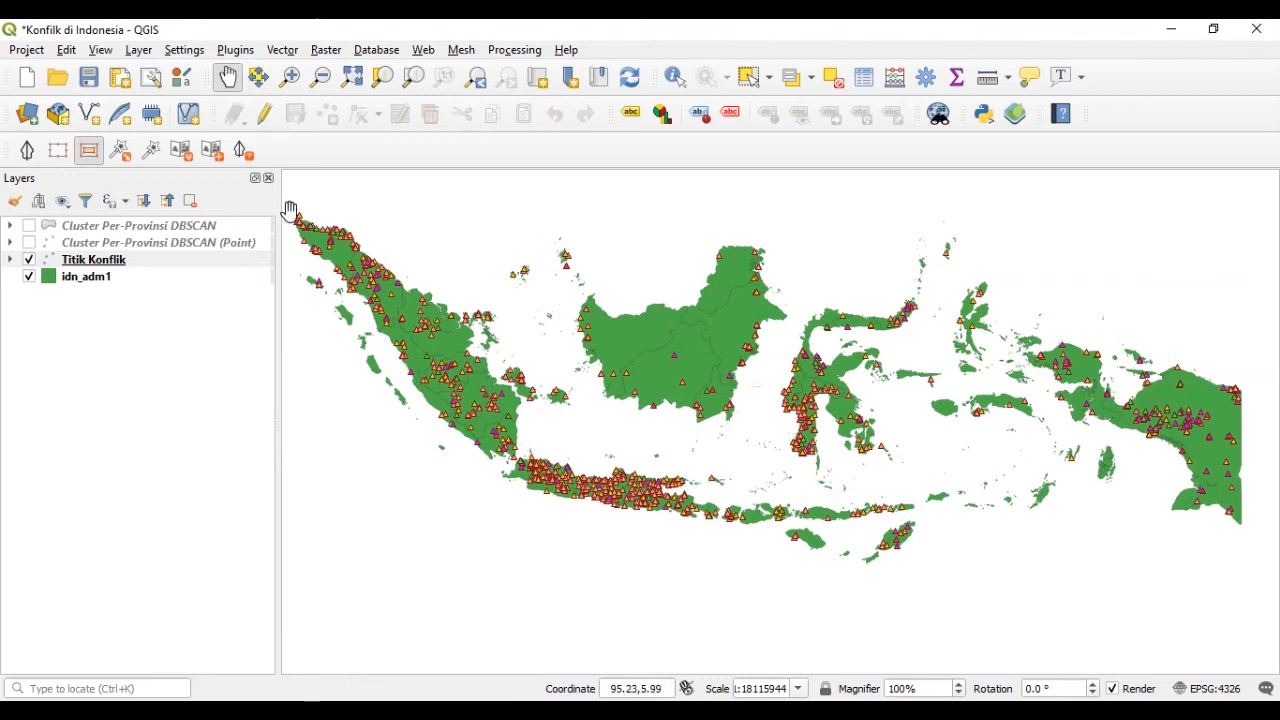
Step: Set up Count Points in Polygon with idn_adm1 as the polygon layer and Titik Konflik as the point layer
left_click(284, 51)
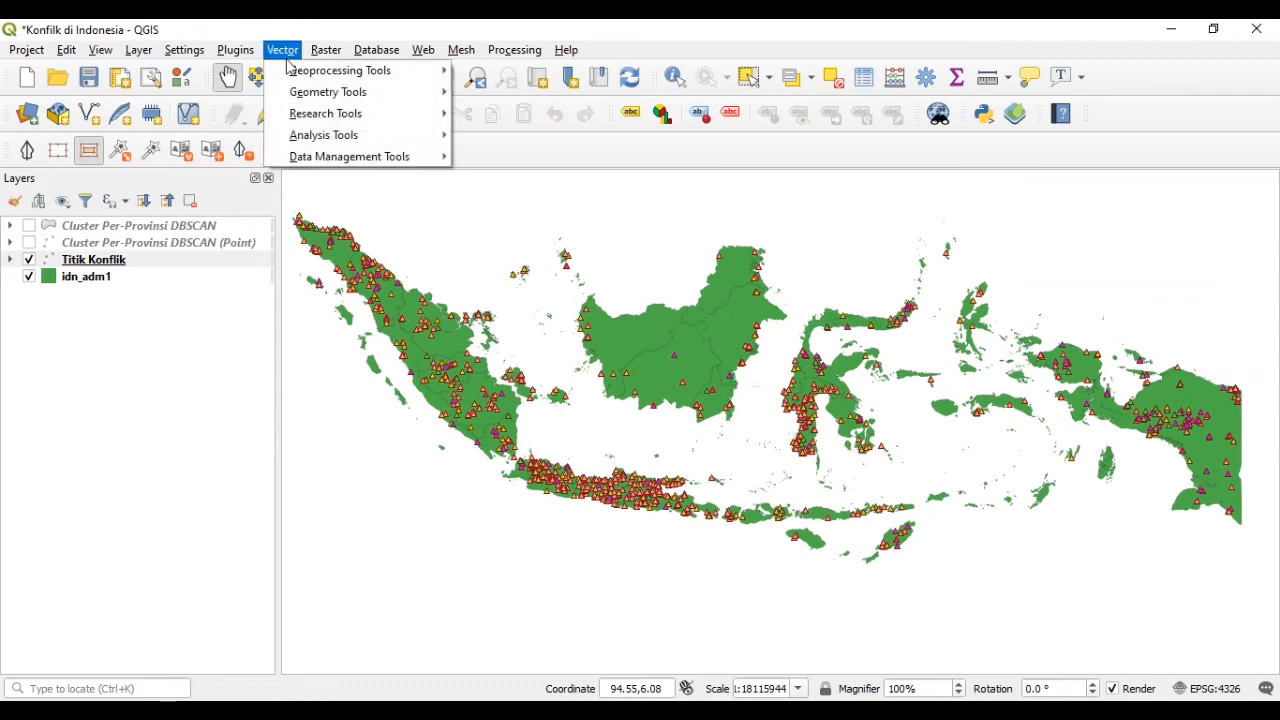
mouse_move(344, 140)
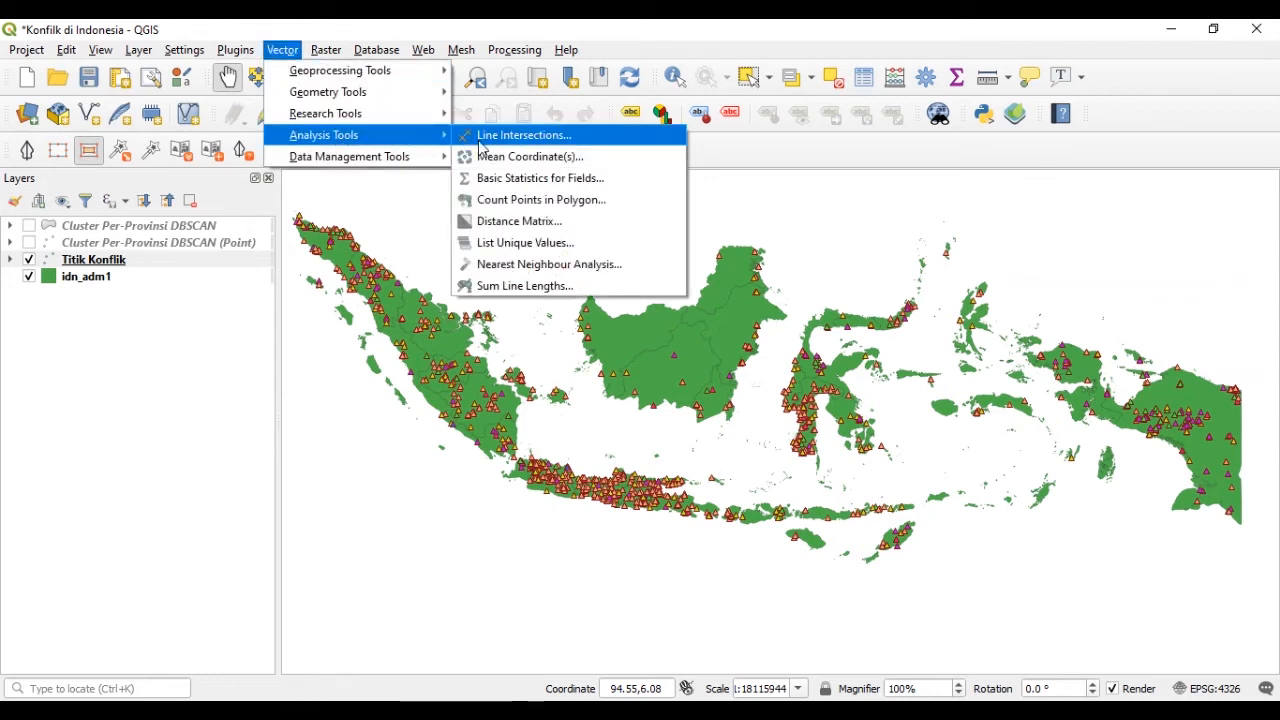
left_click(521, 212)
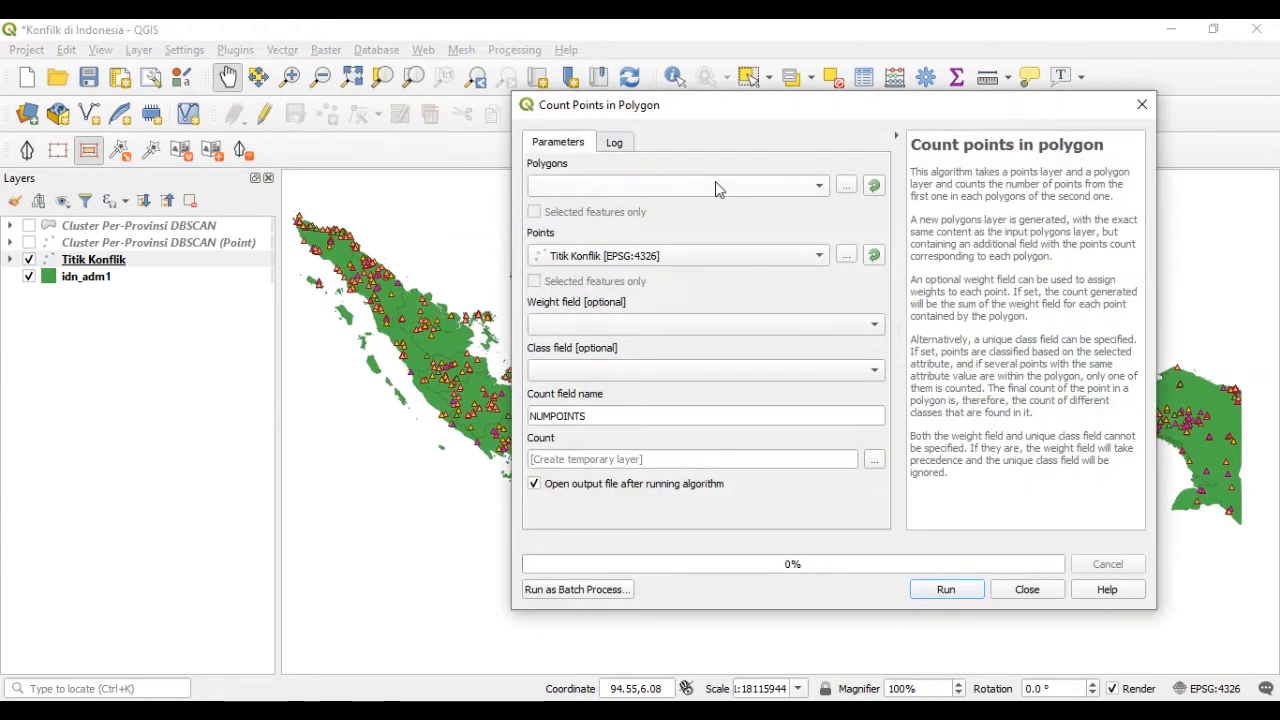
left_click(818, 187)
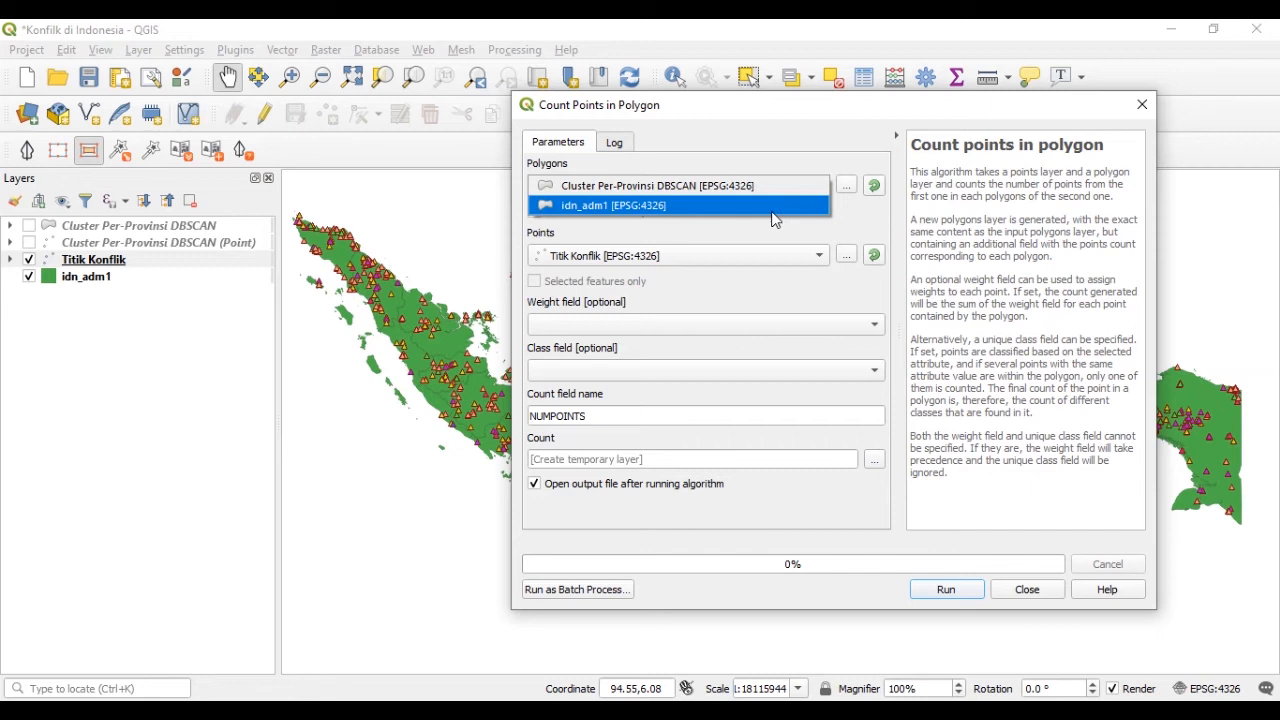
left_click(771, 206)
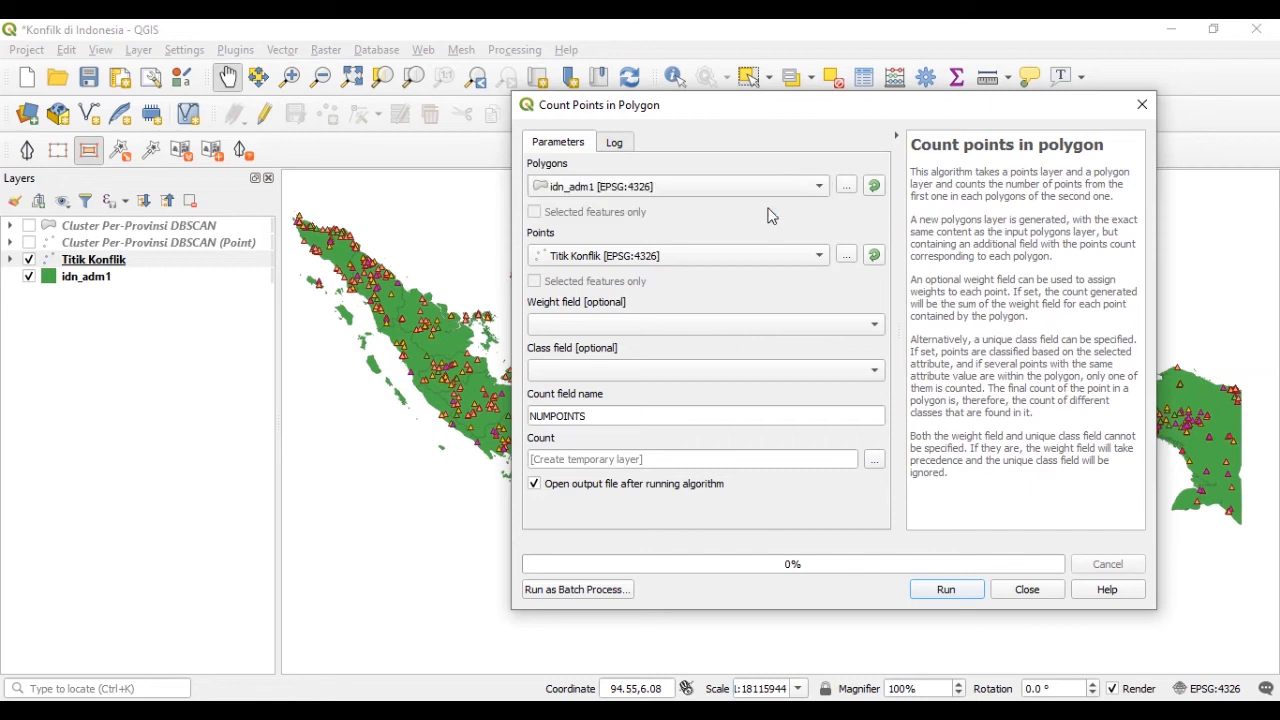
left_click(820, 264)
left_click(820, 264)
Step: Name the count field jumlah, run the point count into a temporary layer, and close the tool
left_click_drag(593, 416, 528, 414)
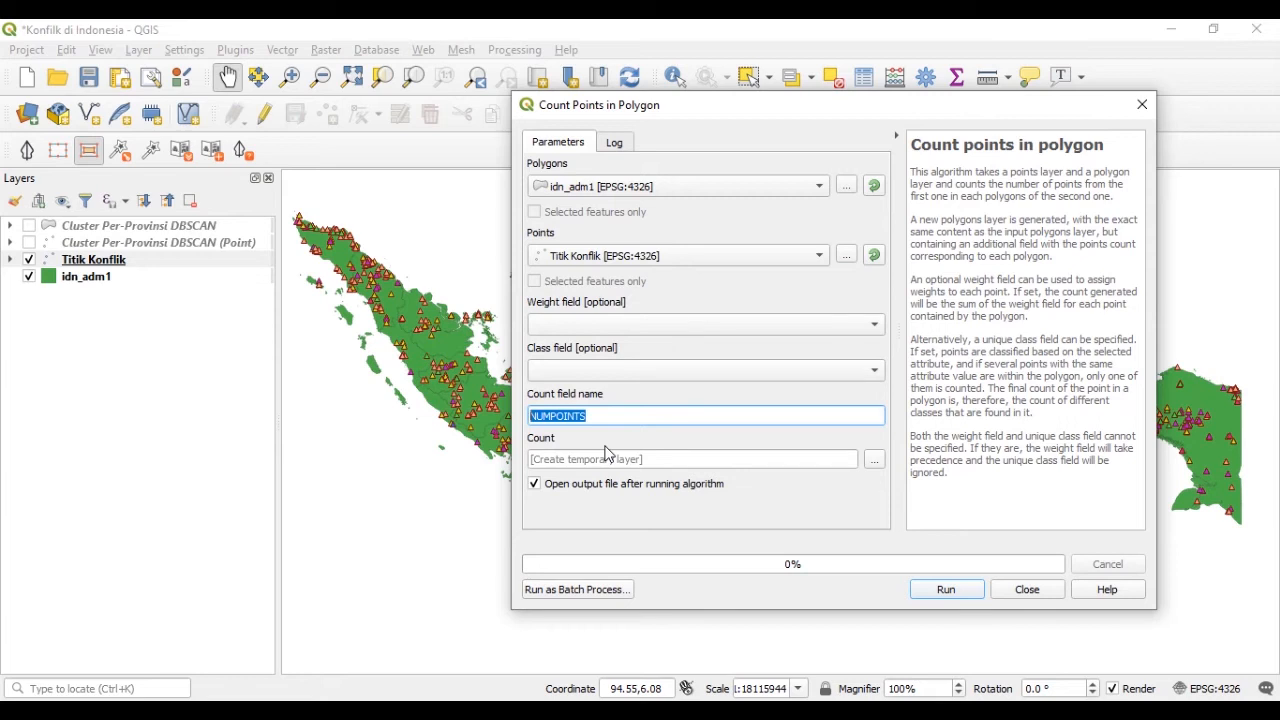
key("BackSpace")
type("jumlah")
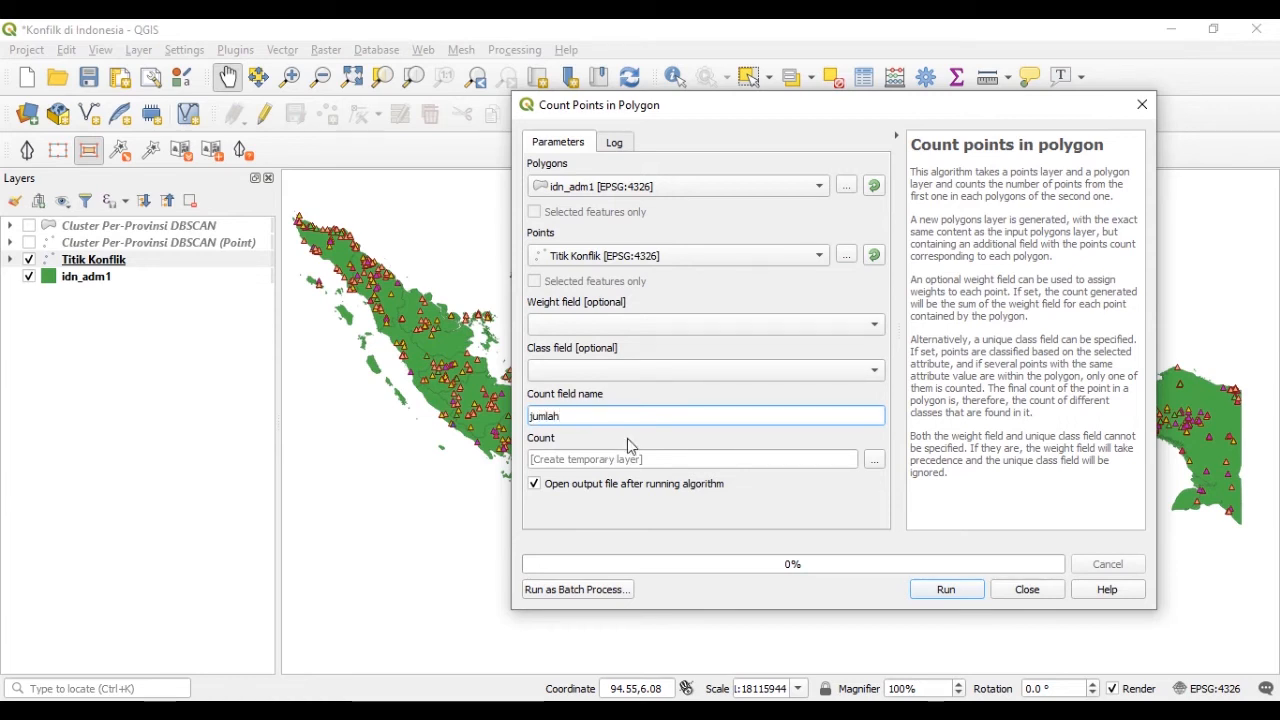
left_click(936, 594)
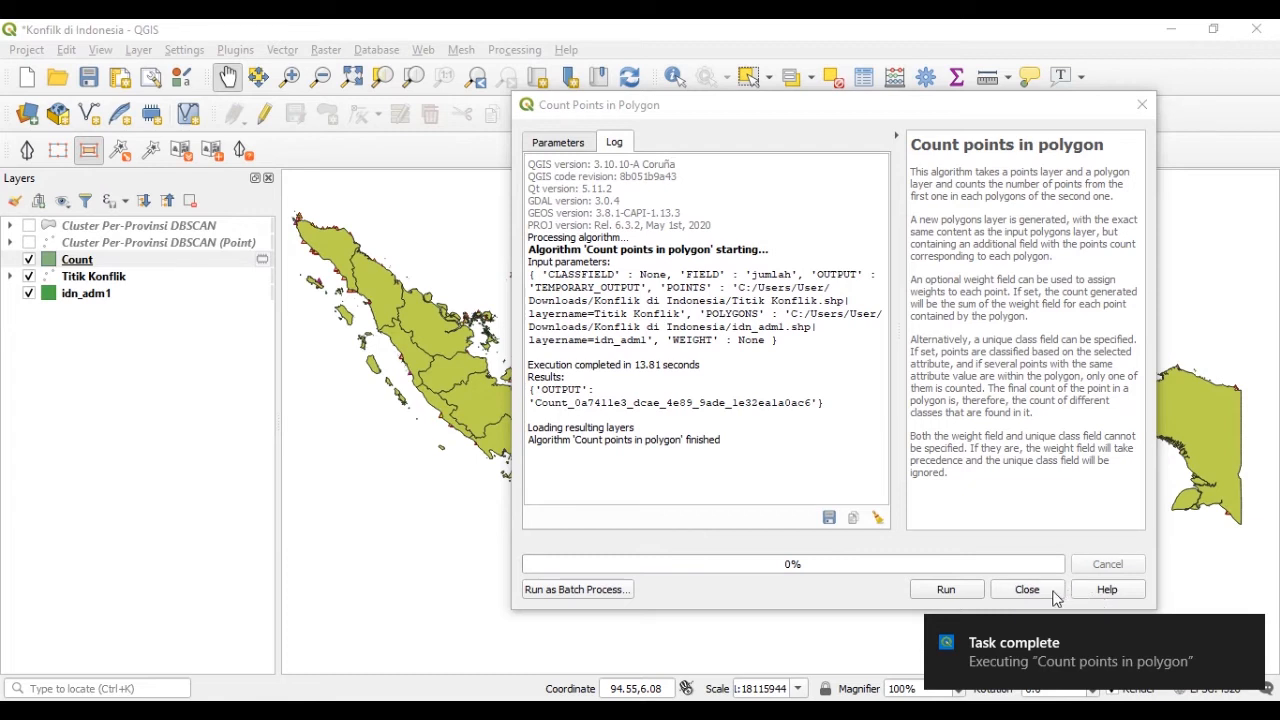
left_click(1040, 595)
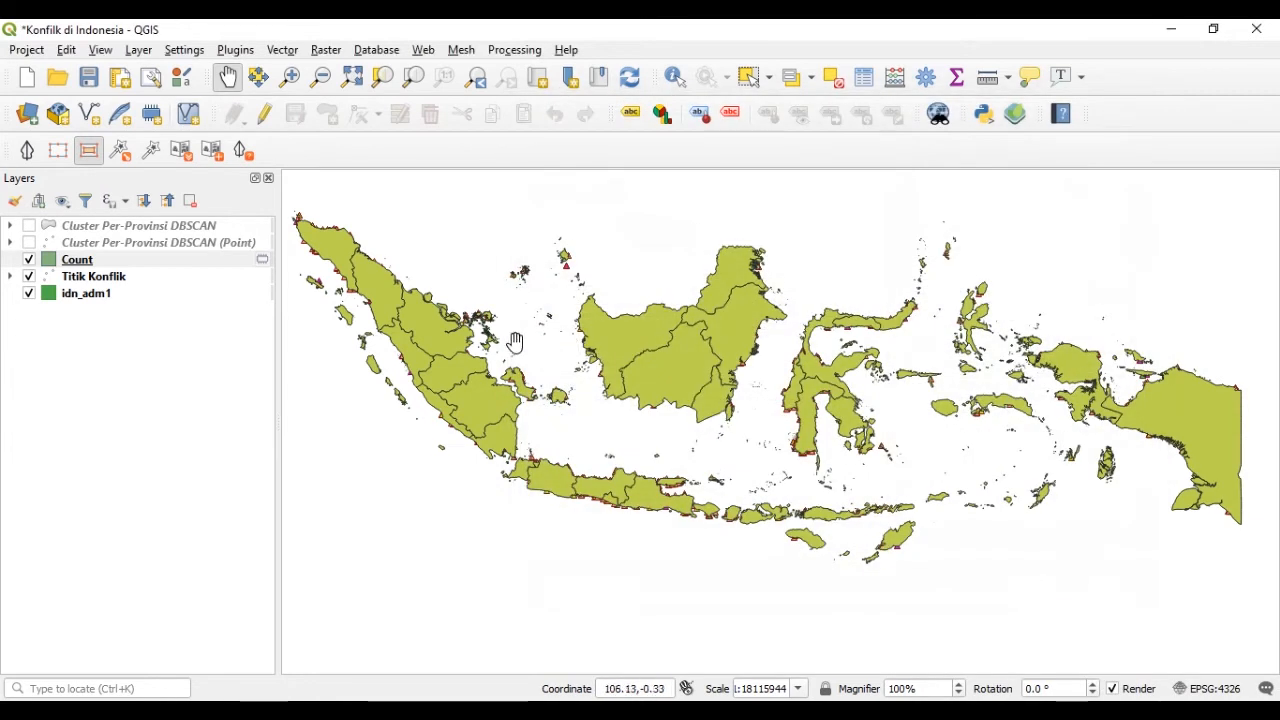
Step: Move the Count layer below Titik Konflik and open the Count layer's attribute table
left_click(80, 265)
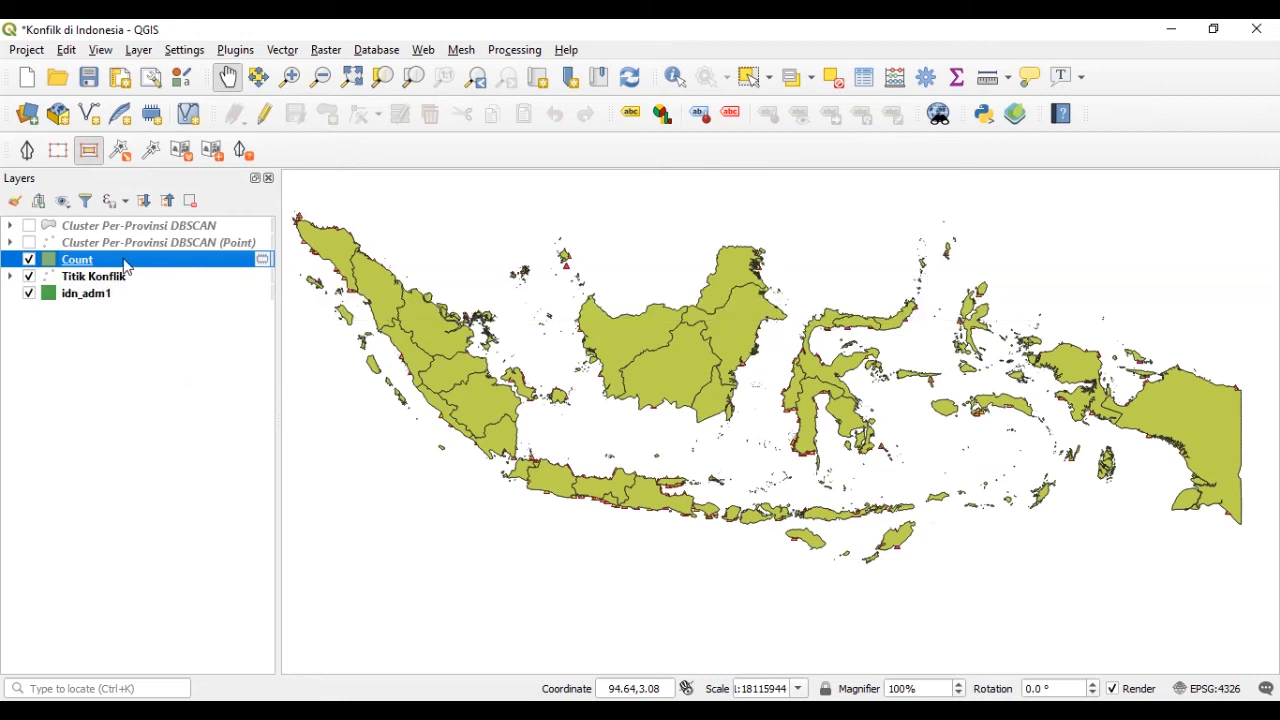
left_click_drag(22, 272, 107, 287)
right_click(89, 275)
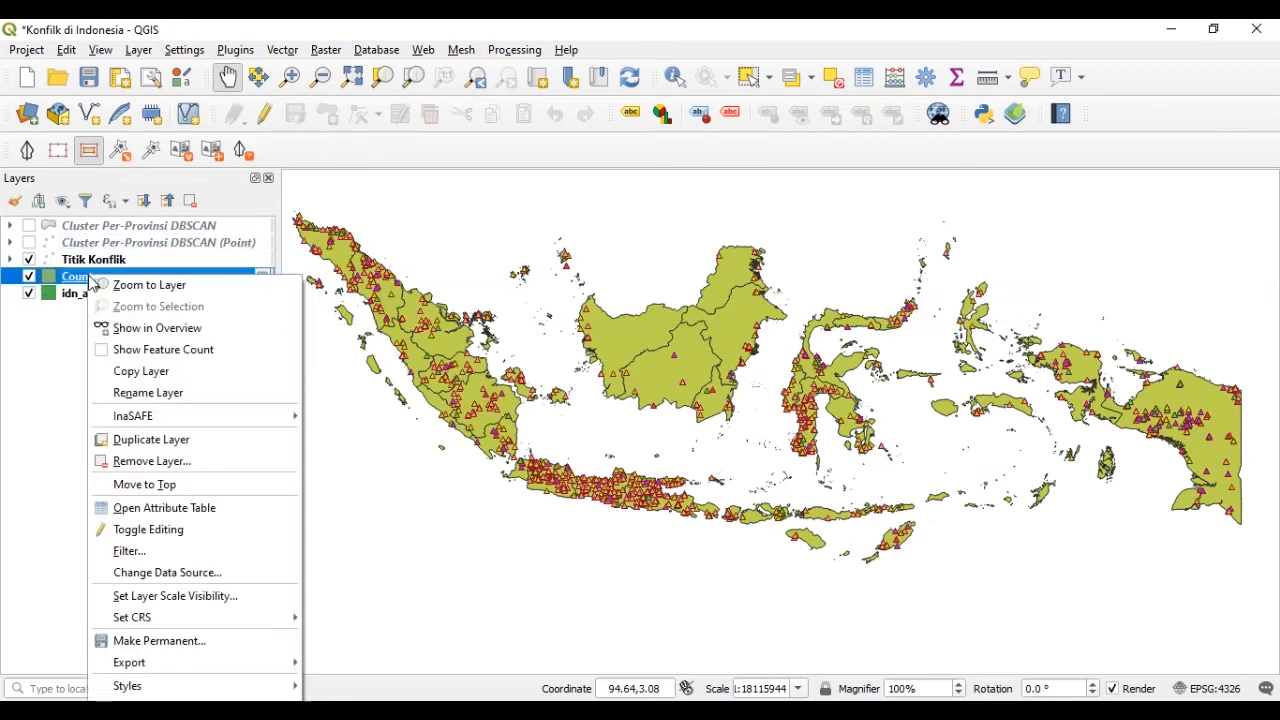
left_click(165, 508)
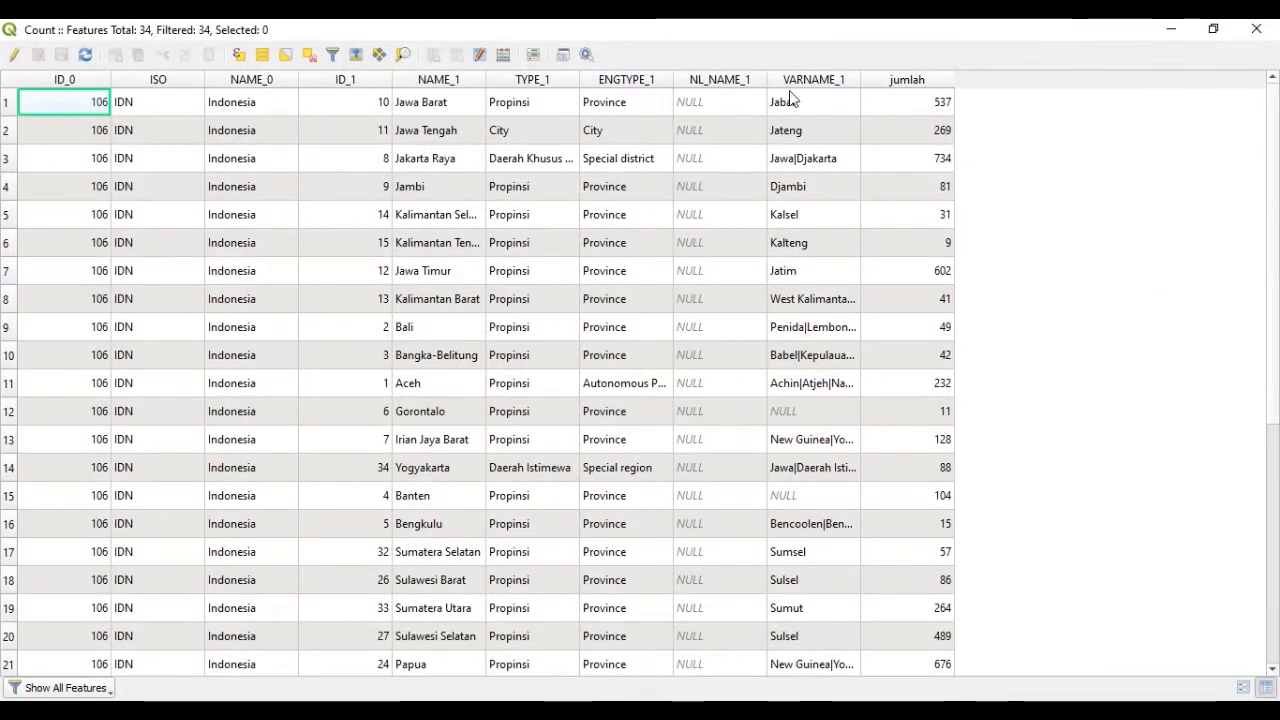
Step: Sort the Count attribute table by jumlah in descending order and examine the number of conflicts per province
left_click(886, 84)
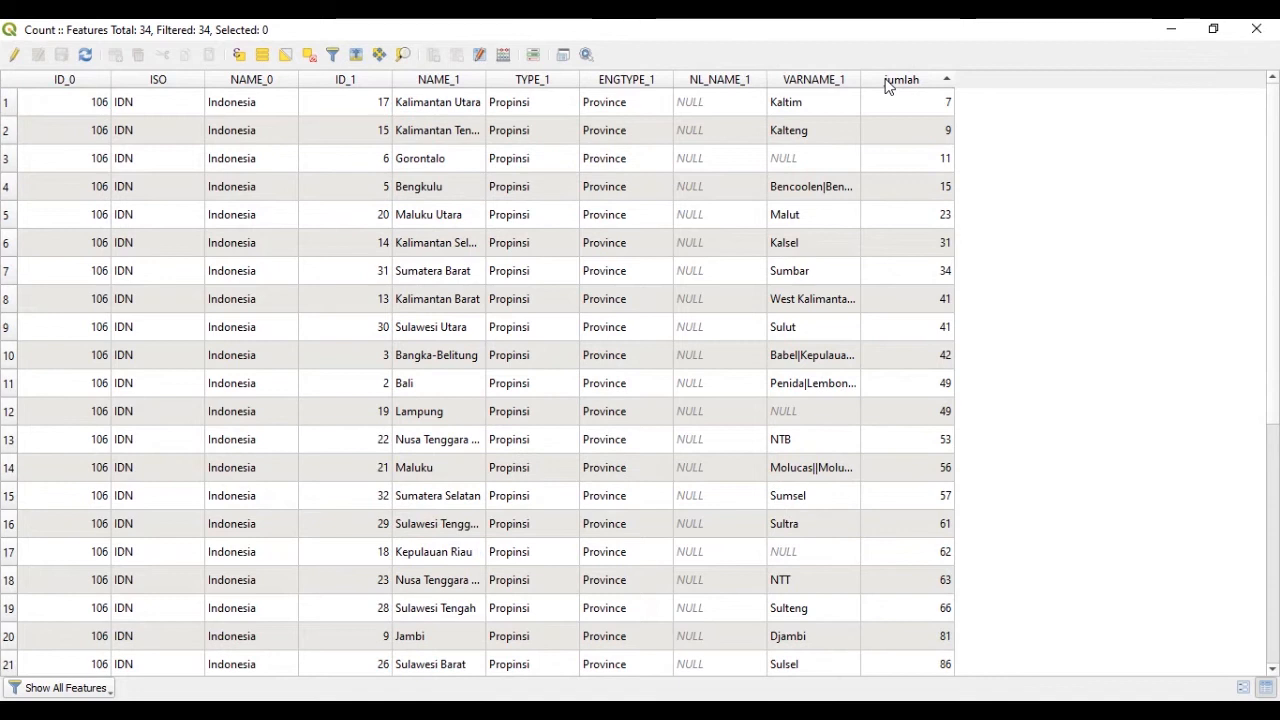
left_click(888, 85)
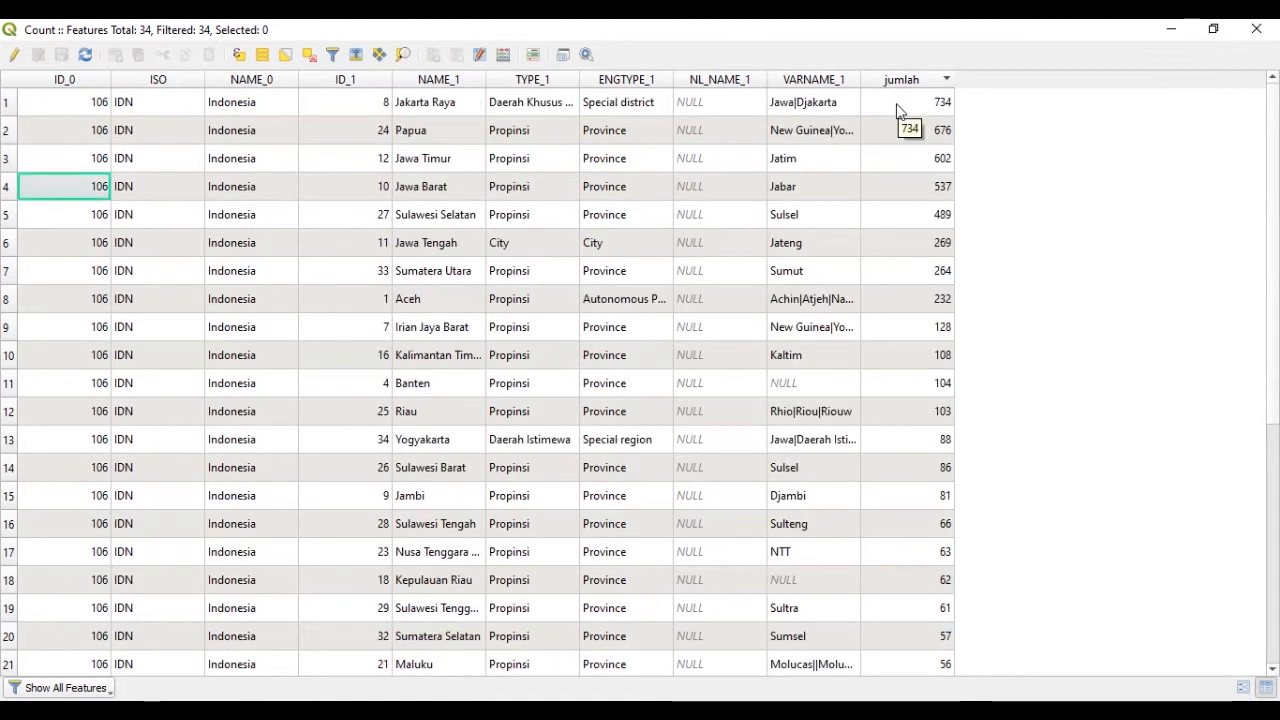
left_click(458, 221)
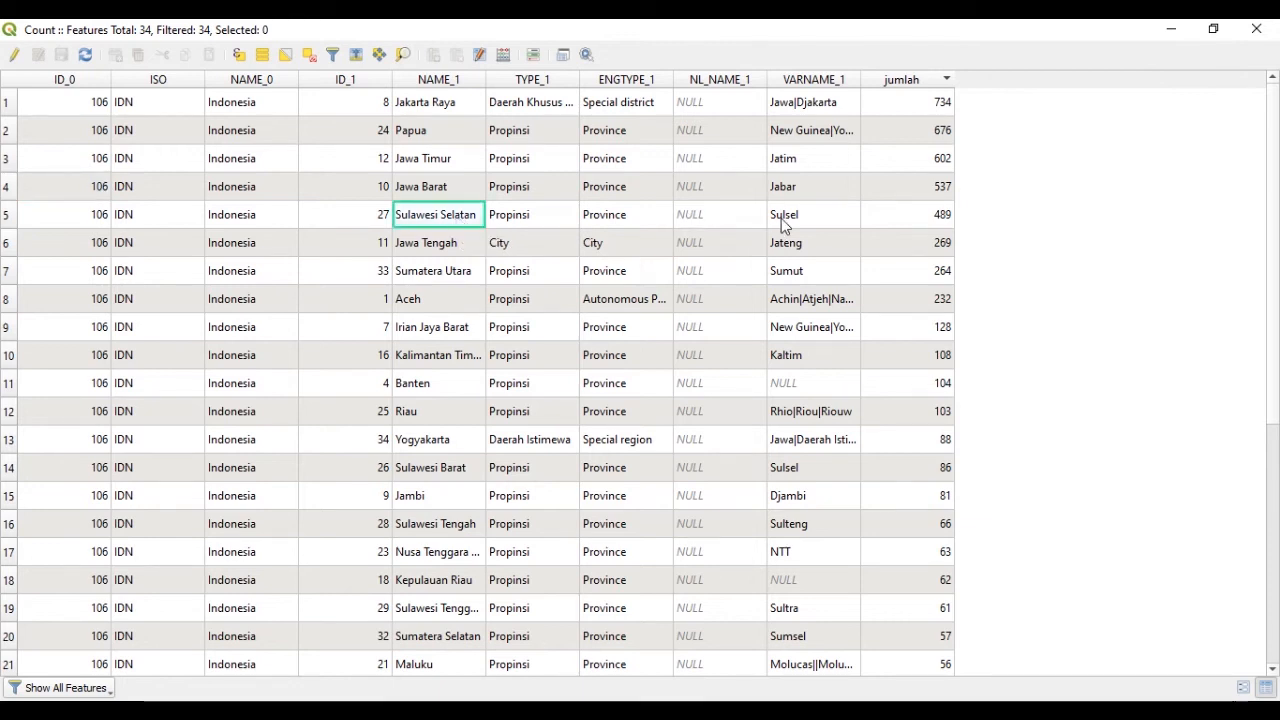
left_click(918, 223)
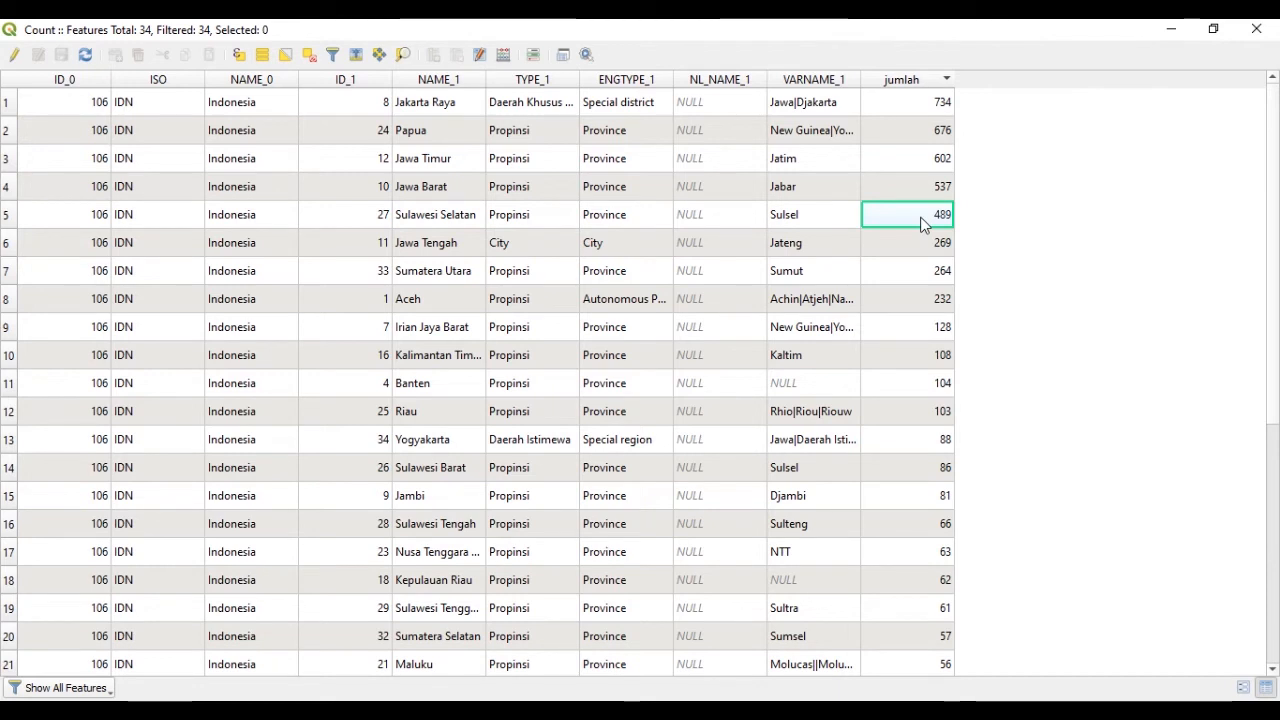
left_click(946, 82)
left_click(946, 82)
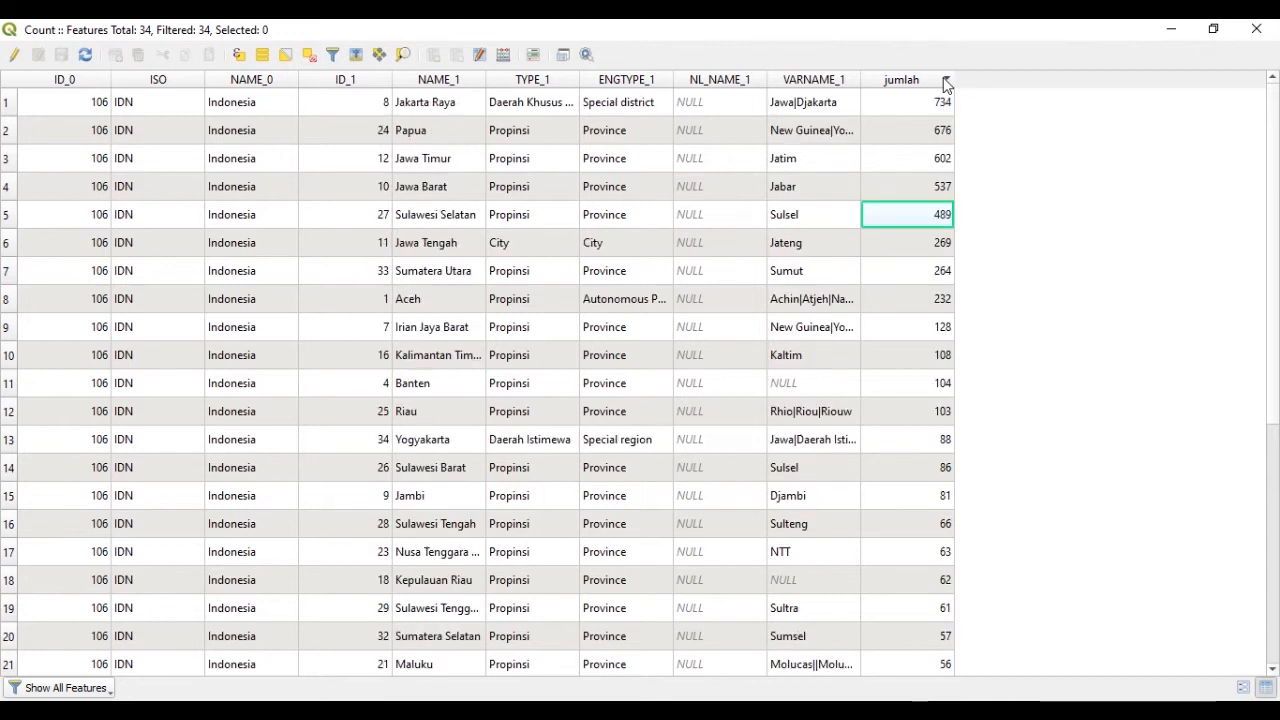
Step: Re-sort the Count attribute table by jumlah to compare the provinces with the most and fewest conflicts, and close the table
left_click(456, 104)
left_click(948, 105)
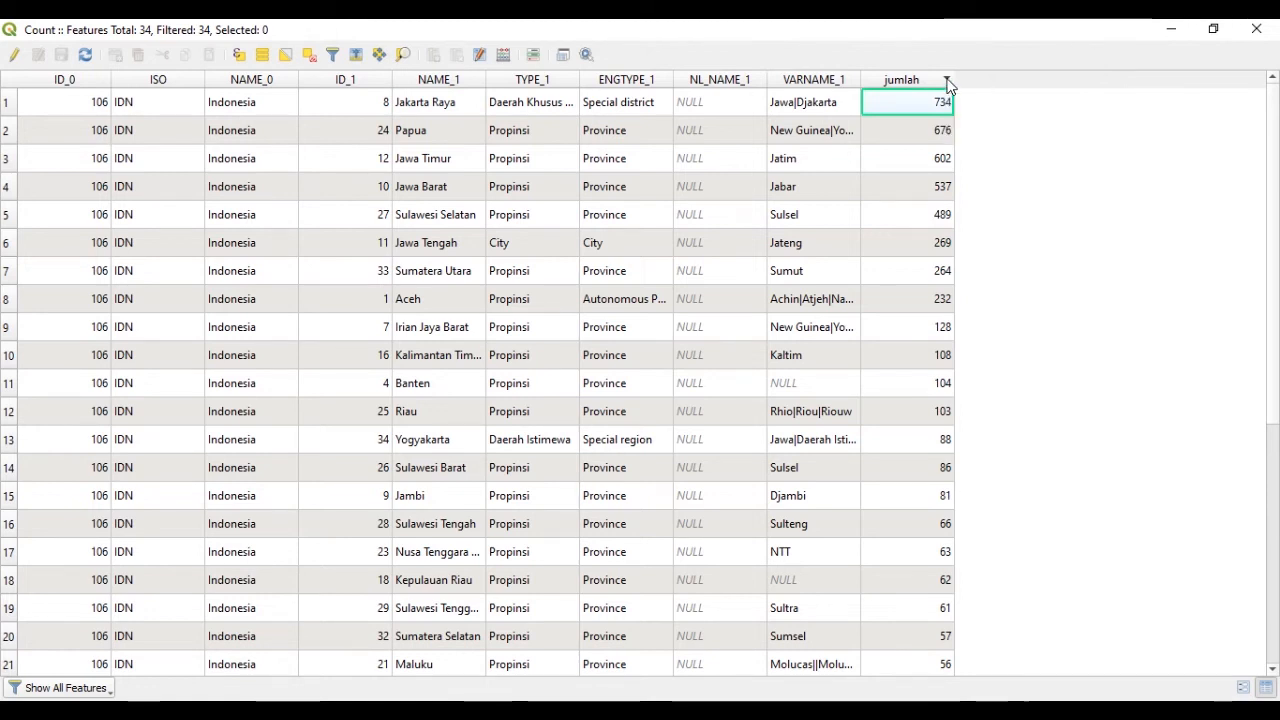
left_click(947, 81)
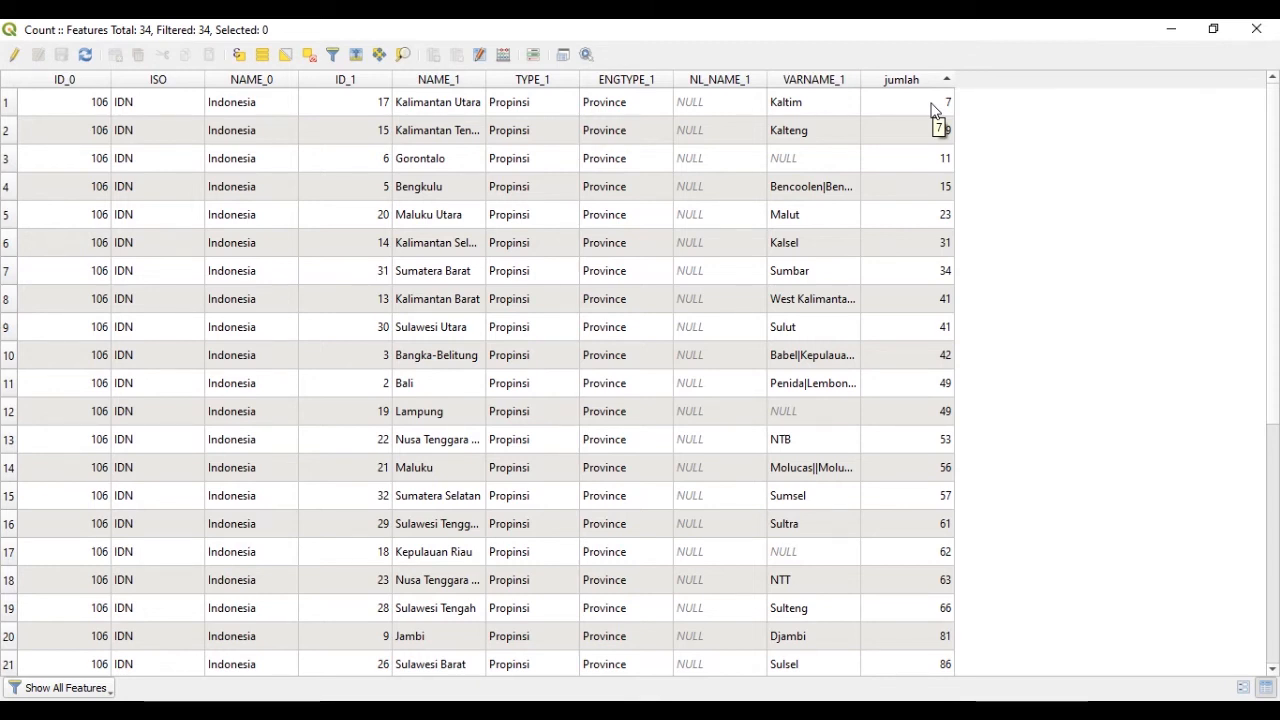
left_click(423, 112)
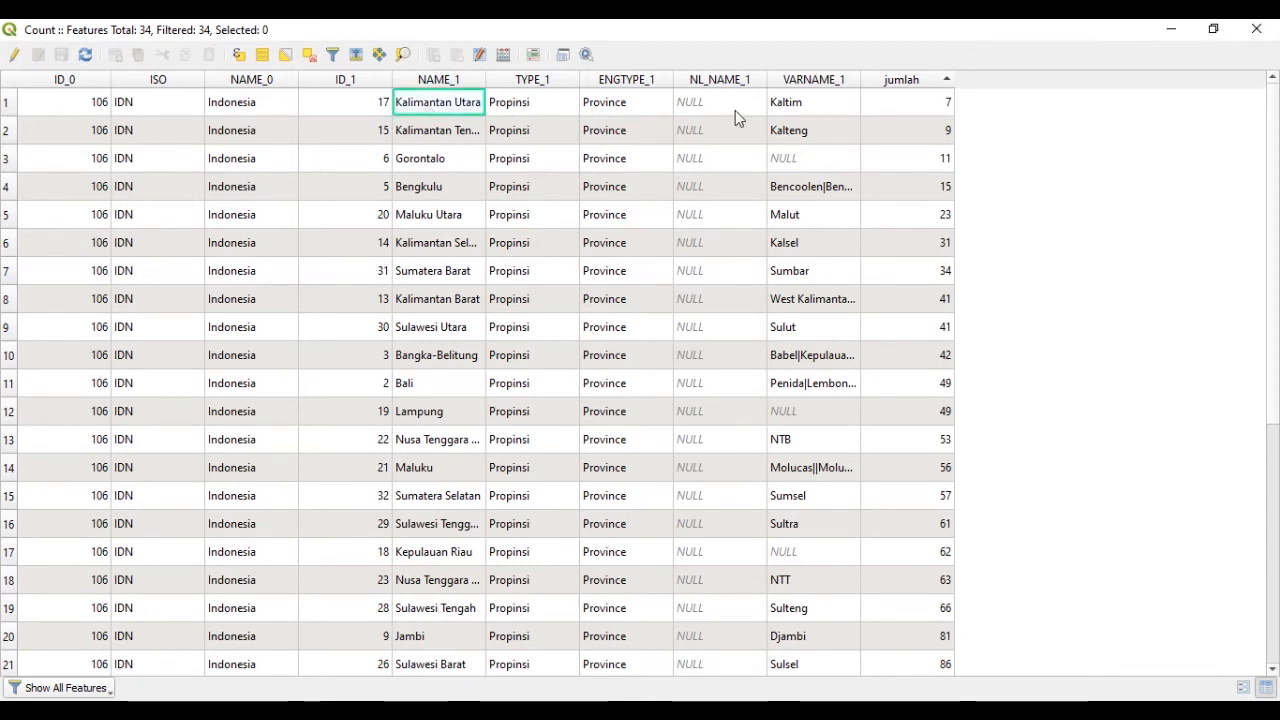
left_click(902, 113)
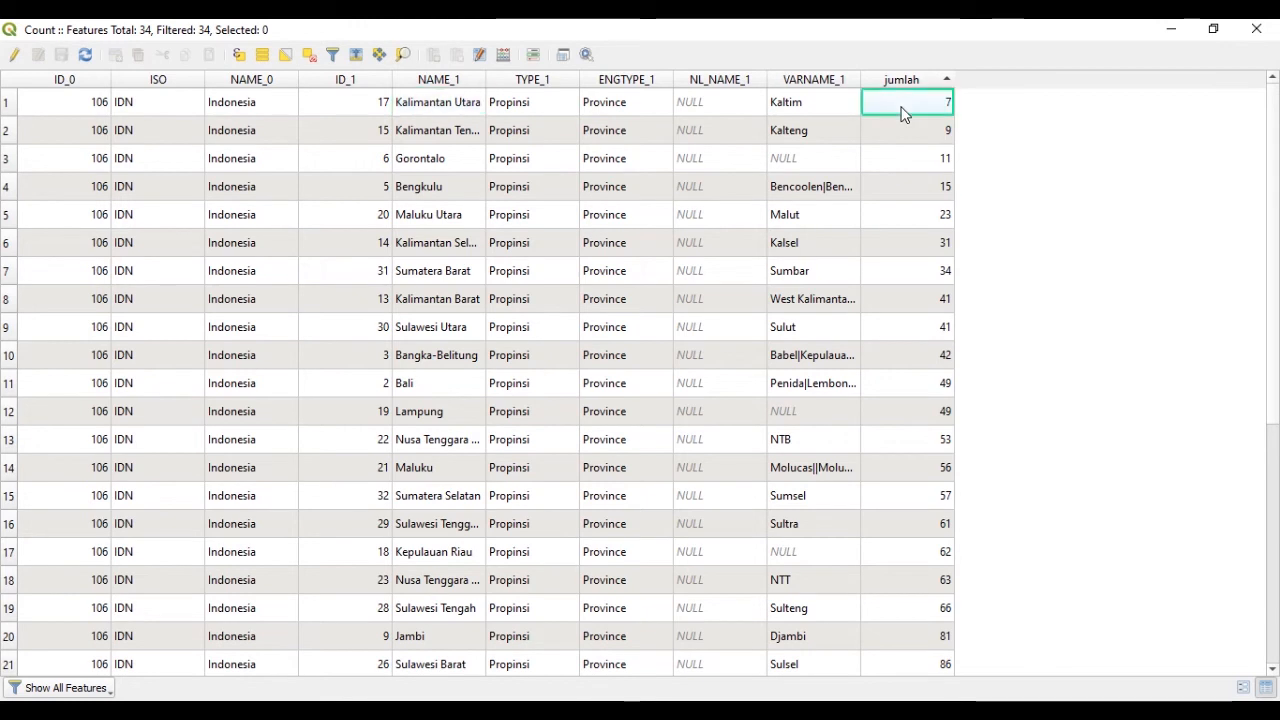
left_click(950, 79)
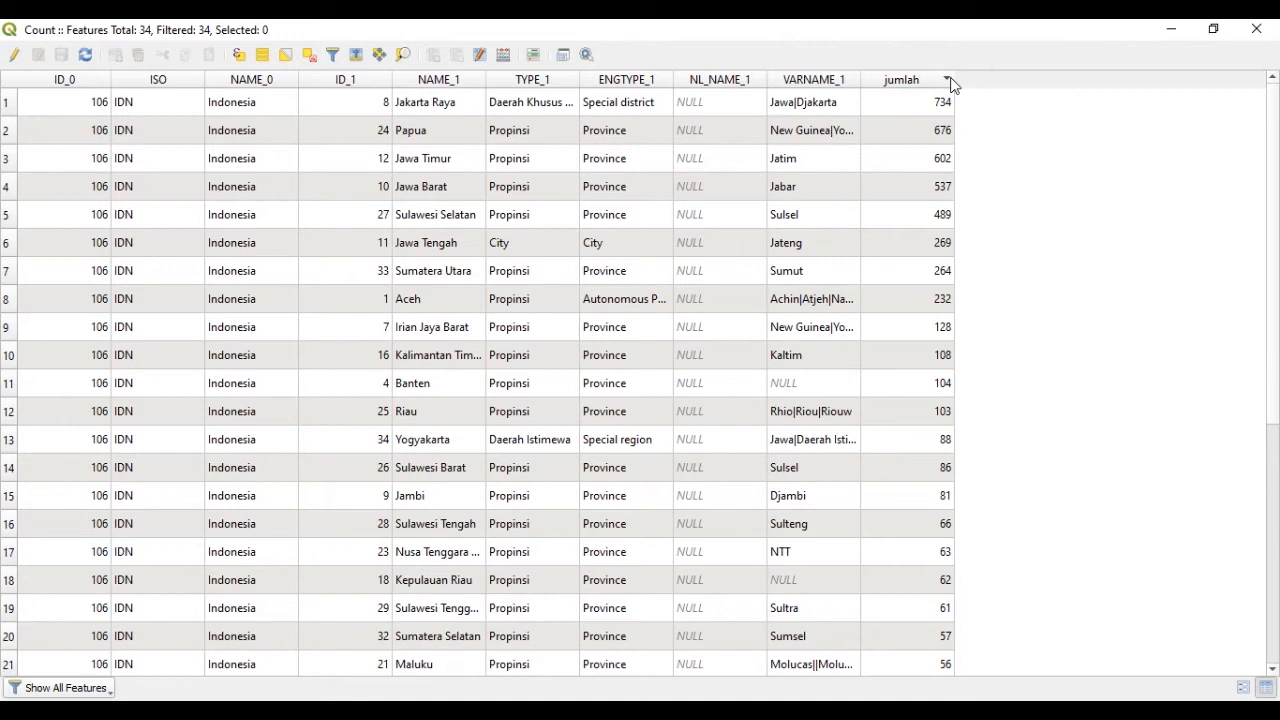
left_click(1253, 28)
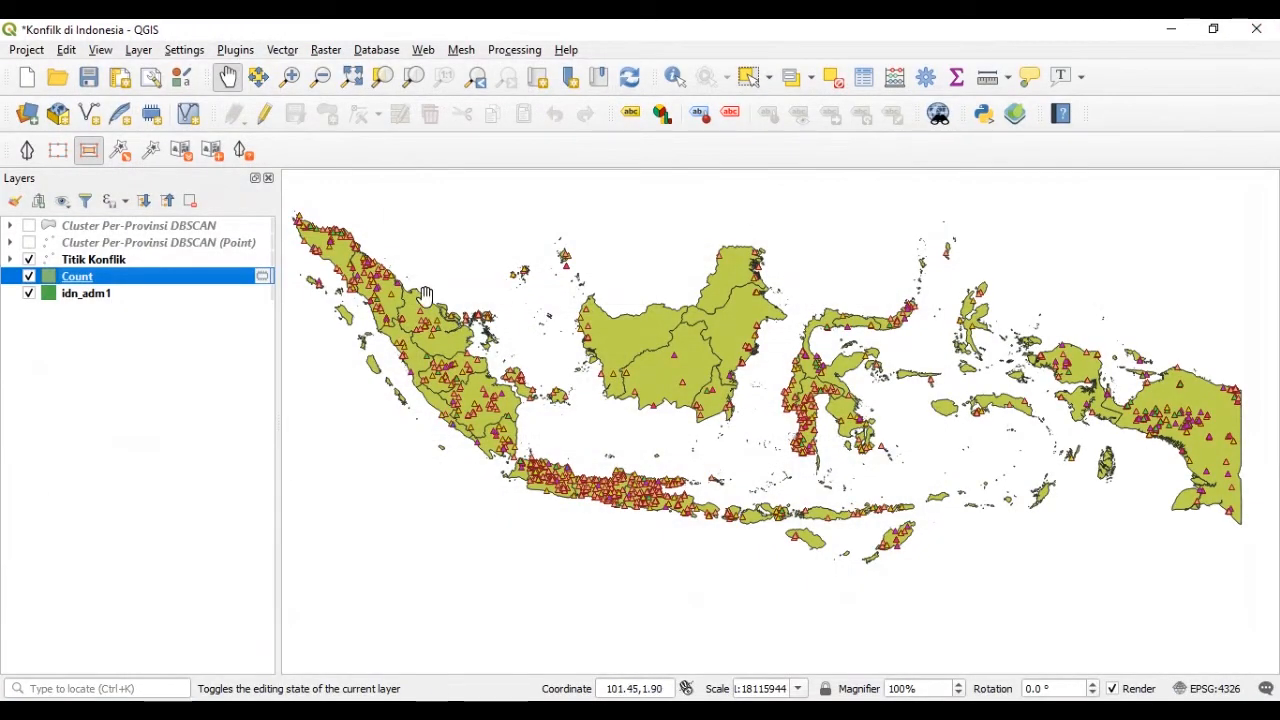
Step: Switch the Count layer's symbology to Graduated, using jumlah as the value
right_click(77, 284)
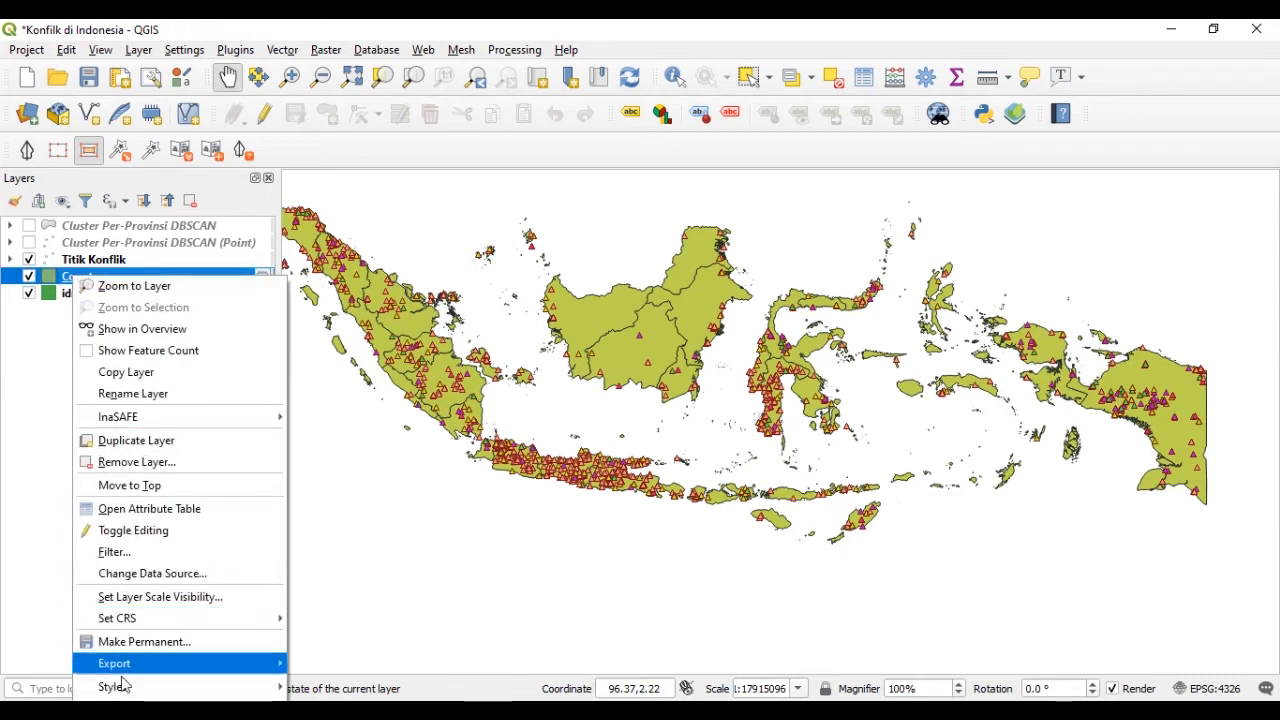
mouse_move(120, 686)
left_click(170, 704)
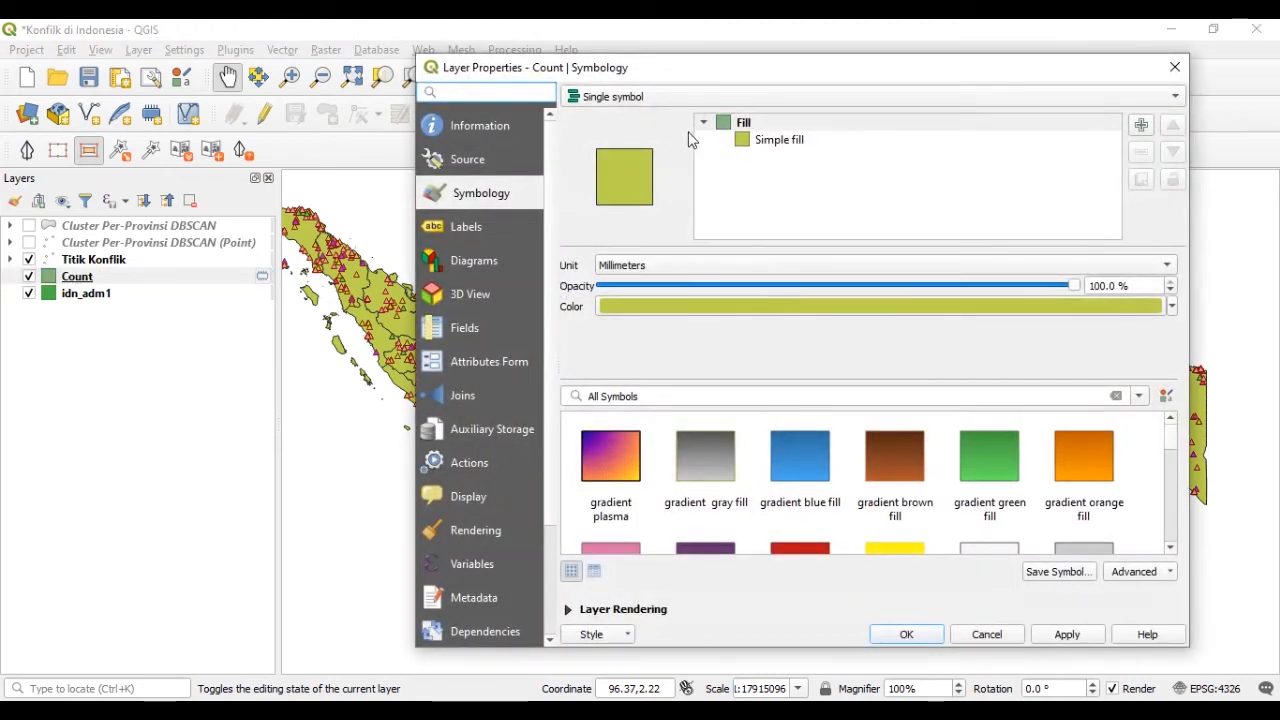
left_click(729, 96)
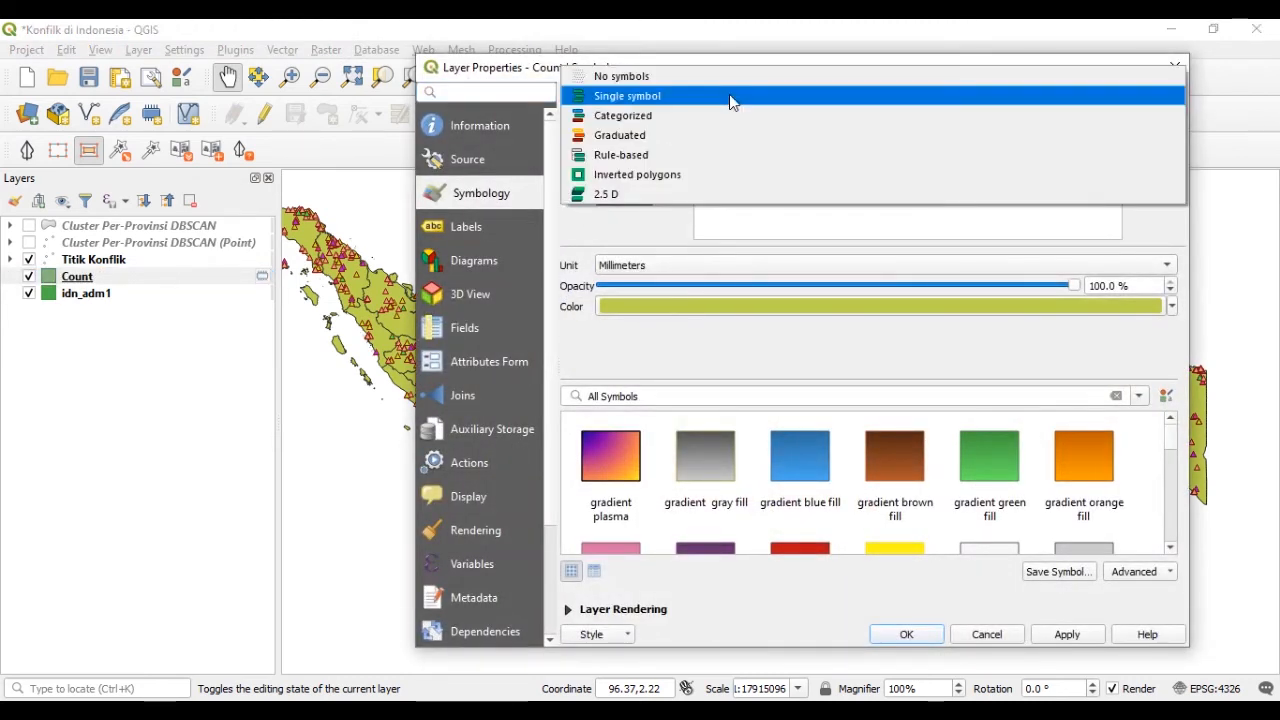
left_click(689, 136)
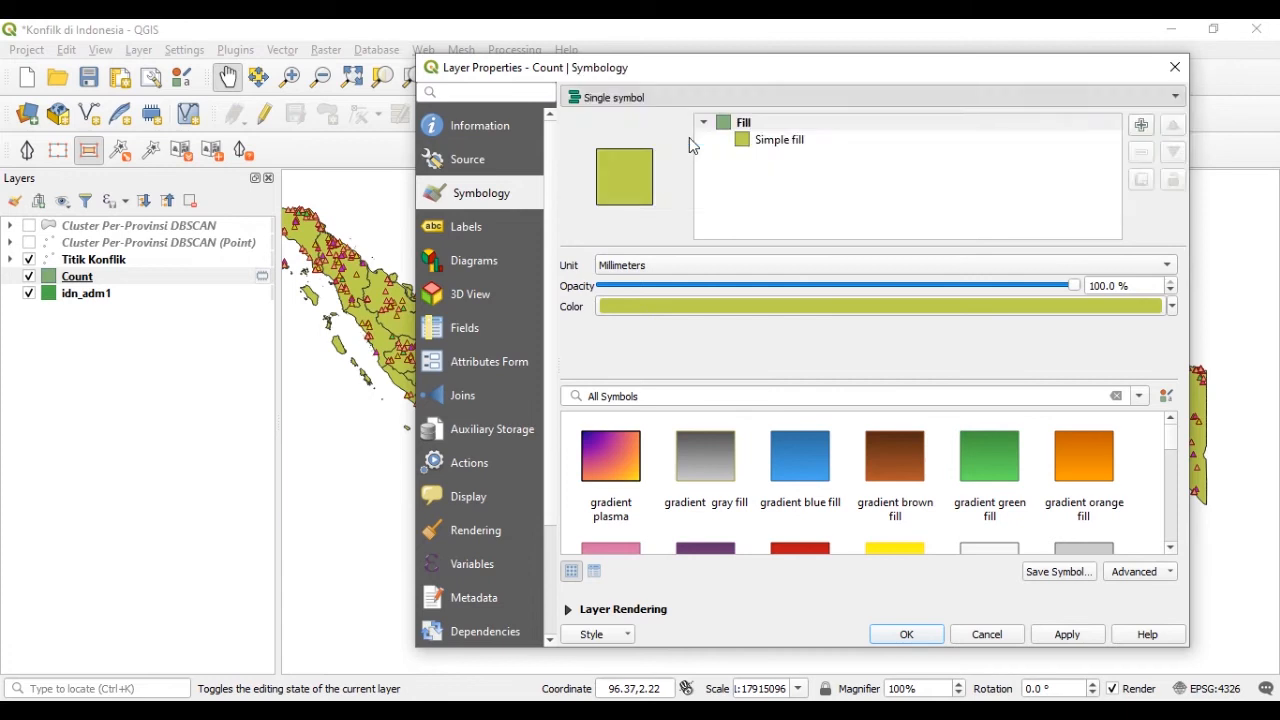
left_click(1147, 124)
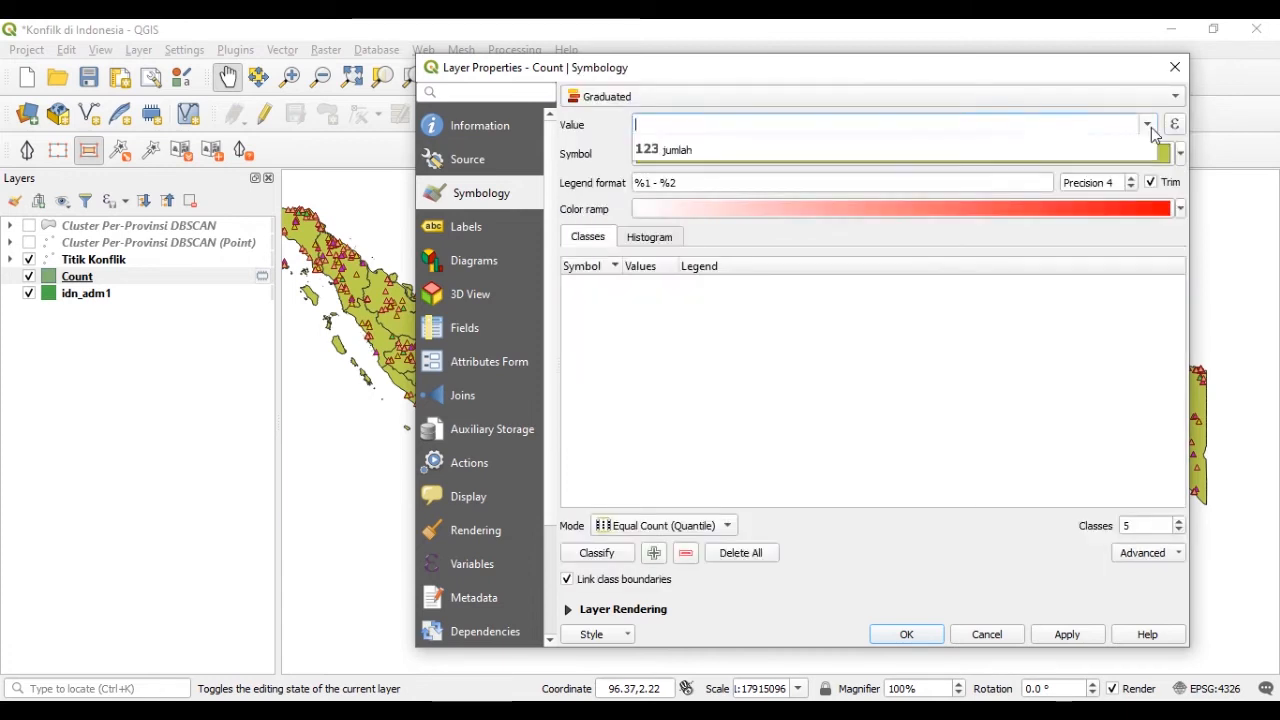
left_click(1007, 185)
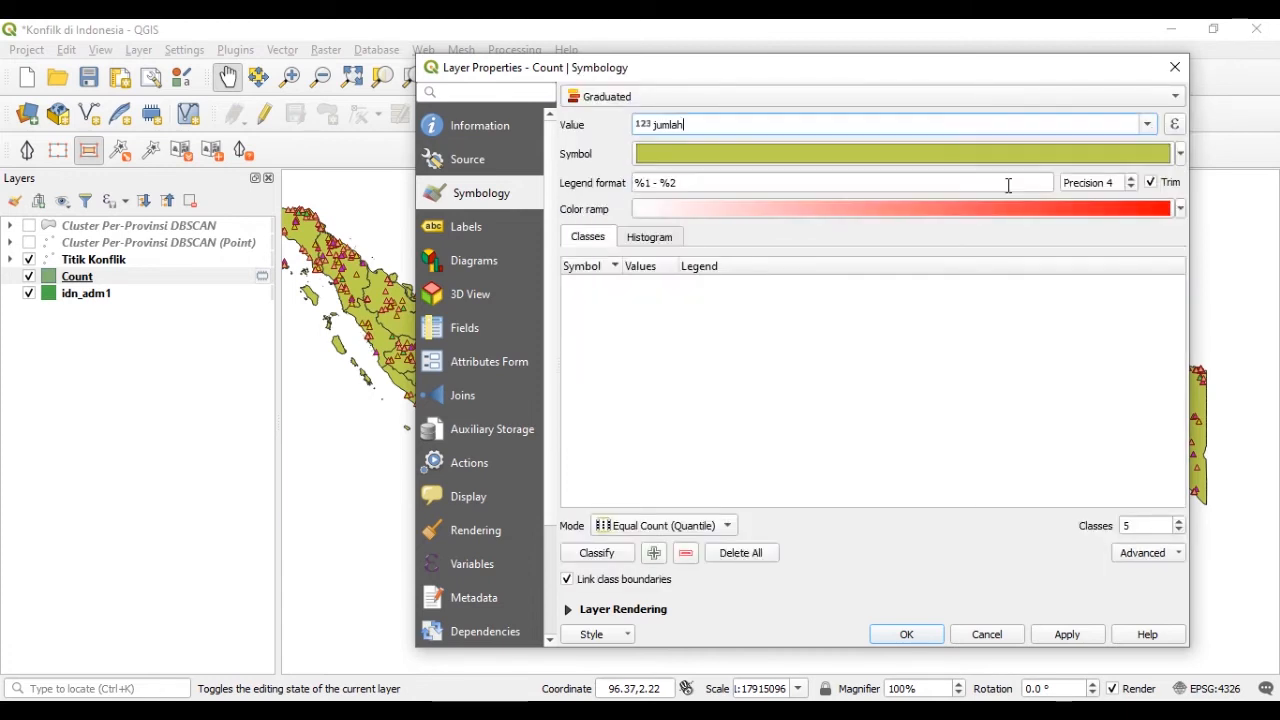
Step: Classify the Count layer into five Equal Count (Quantile) classes with the Greens color ramp, and apply the style
left_click(1181, 209)
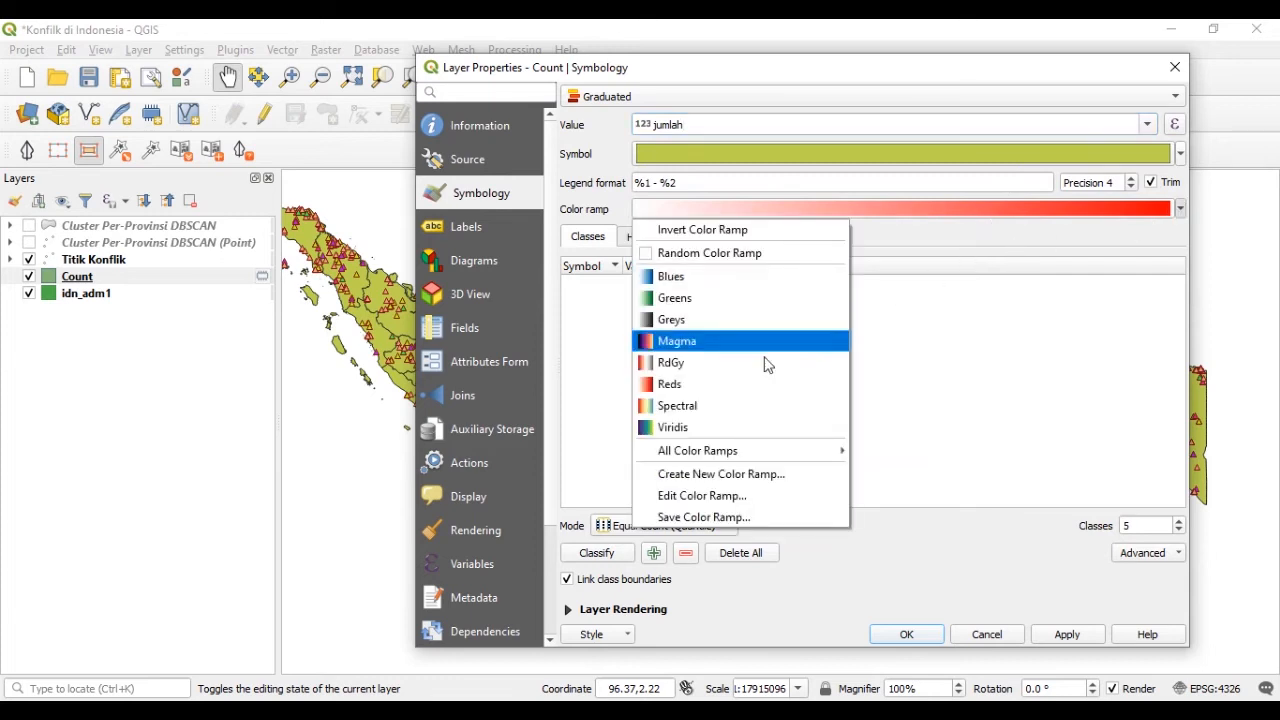
left_click(680, 297)
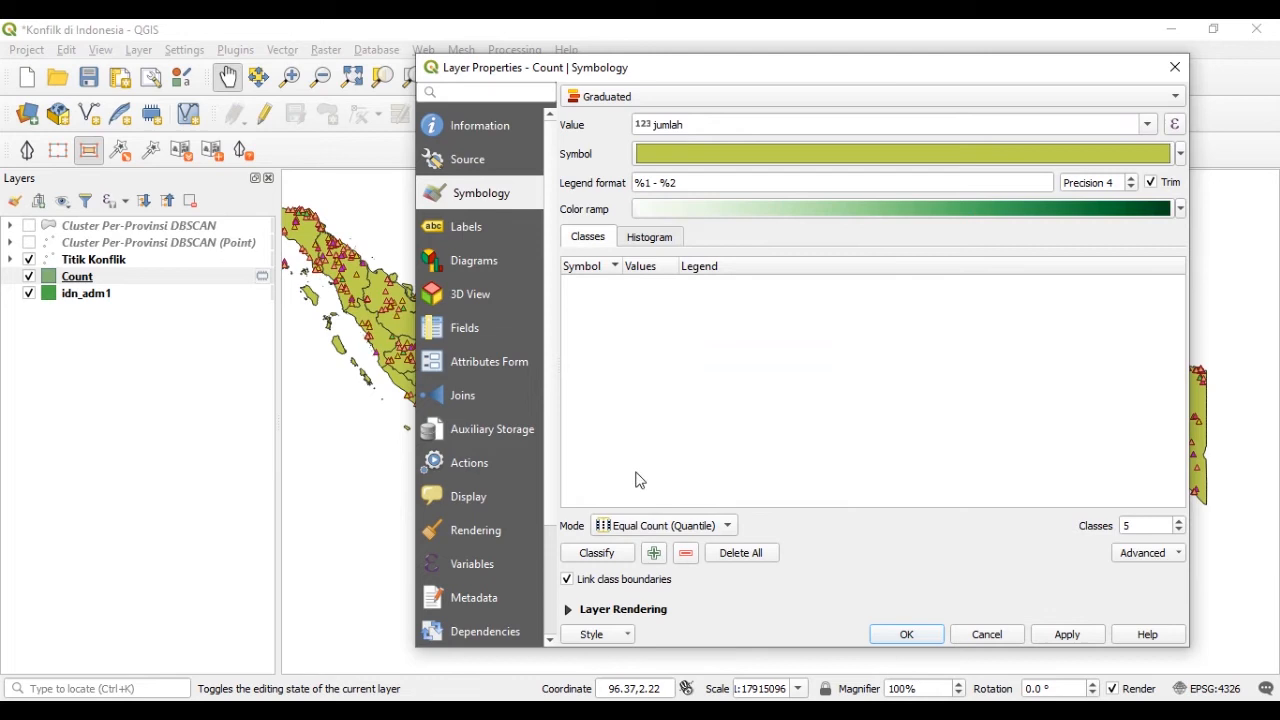
left_click(588, 556)
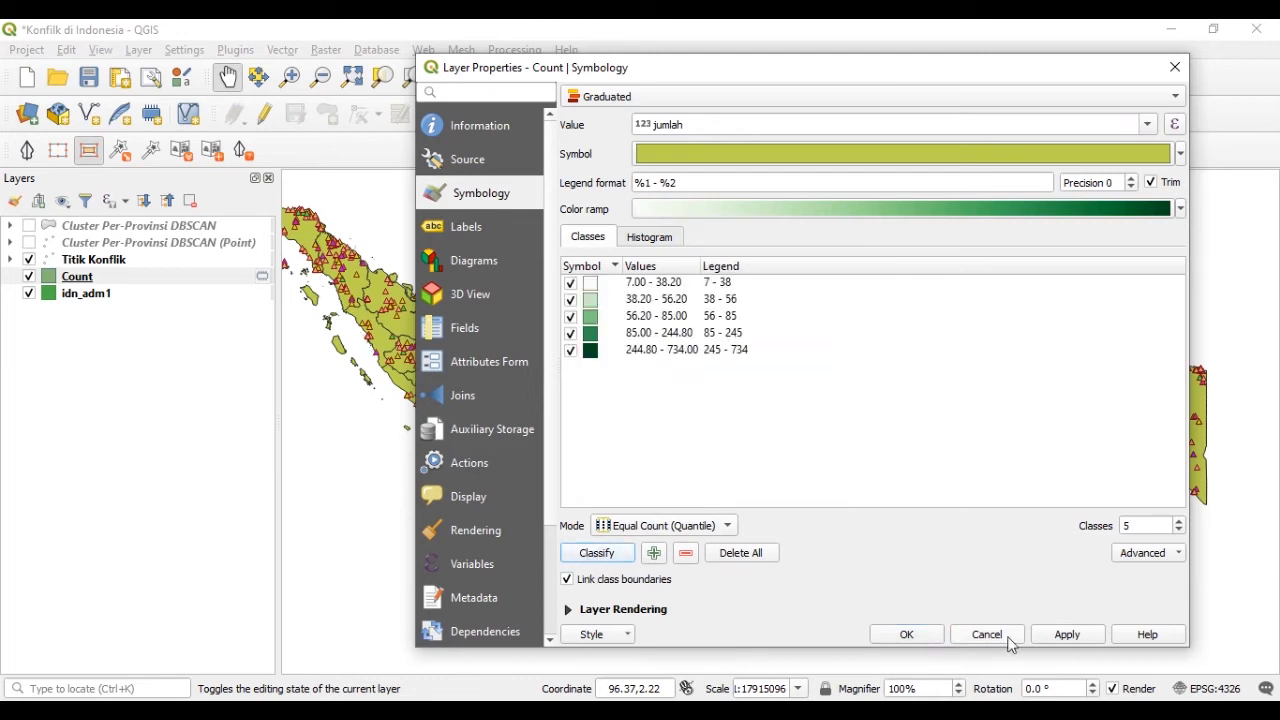
left_click(1059, 643)
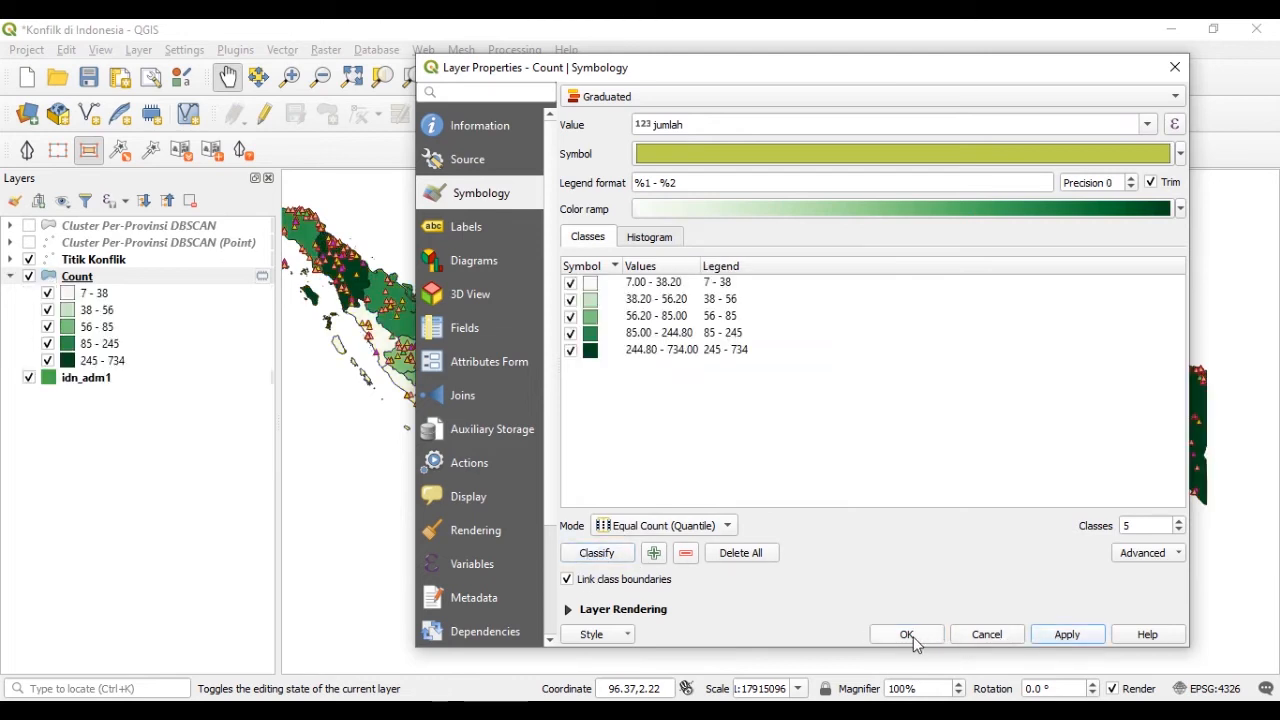
left_click(906, 635)
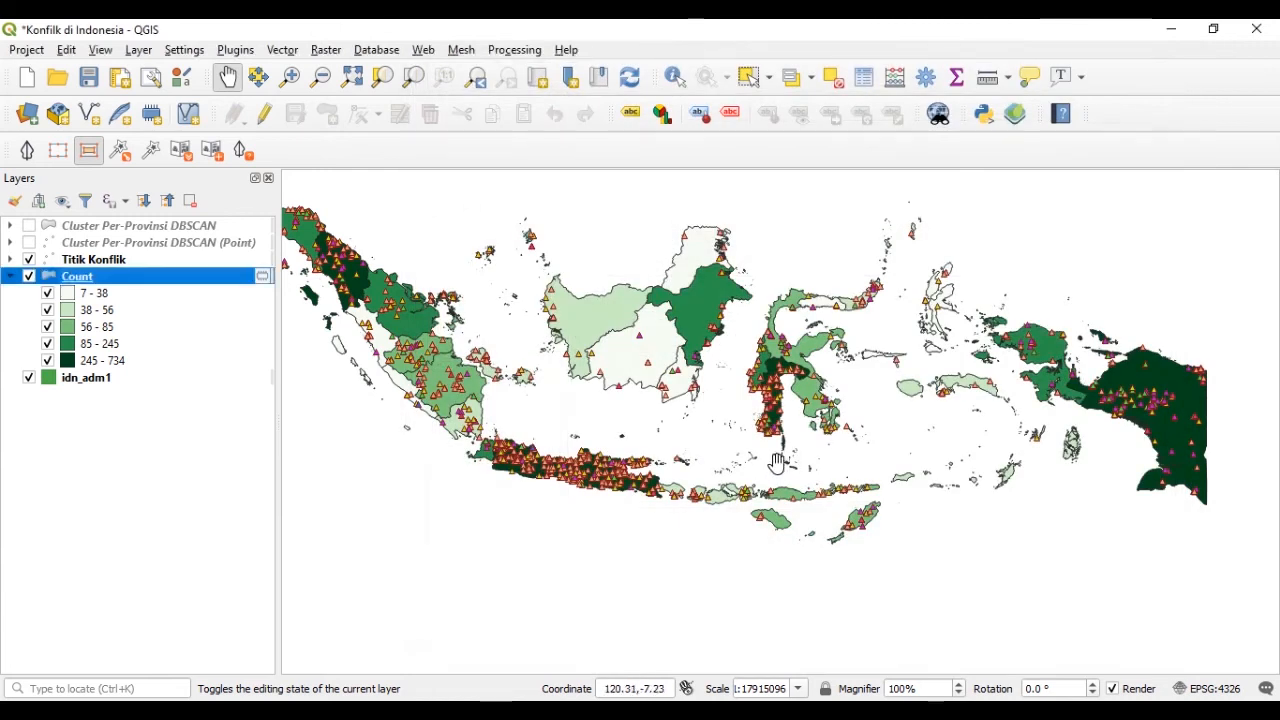
Step: Examine the shaded provinces on the map against the Count layer's class ranges
left_click_drag(926, 463, 951, 469)
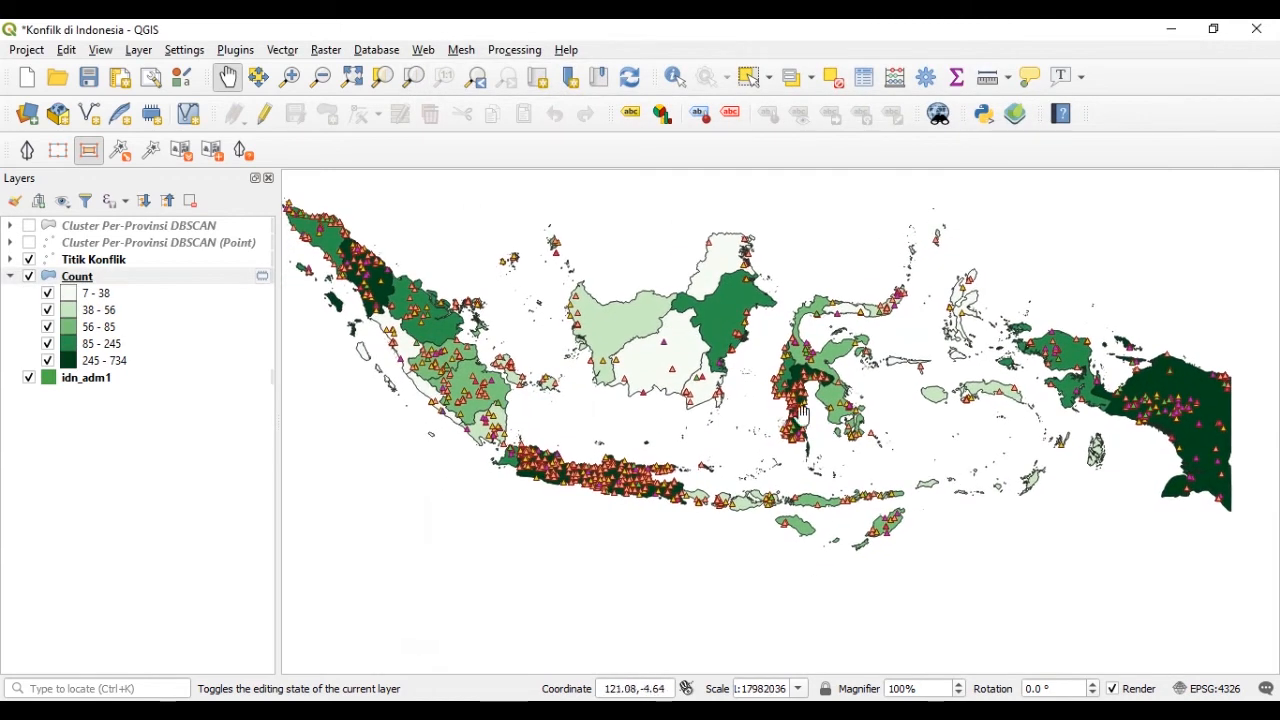
left_click(135, 368)
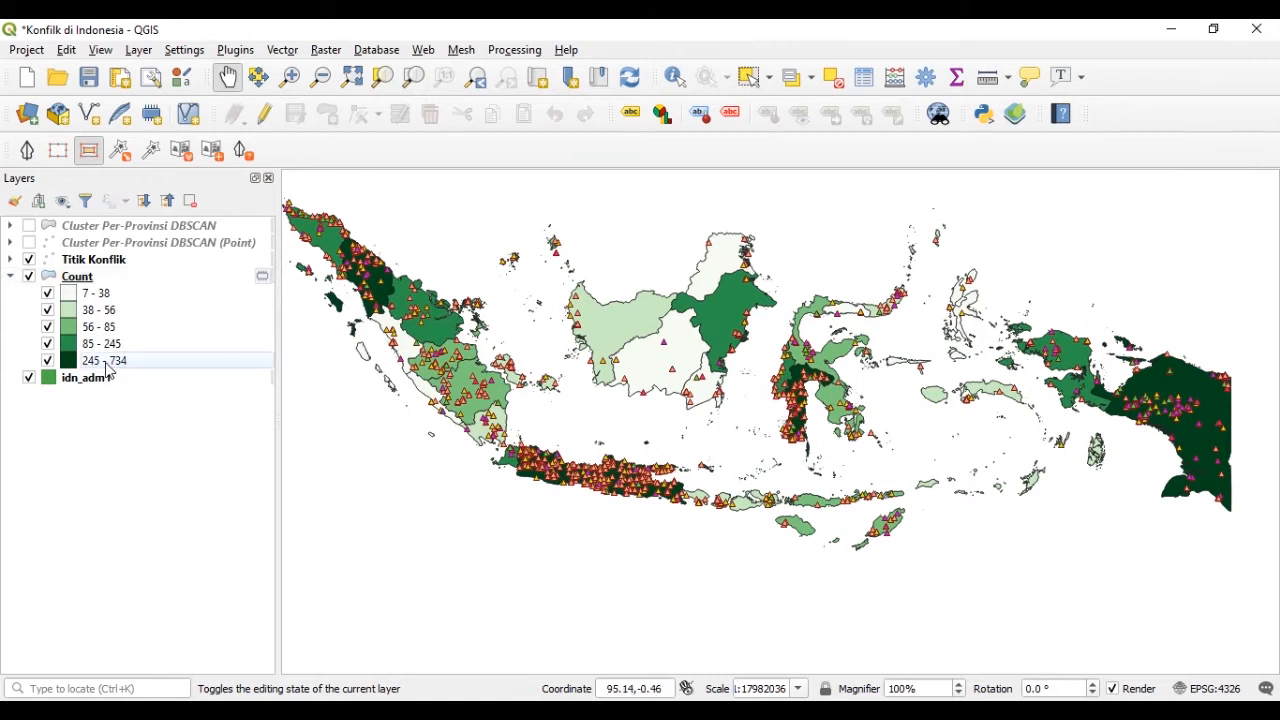
left_click(120, 344)
left_click(118, 328)
left_click(116, 318)
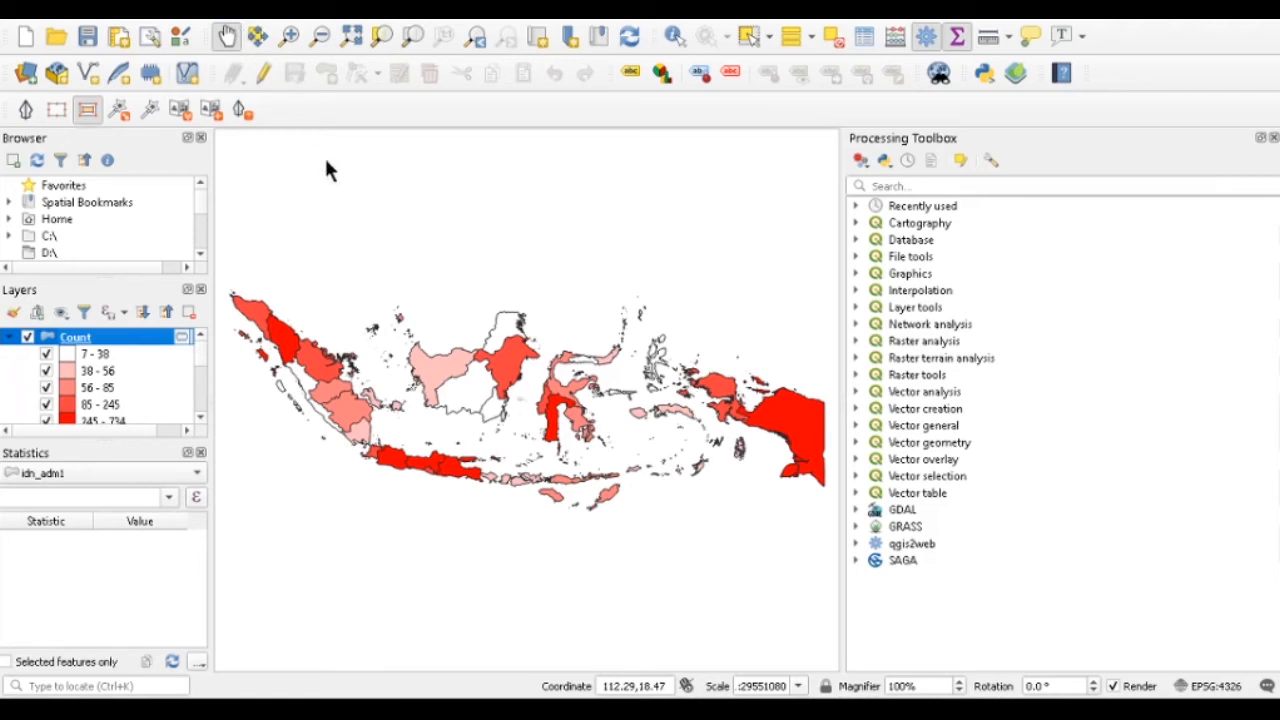
left_click(382, 285)
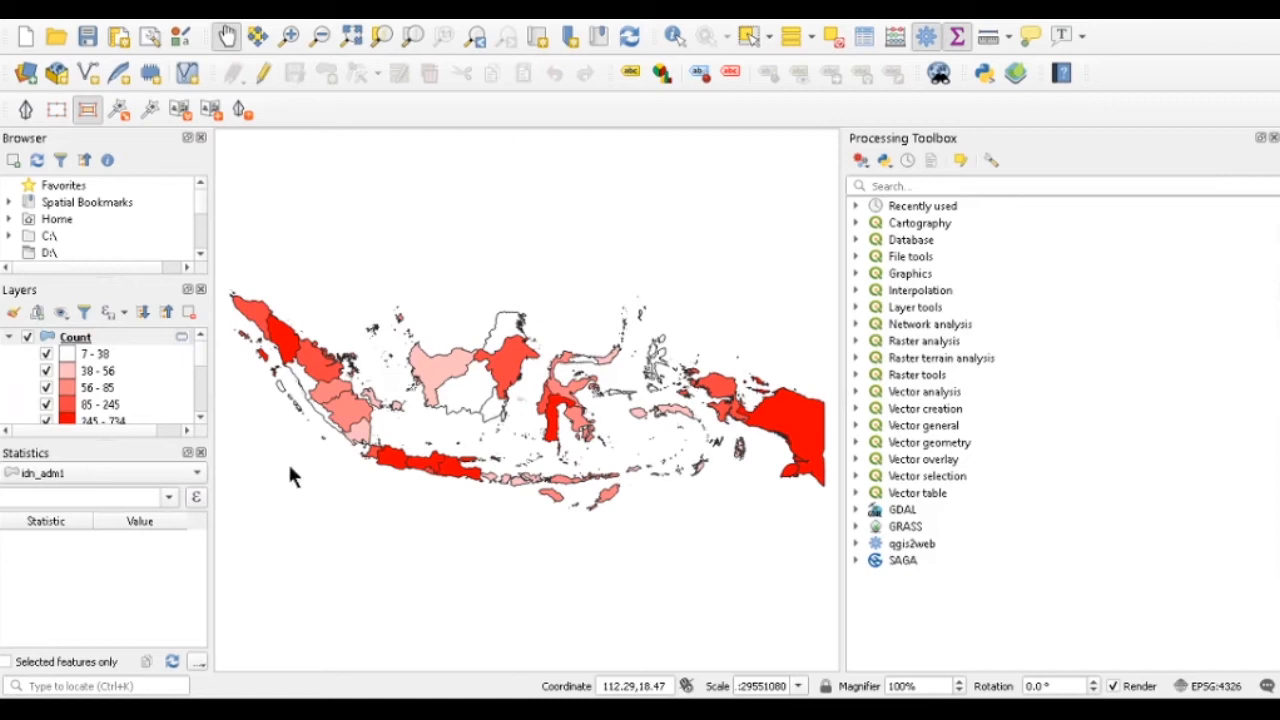
Step: Open the DBSCAN clustering tool from the vector analysis algorithms
left_click(935, 562)
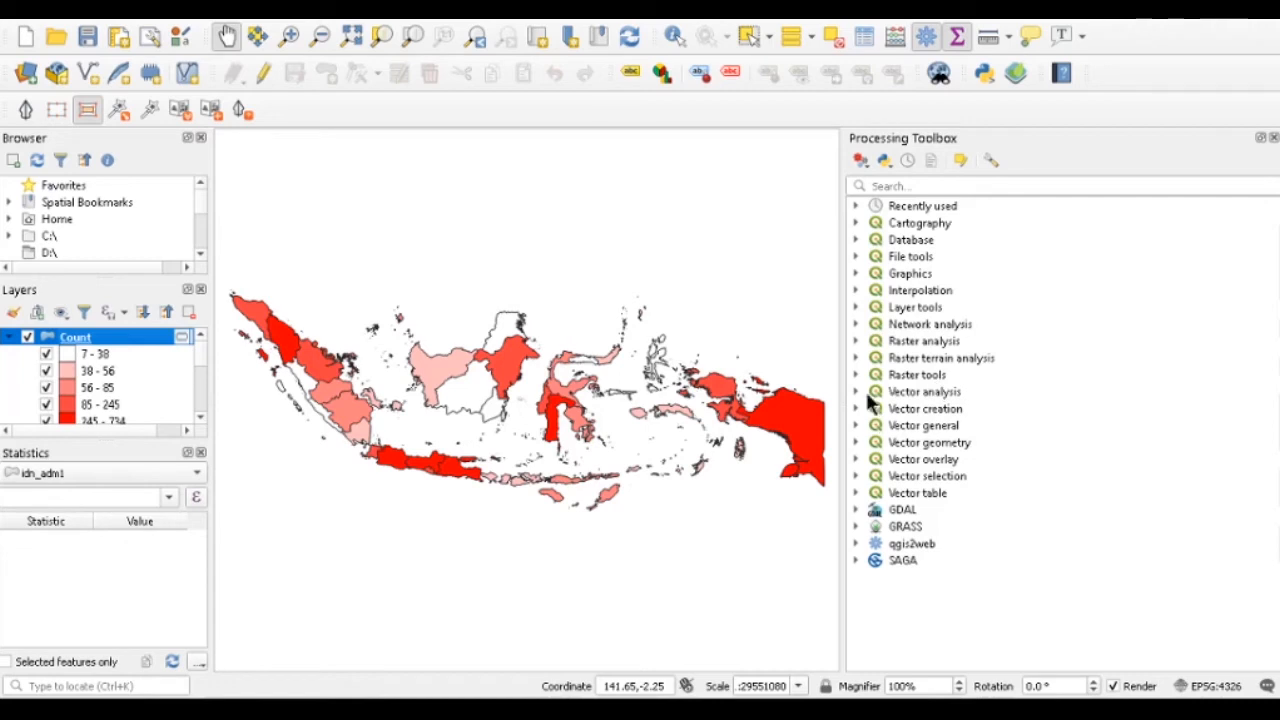
left_click(855, 392)
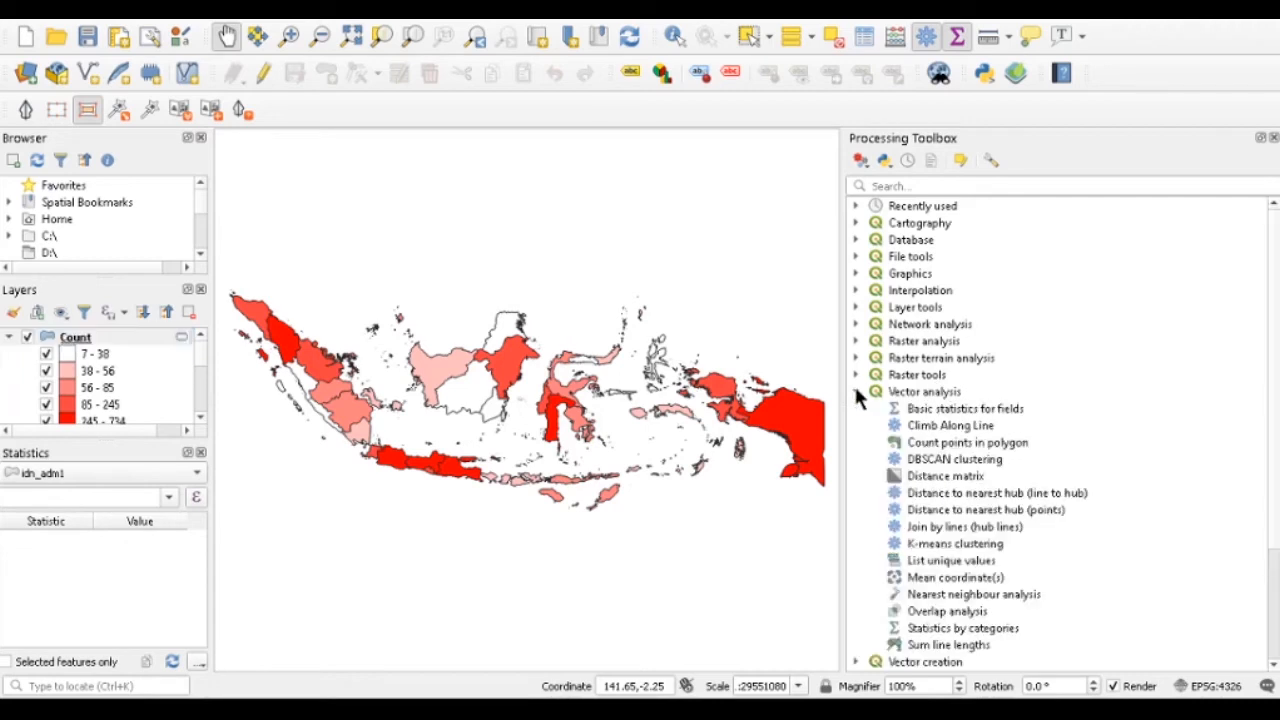
double_click(968, 461)
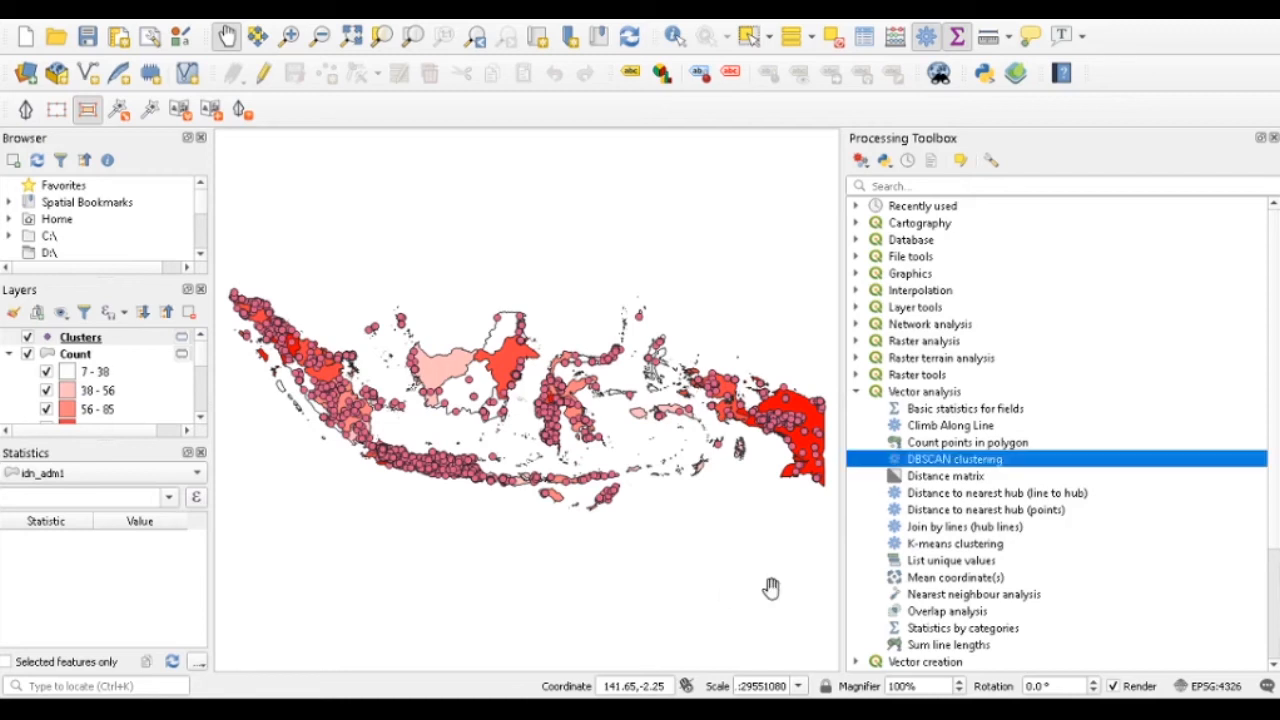
Step: Select the Clusters layer and examine its points across western Indonesia, looking closely at northern Sumatra
left_click(104, 338)
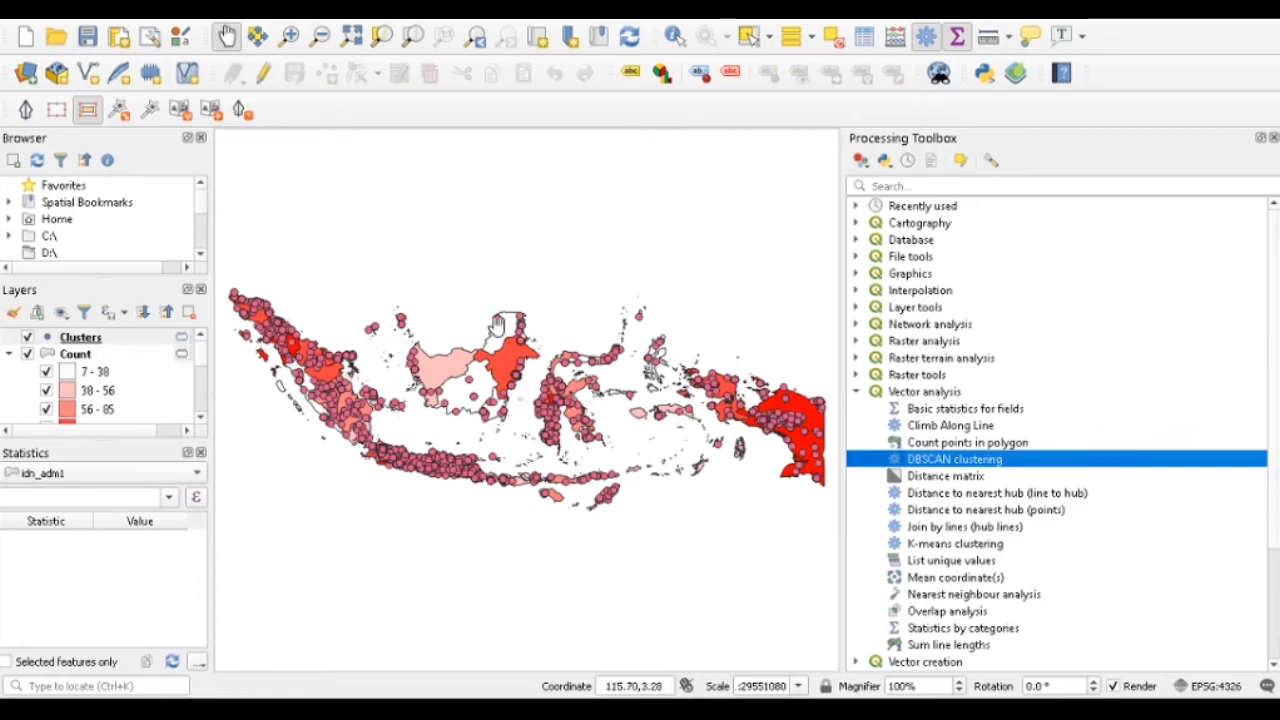
left_click(129, 338)
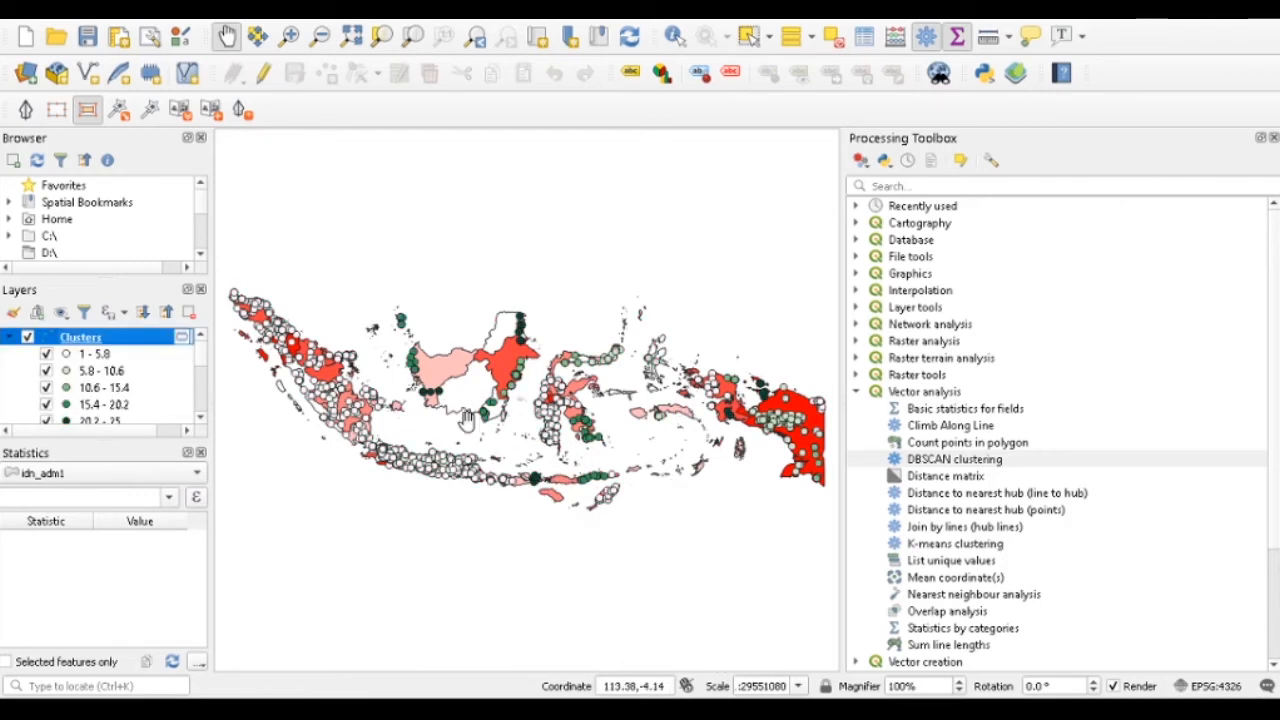
left_click_drag(460, 422, 540, 430)
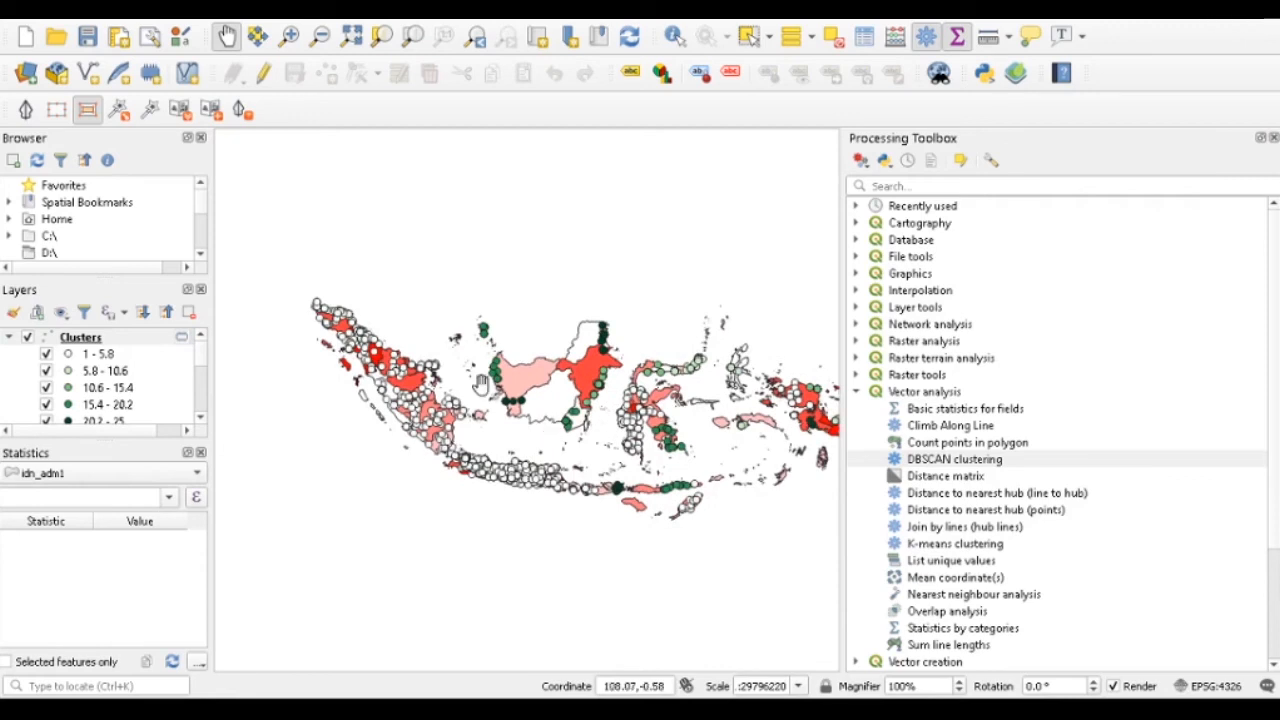
scroll(481, 383, "up", 1)
scroll(431, 380, "up", 1)
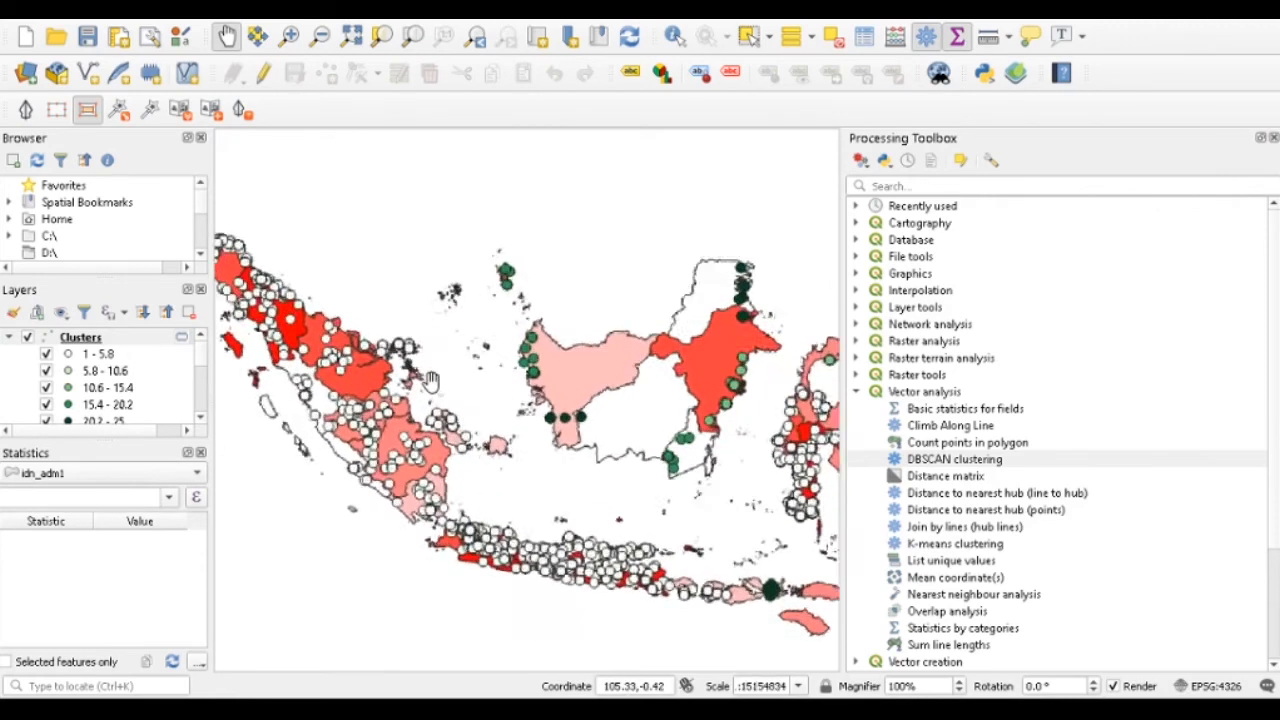
left_click_drag(358, 403, 510, 428)
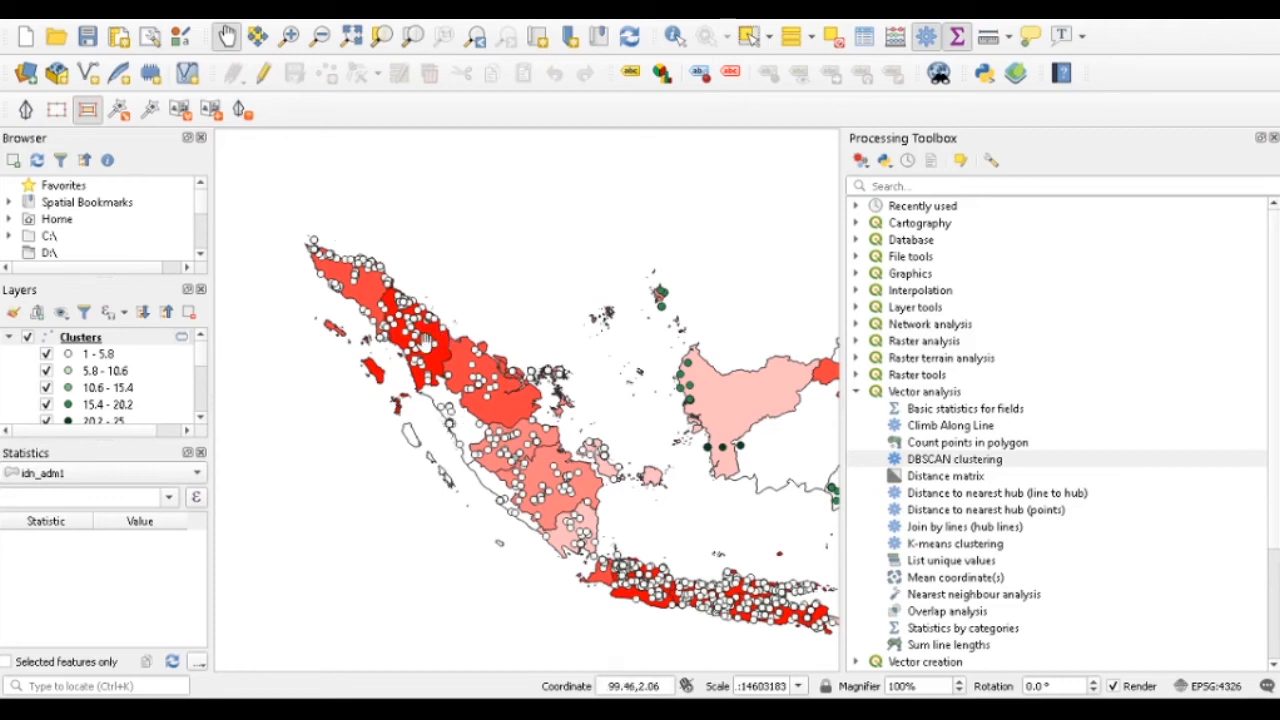
scroll(430, 345, "up", 2)
scroll(442, 357, "up", 4)
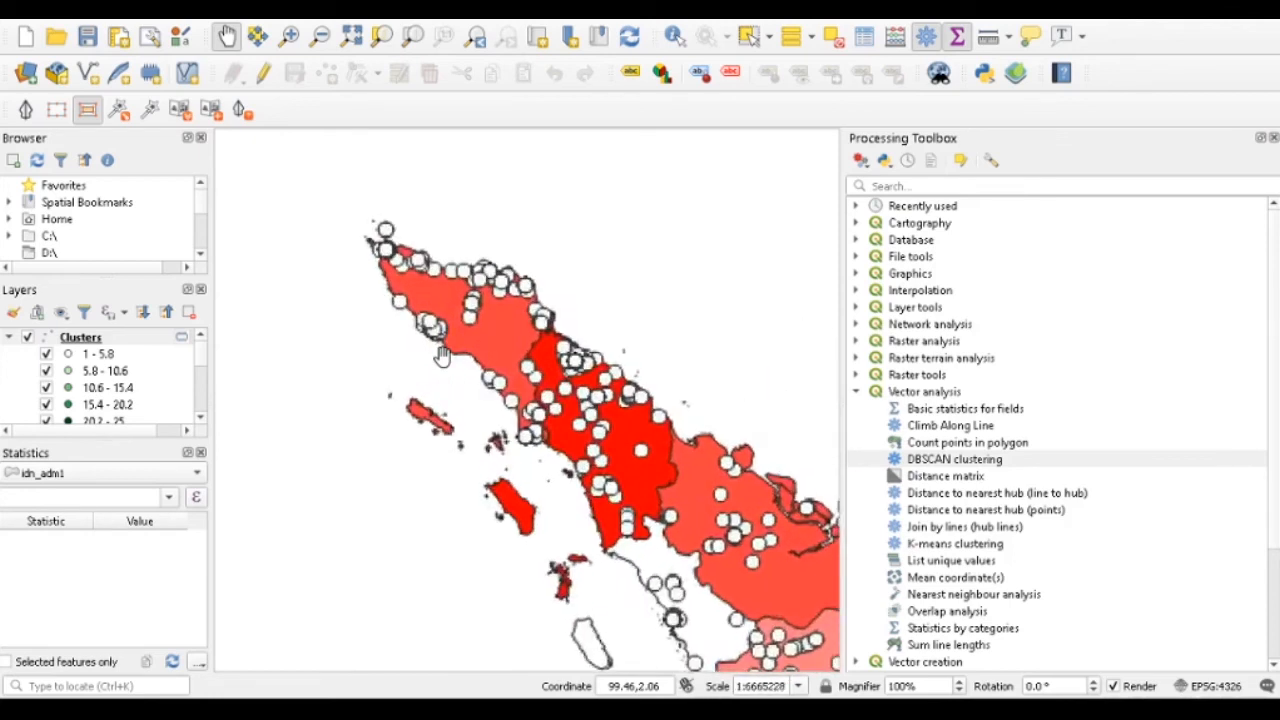
left_click_drag(641, 420, 481, 405)
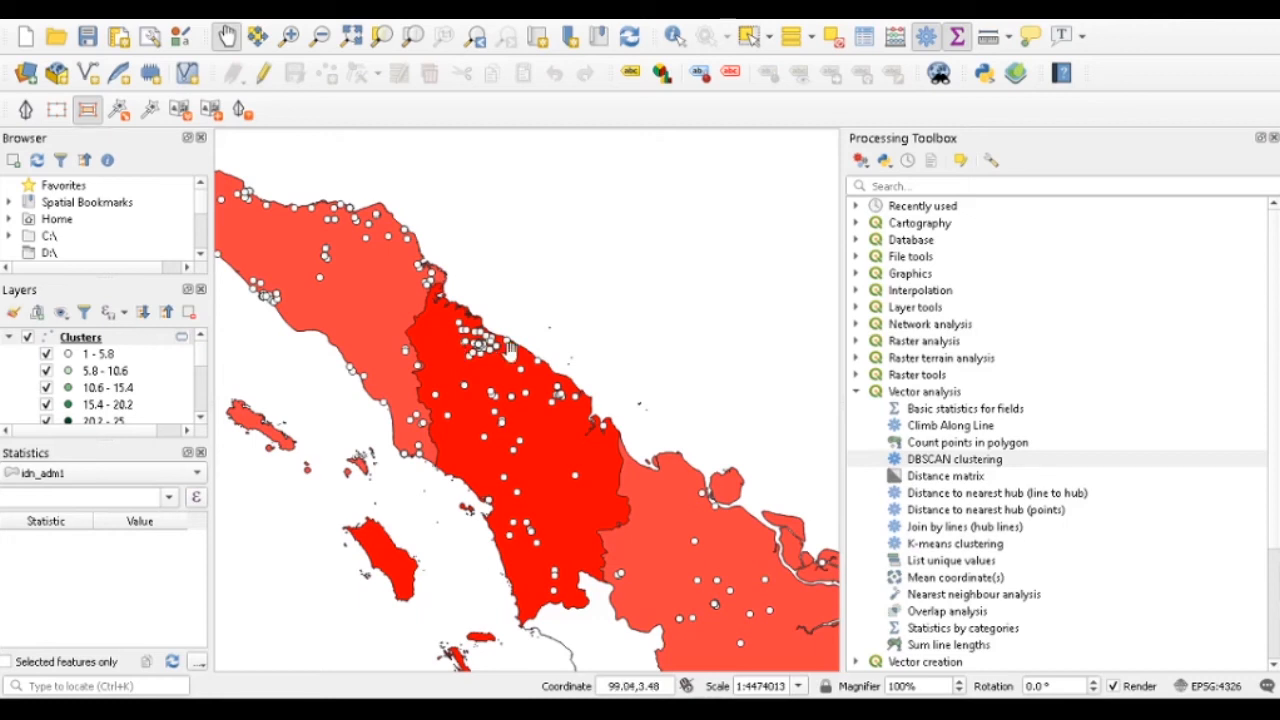
Step: Examine the cluster points in southwestern Kalimantan and compare their color with the Clusters layer's class ranges
scroll(510, 350, "down", 5)
left_click_drag(692, 443, 450, 305)
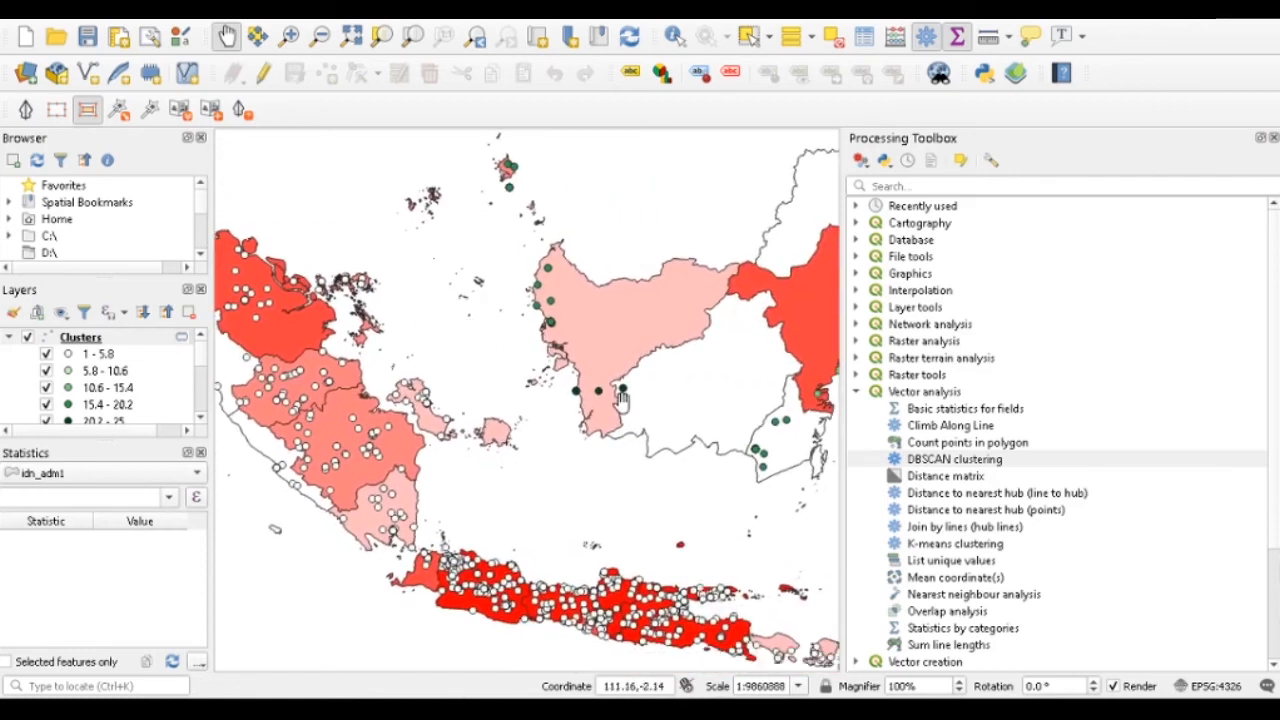
scroll(621, 400, "up", 4)
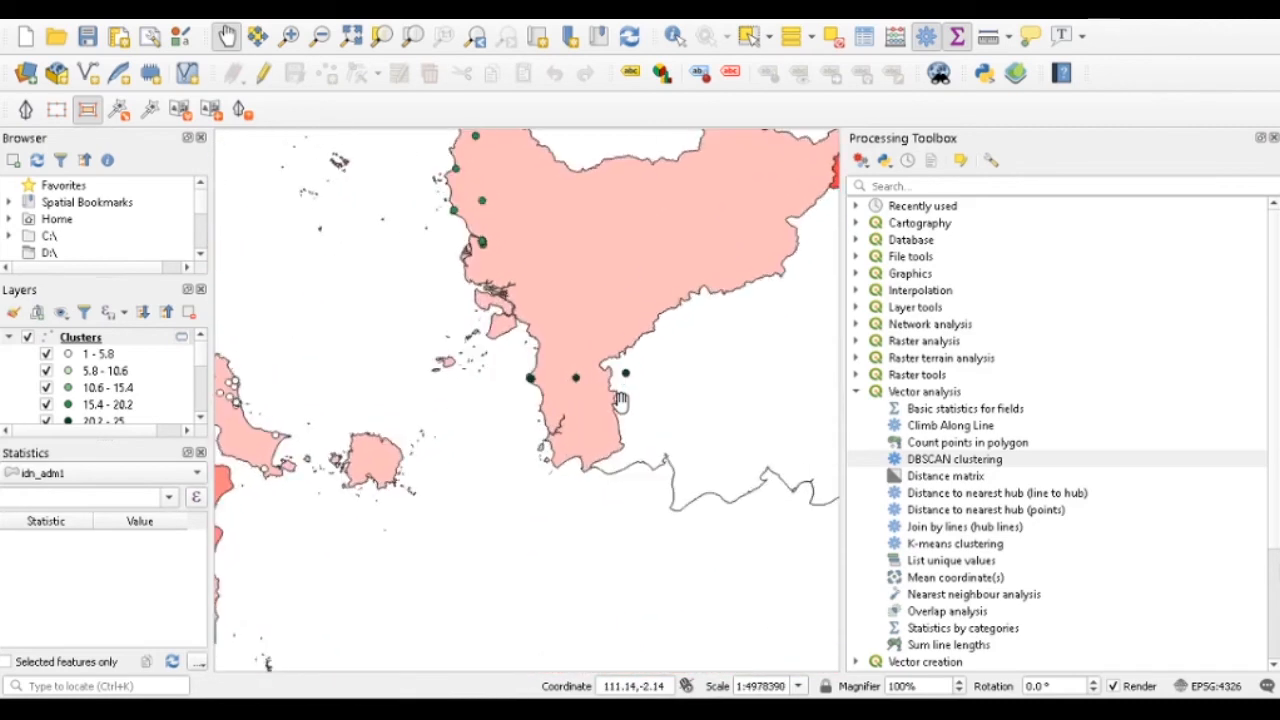
scroll(621, 400, "up", 4)
scroll(621, 400, "up", 1)
left_click_drag(506, 348, 549, 400)
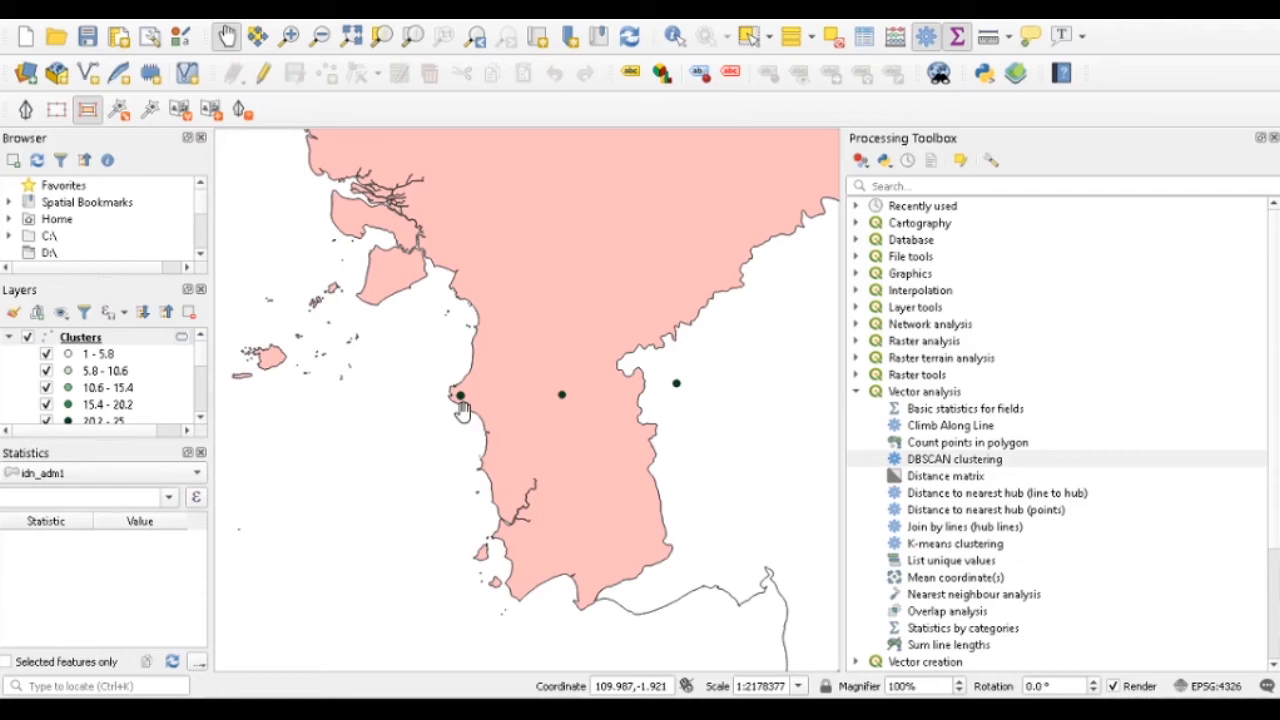
scroll(199, 361, "down", 3)
scroll(198, 365, "up", 3)
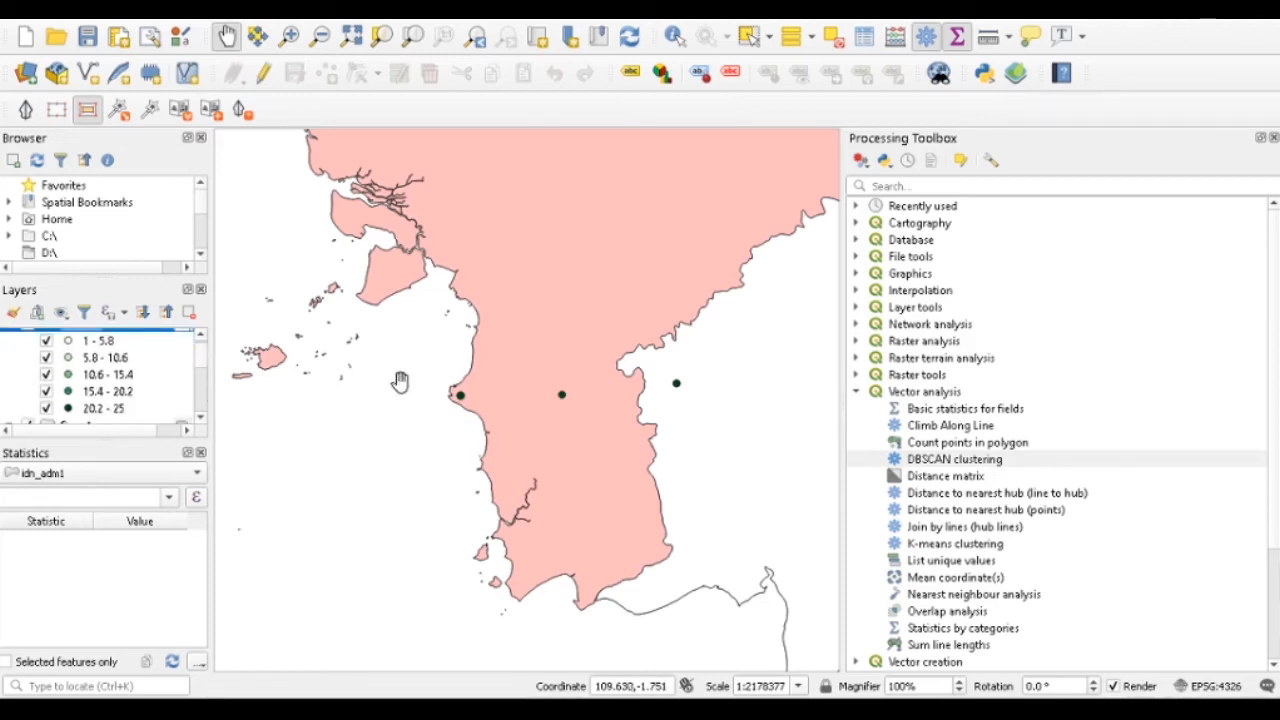
Step: Open the Count points in polygon tool from the vector analysis algorithms
left_click_drag(557, 285, 556, 315)
scroll(556, 315, "down", 5)
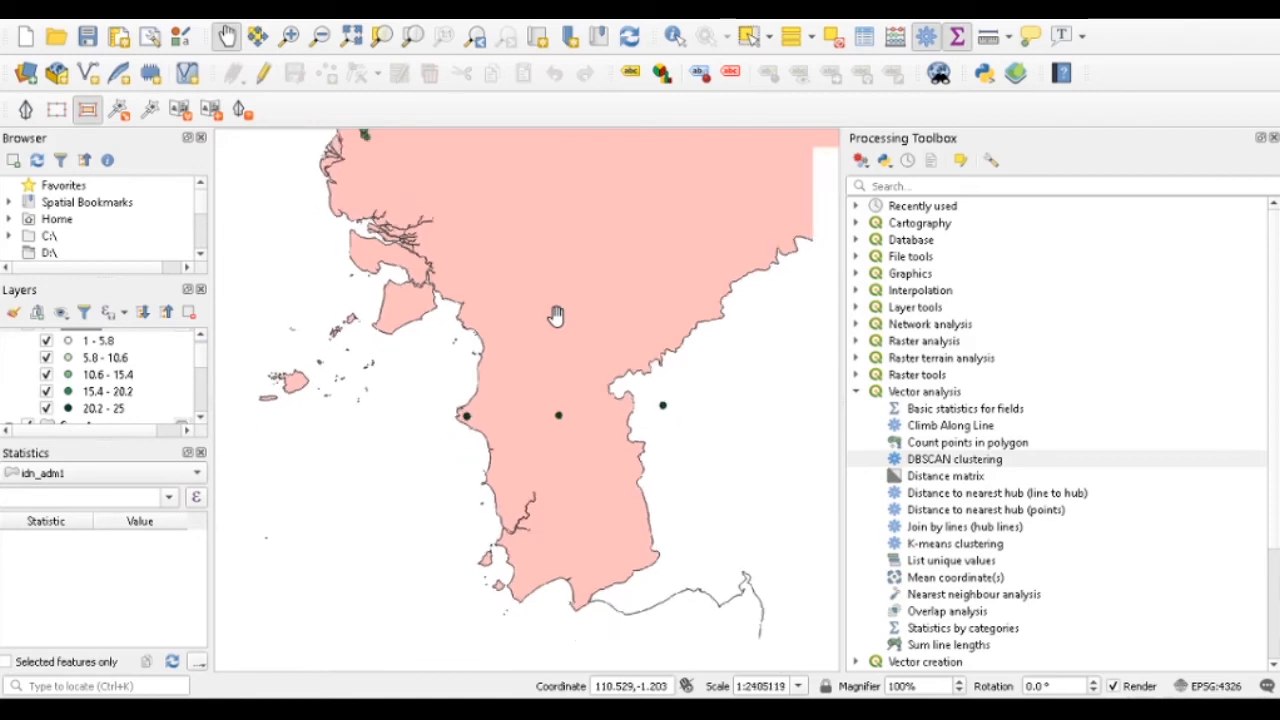
scroll(556, 315, "down", 5)
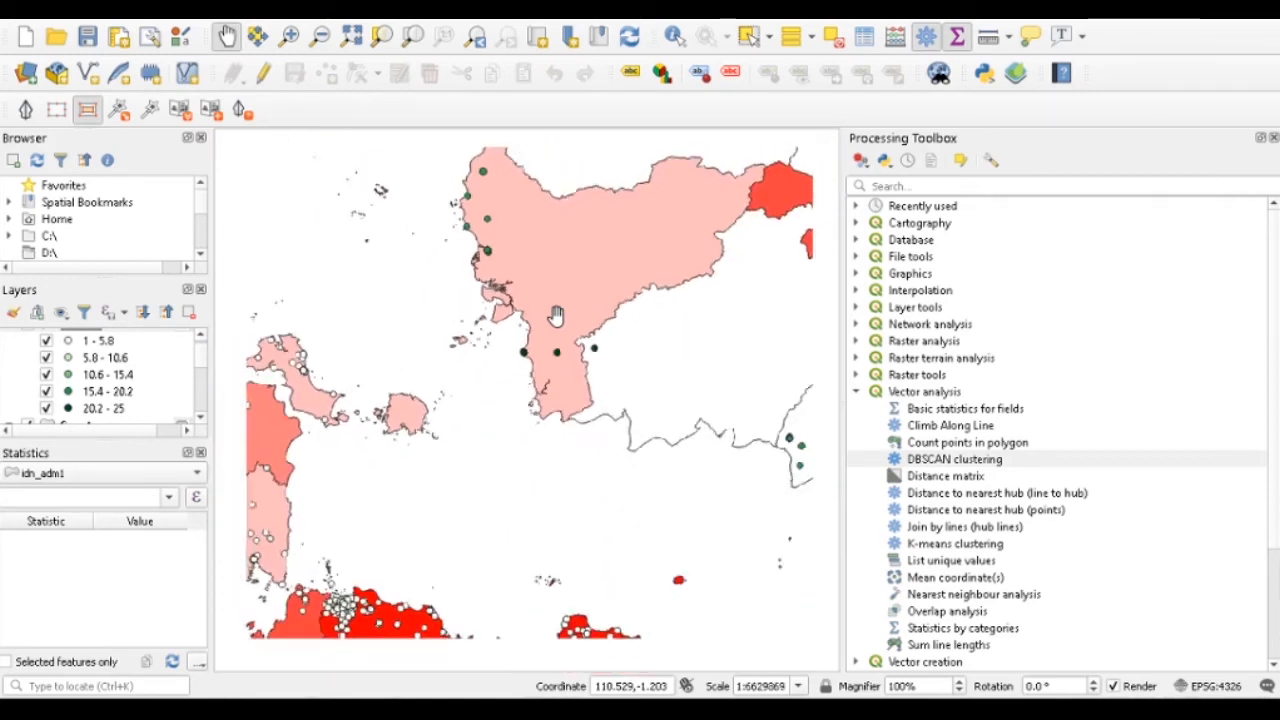
scroll(556, 315, "down", 3)
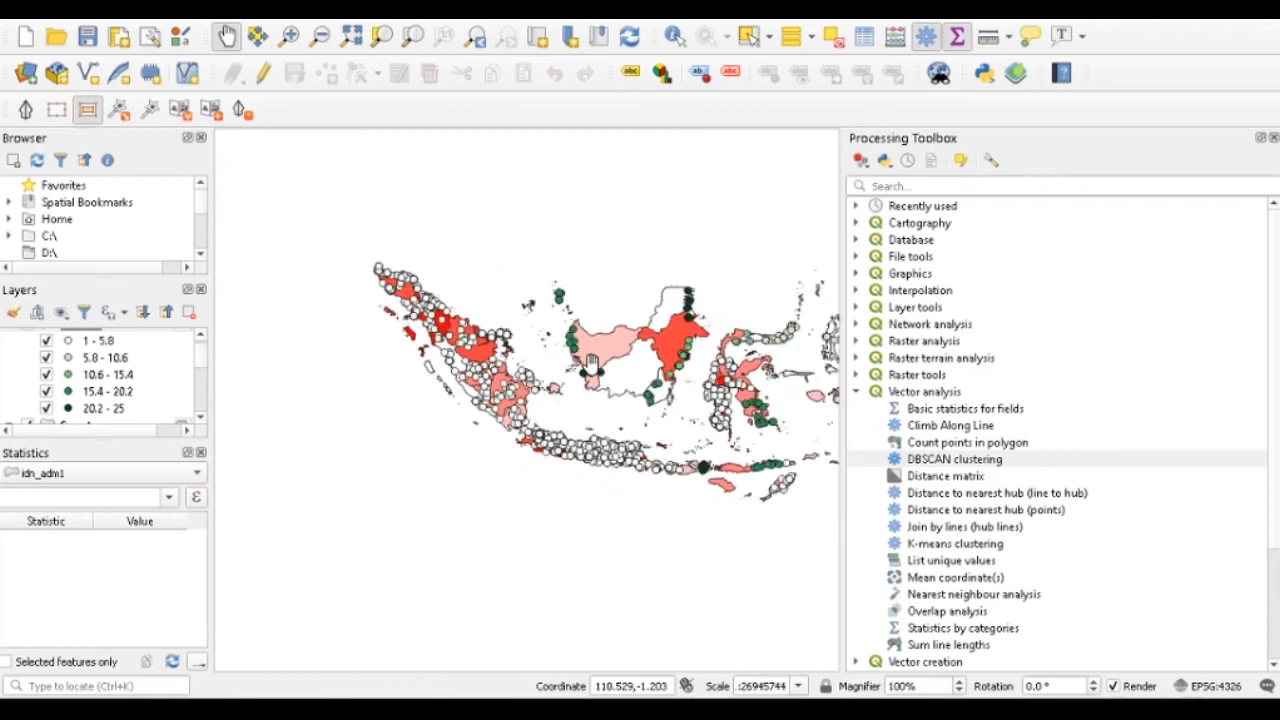
left_click_drag(590, 365, 519, 379)
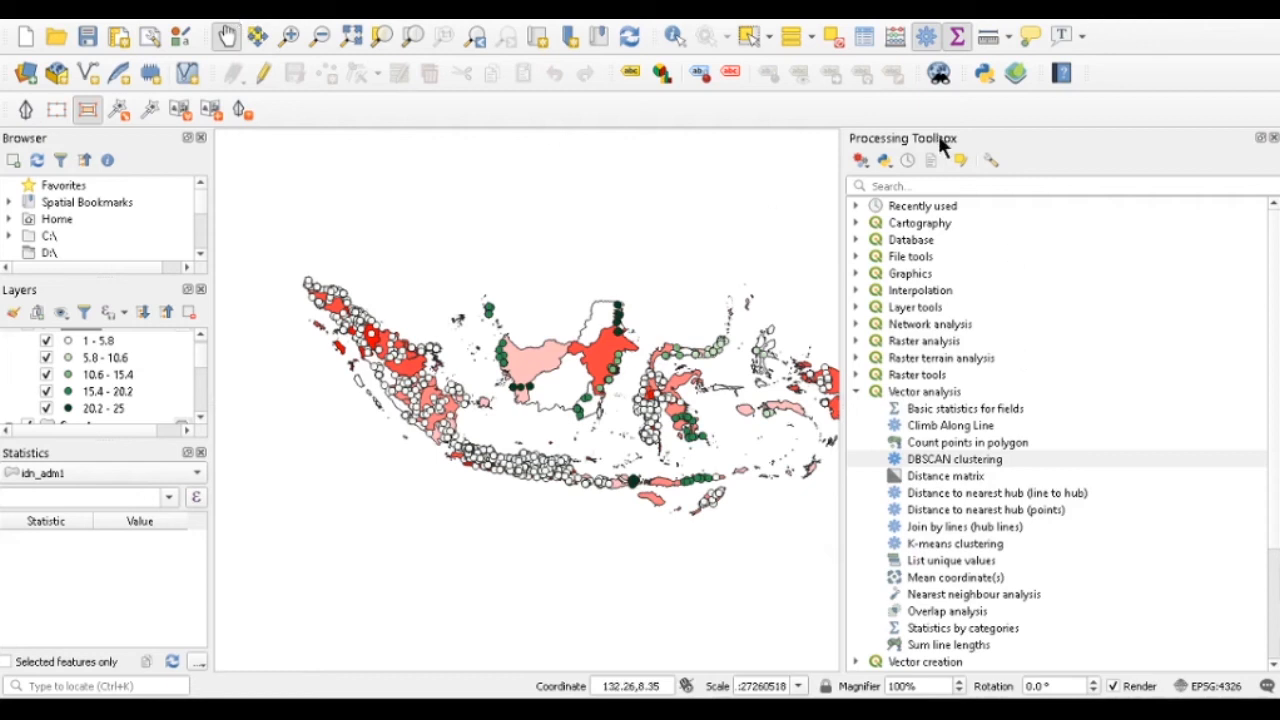
left_click(950, 445)
double_click(948, 447)
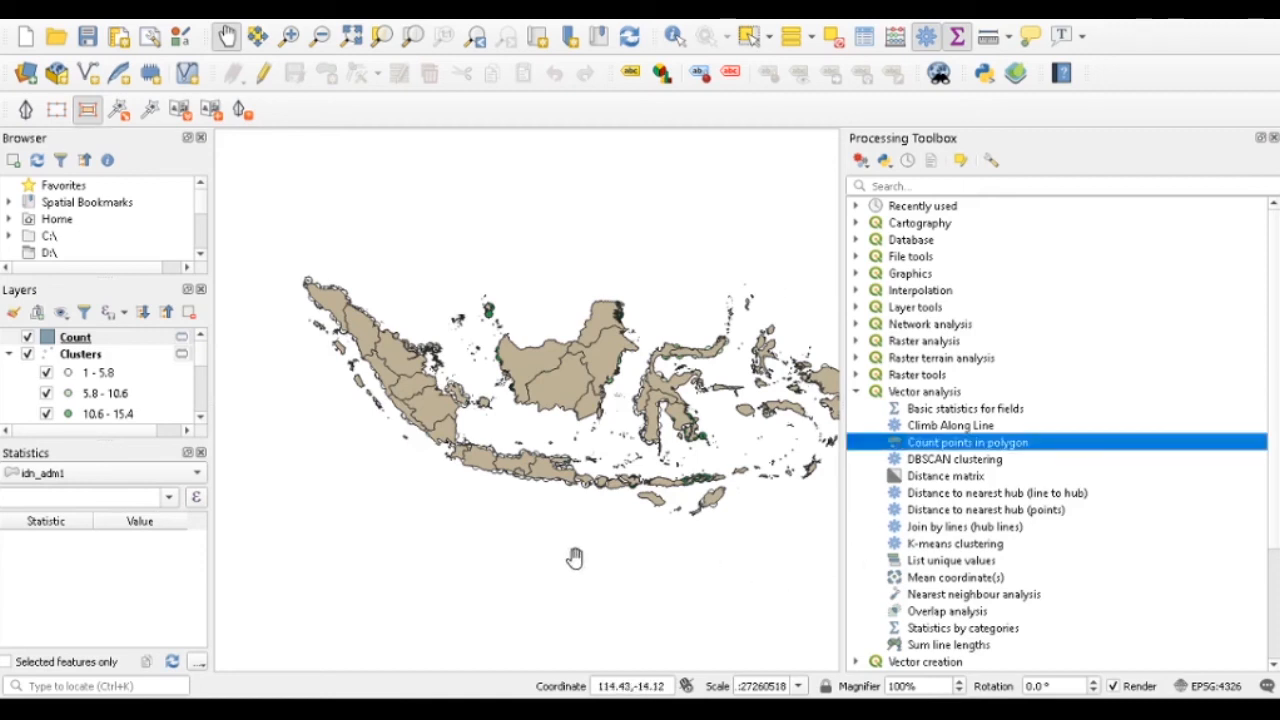
Step: Hide the Clusters layer and select the Count layer
left_click_drag(482, 407, 386, 434)
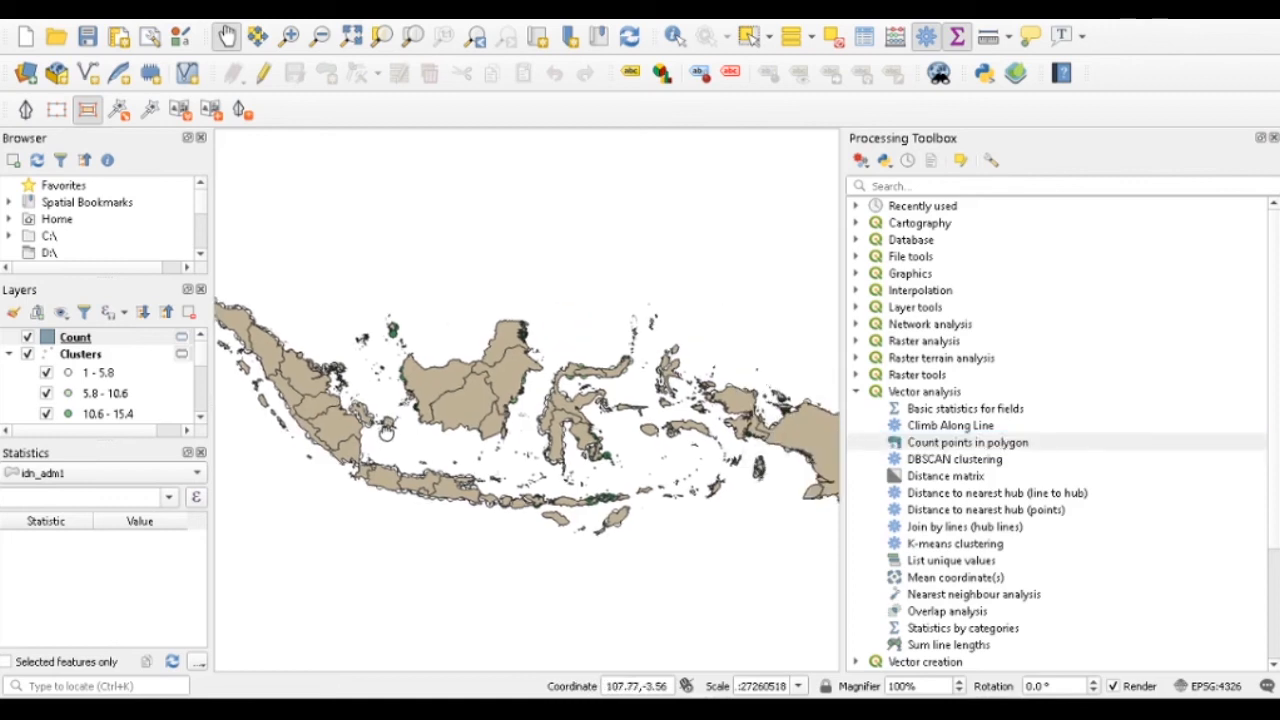
left_click(27, 355)
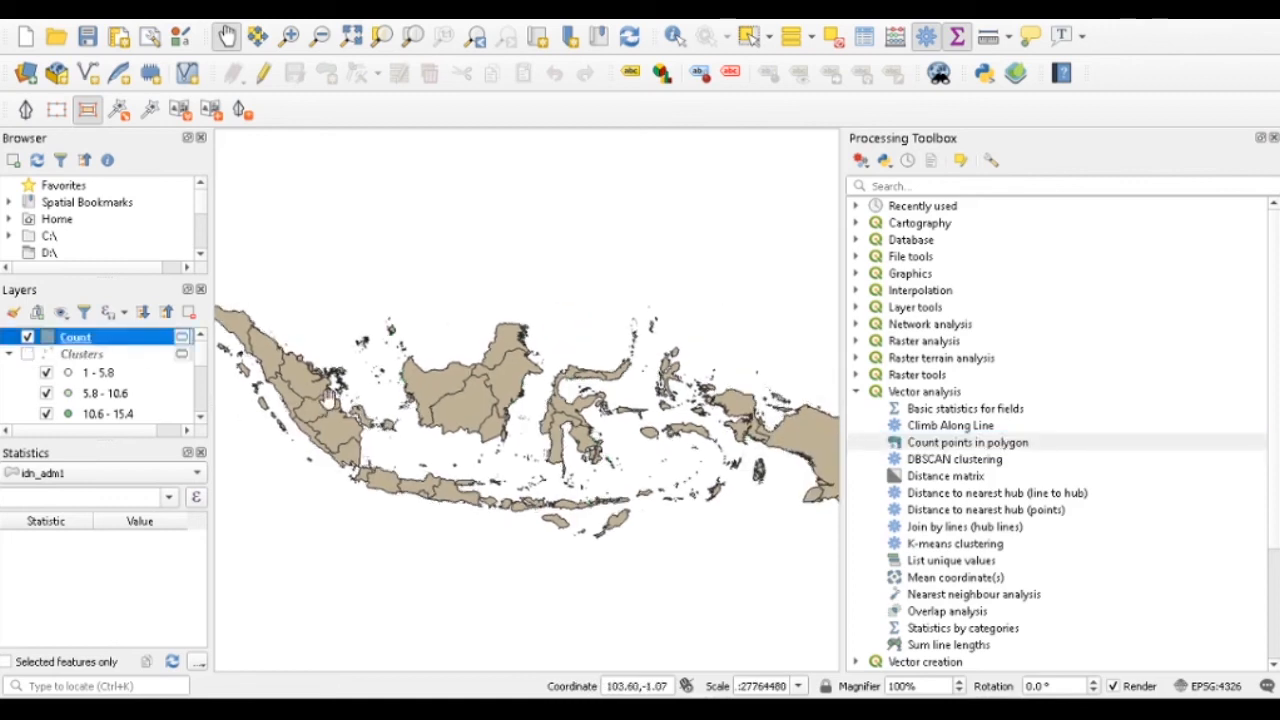
left_click_drag(330, 400, 386, 388)
left_click_drag(543, 420, 484, 416)
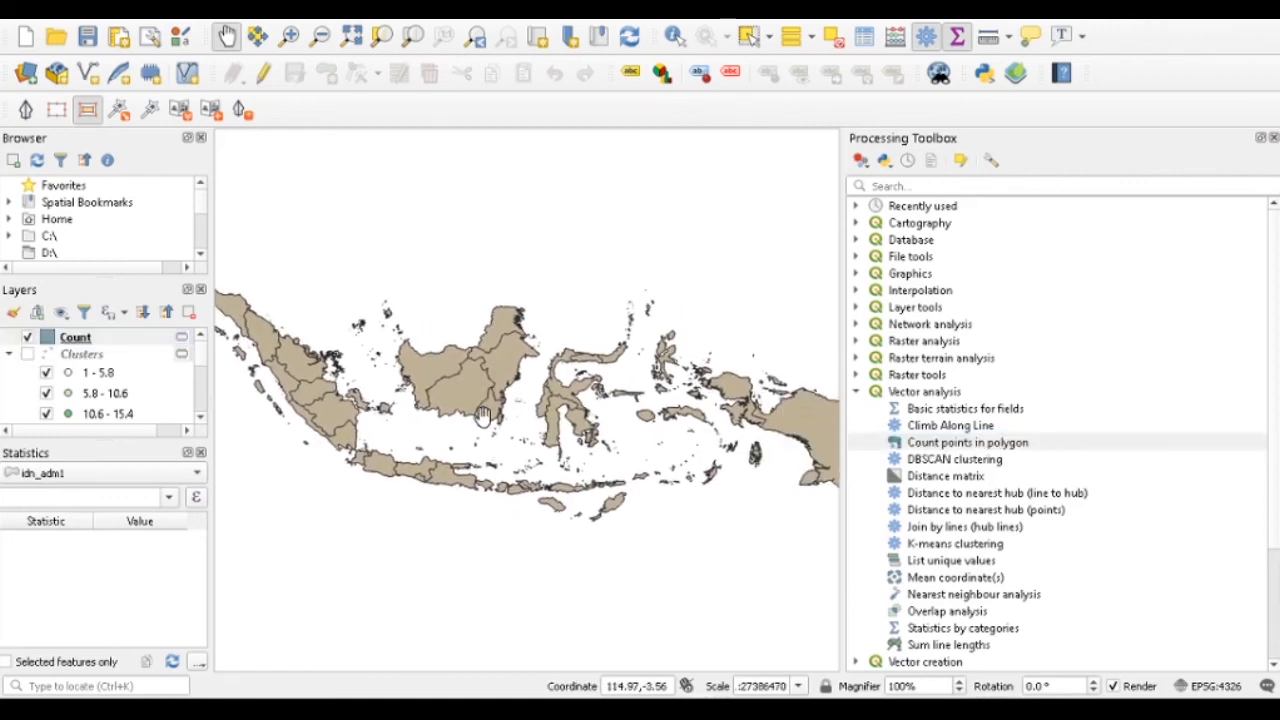
scroll(484, 416, "down", 1)
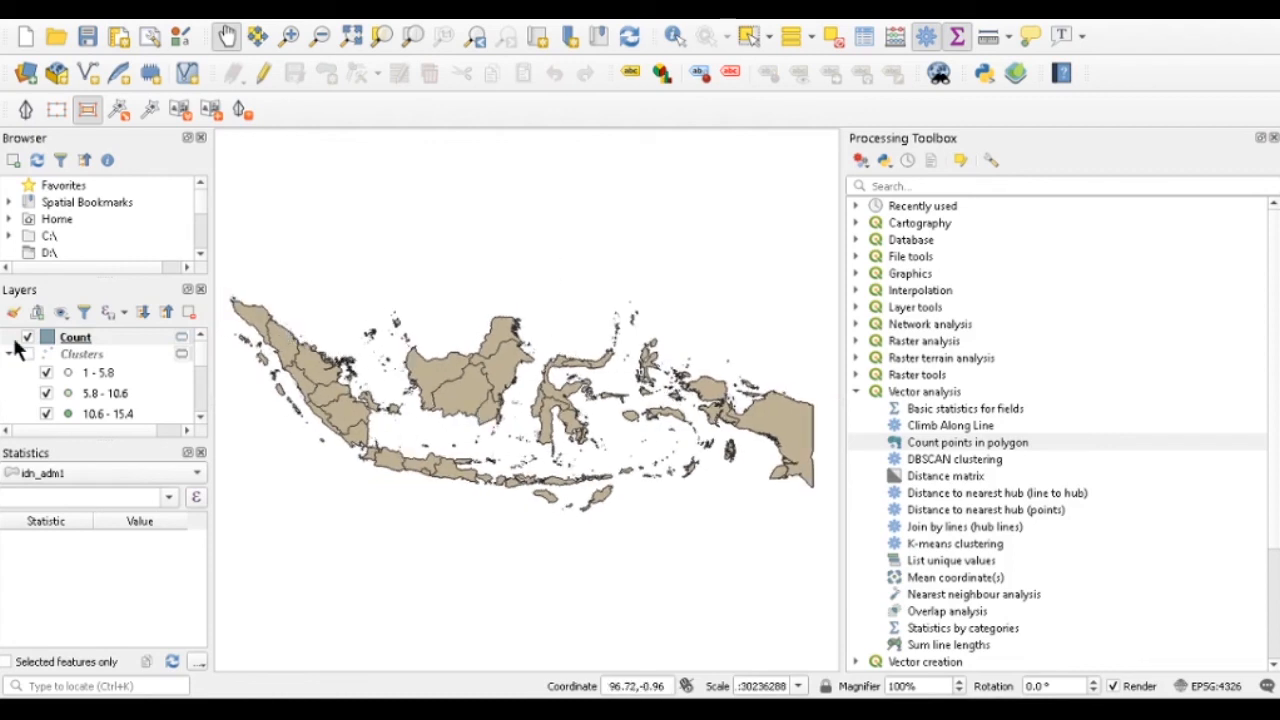
left_click(83, 336)
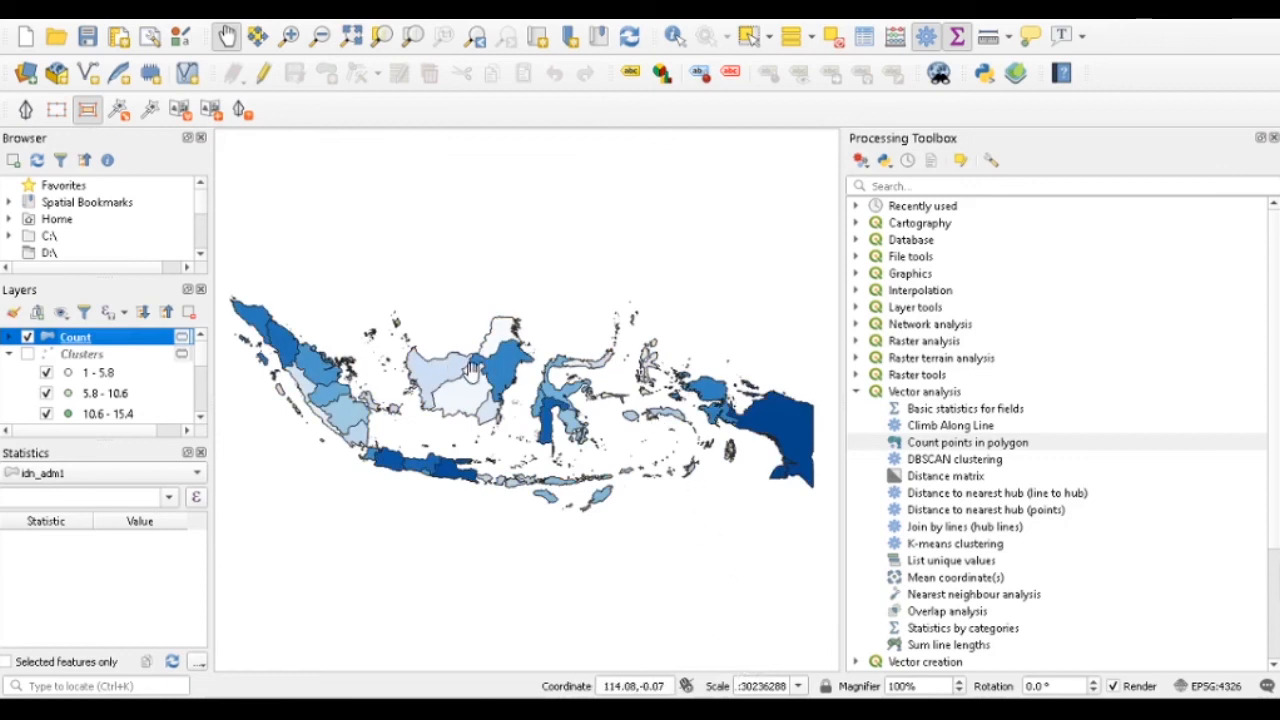
Step: Expand the Count layer's legend and compare the shading of the provinces in Kalimantan and Sumatra with its count categories
left_click_drag(474, 370, 508, 372)
scroll(508, 372, "up", 3)
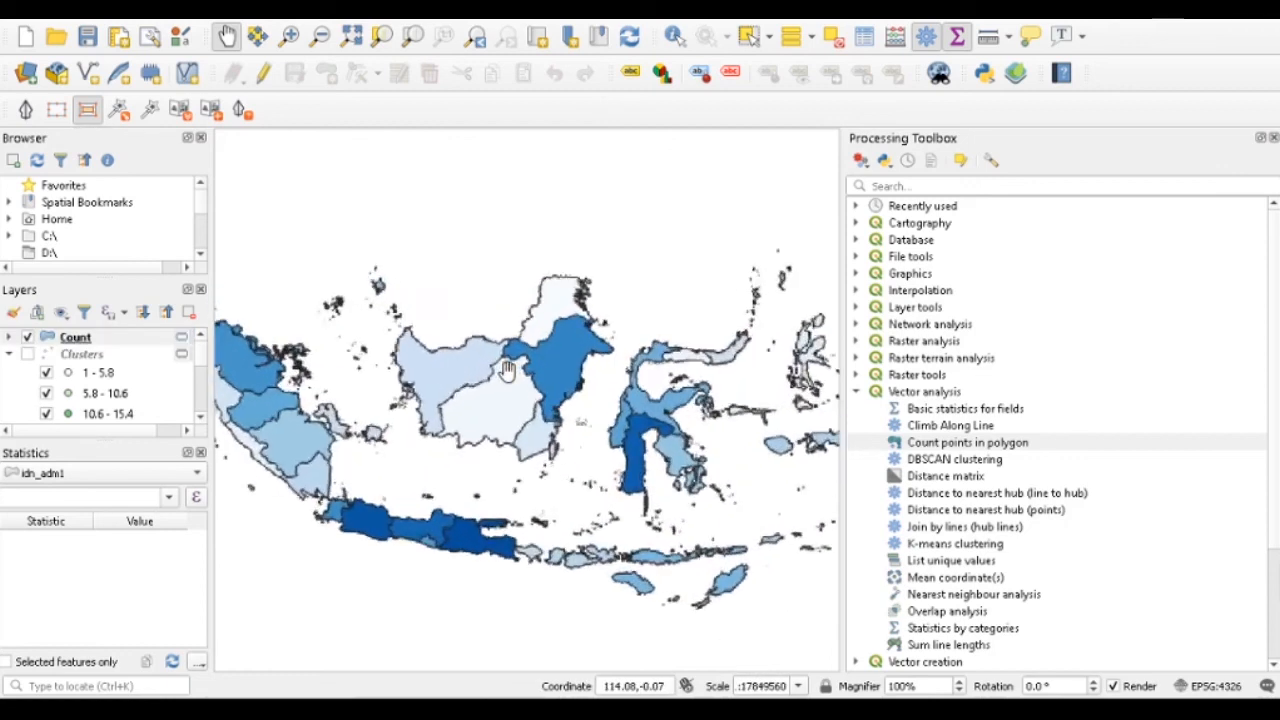
left_click_drag(587, 380, 538, 392)
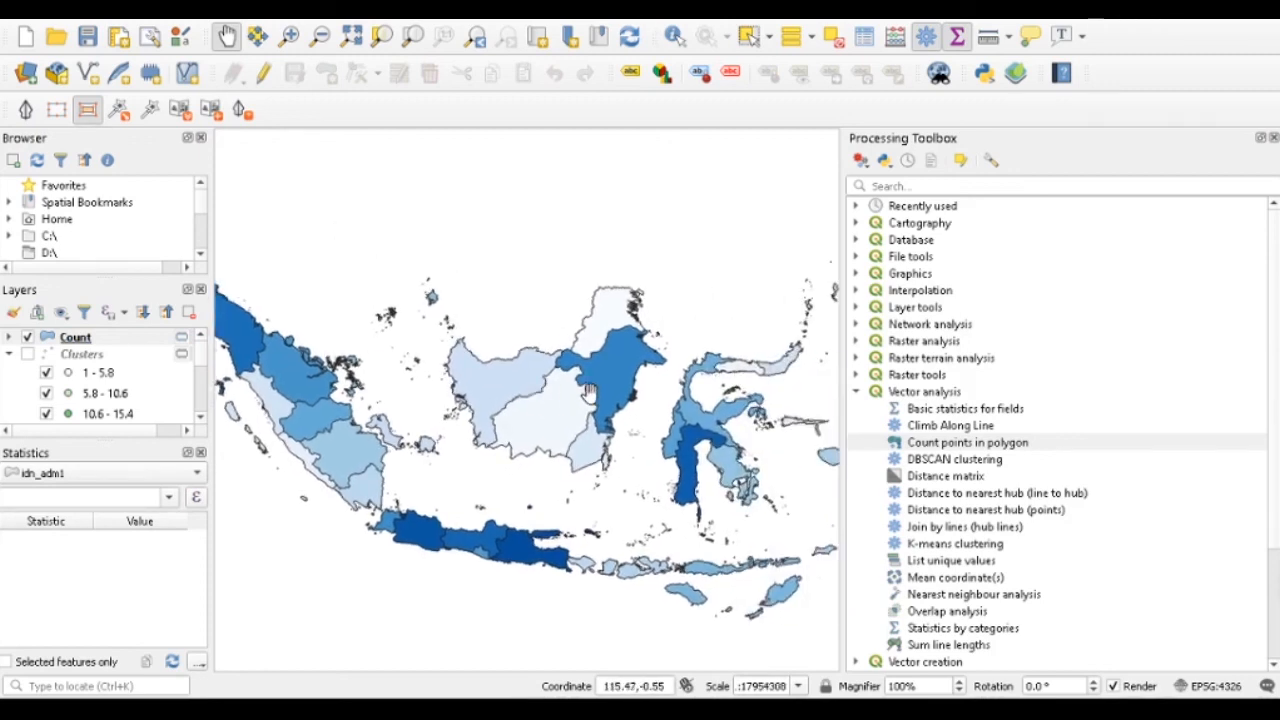
left_click(8, 338)
left_click_drag(592, 610, 432, 235)
left_click_drag(602, 173, 638, 461)
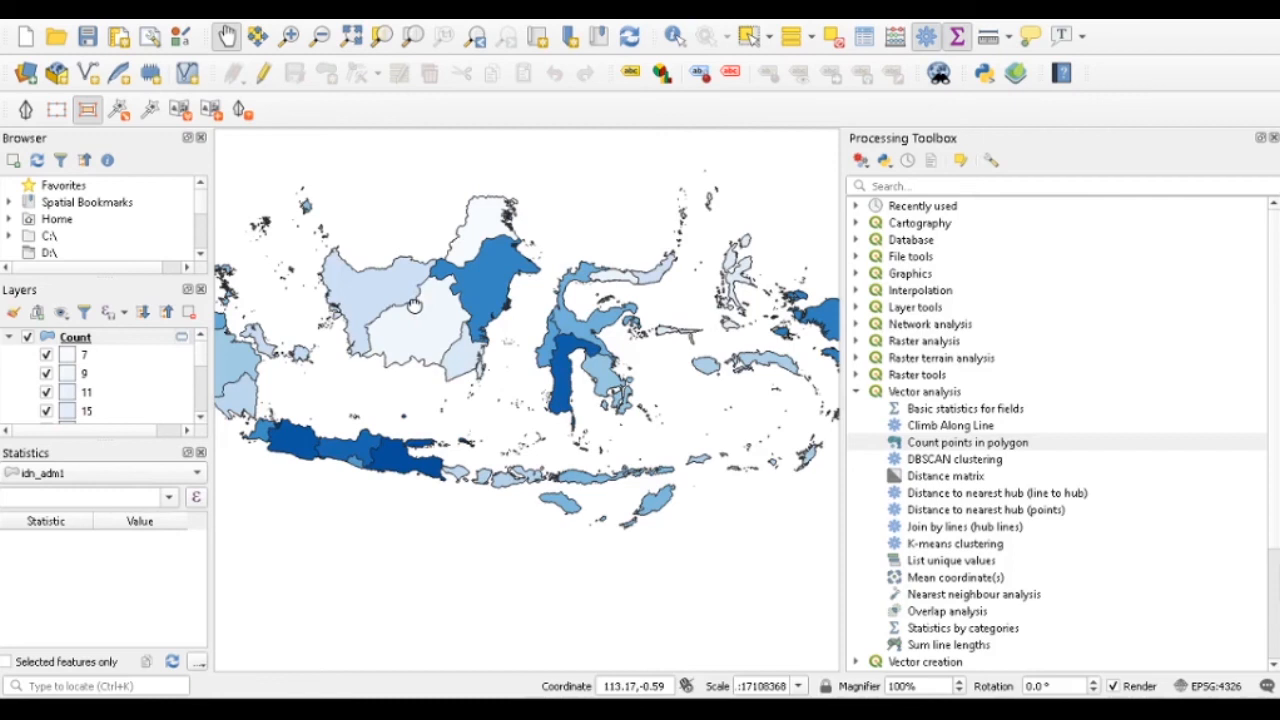
left_click_drag(413, 304, 641, 408)
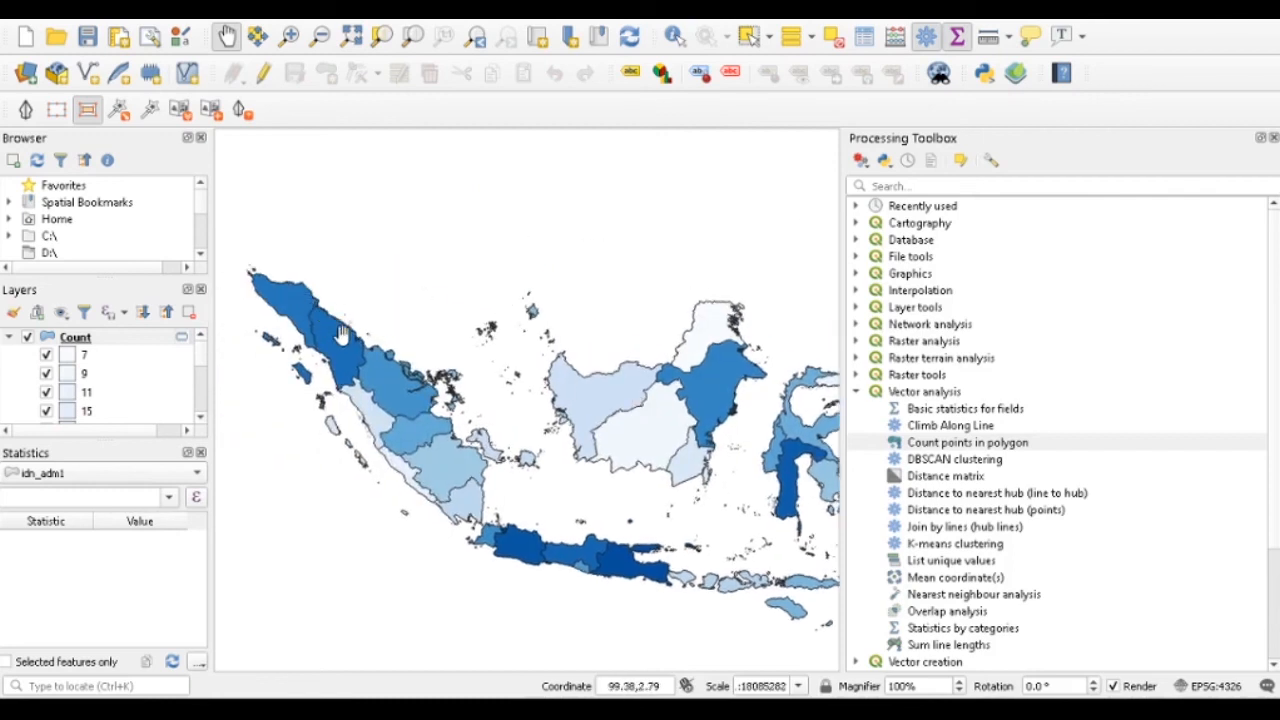
scroll(341, 335, "up", 2)
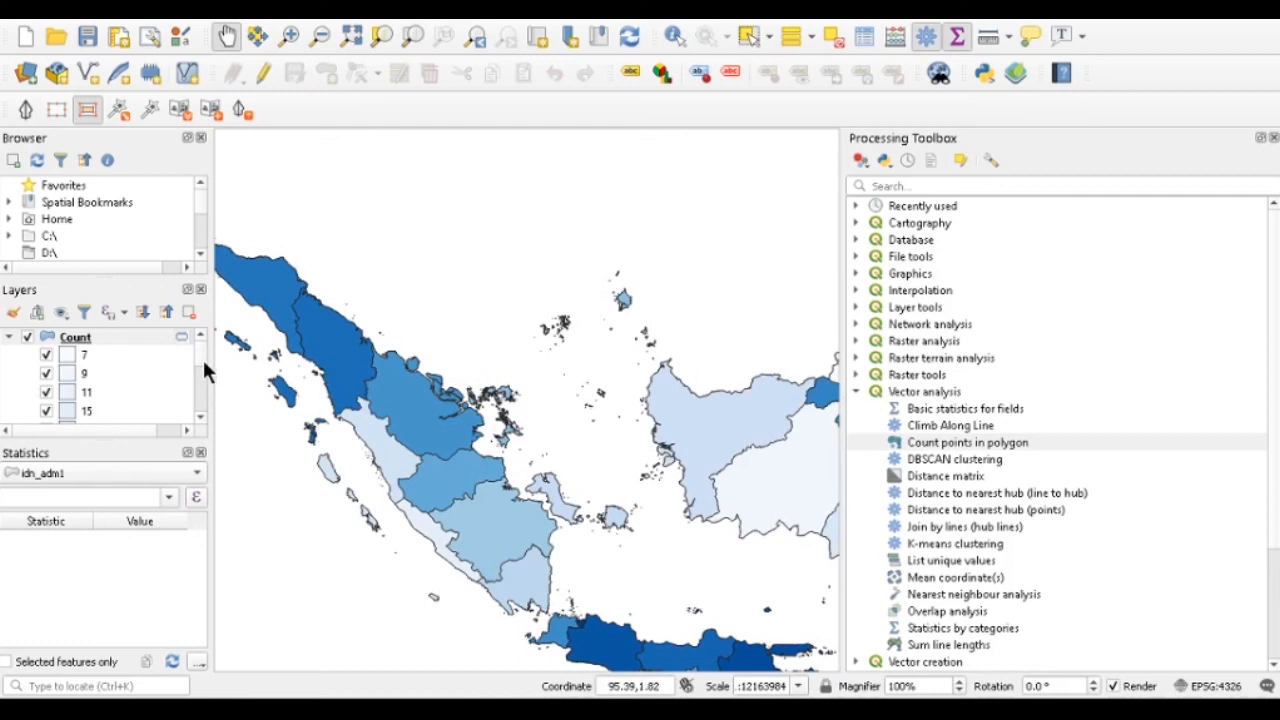
scroll(202, 357, "down", 1)
scroll(201, 362, "down", 5)
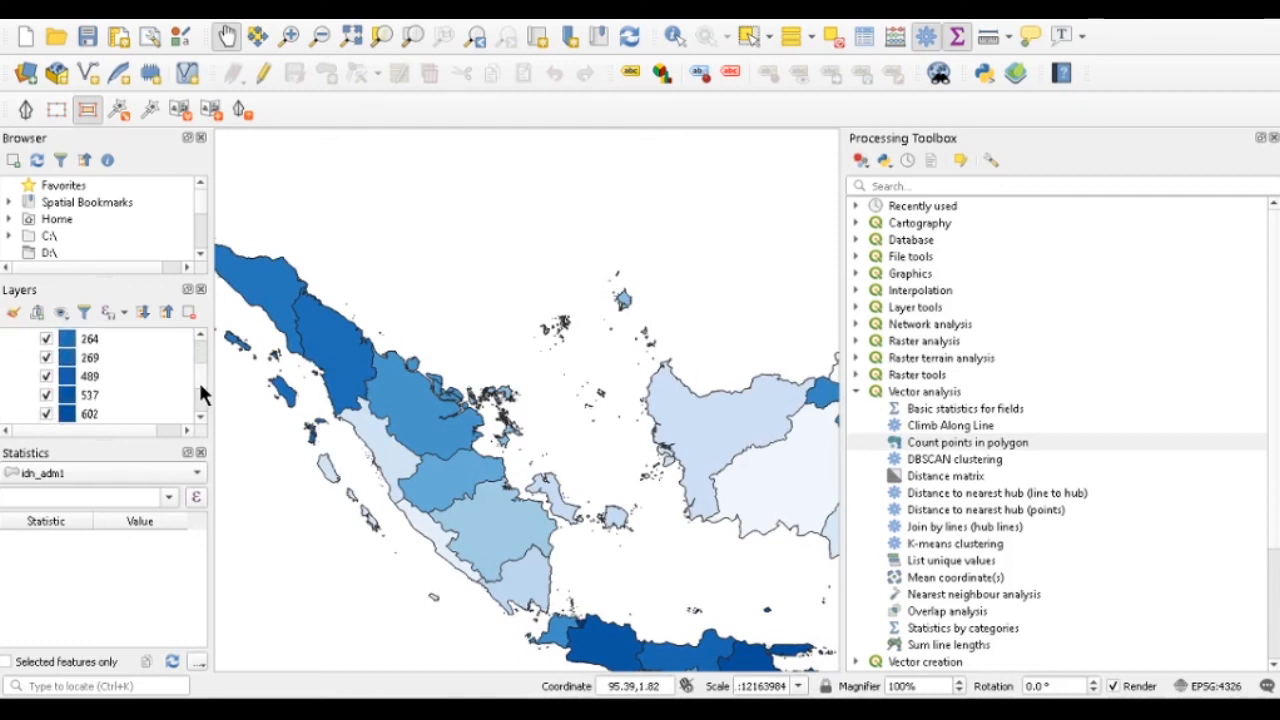
scroll(198, 378, "up", 10)
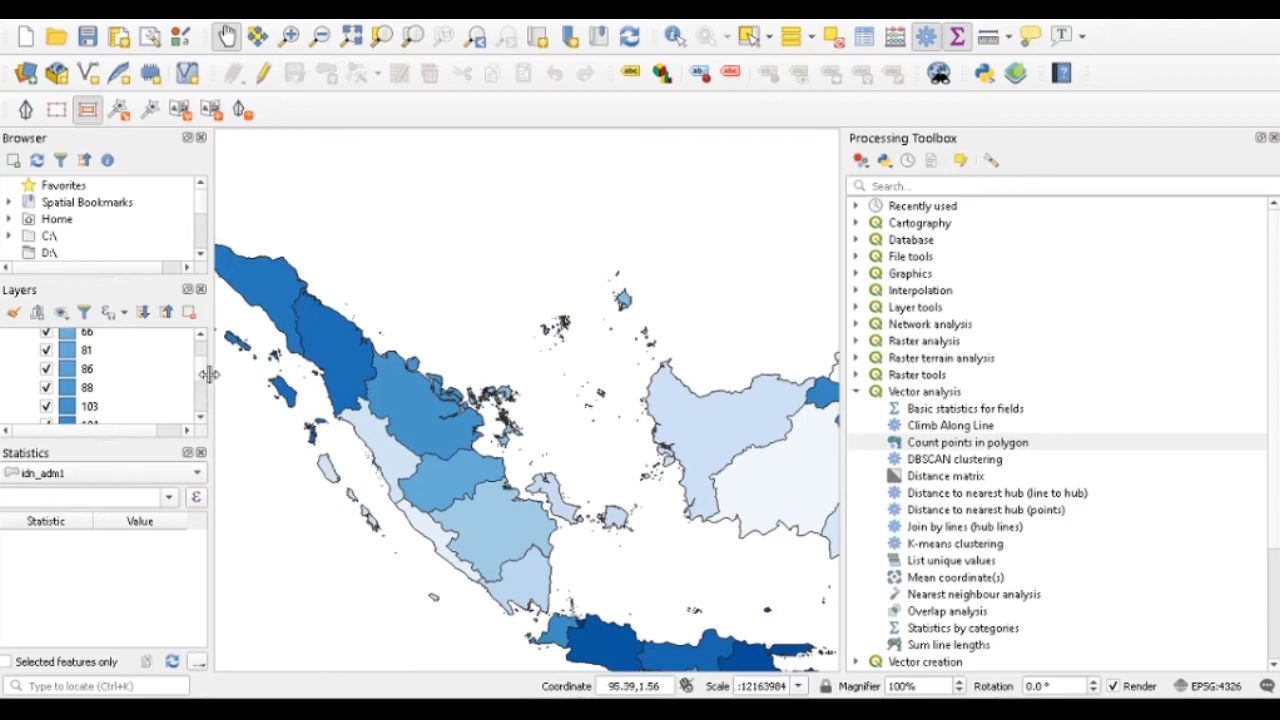
left_click_drag(201, 373, 201, 381)
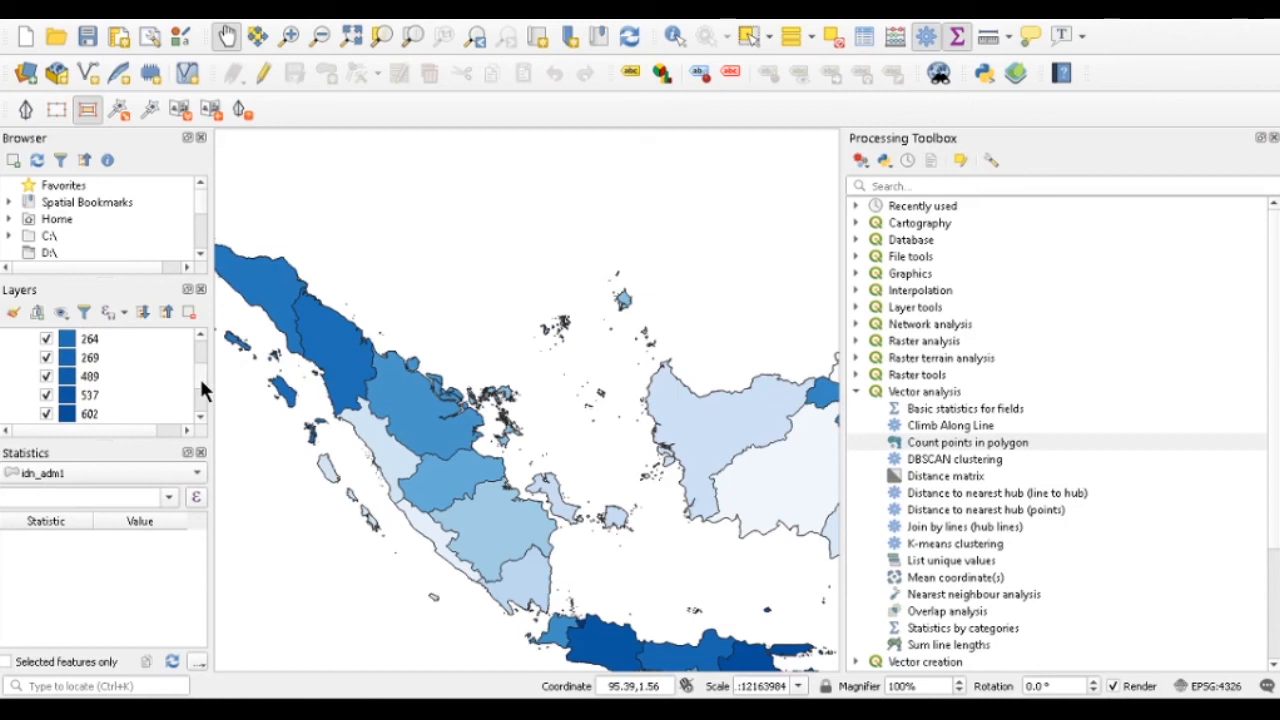
Step: Examine the shaded provinces of Java, Sulawesi and Papua against the highest count categories in the Count layer's legend
left_click_drag(199, 376, 199, 383)
left_click_drag(690, 570, 434, 418)
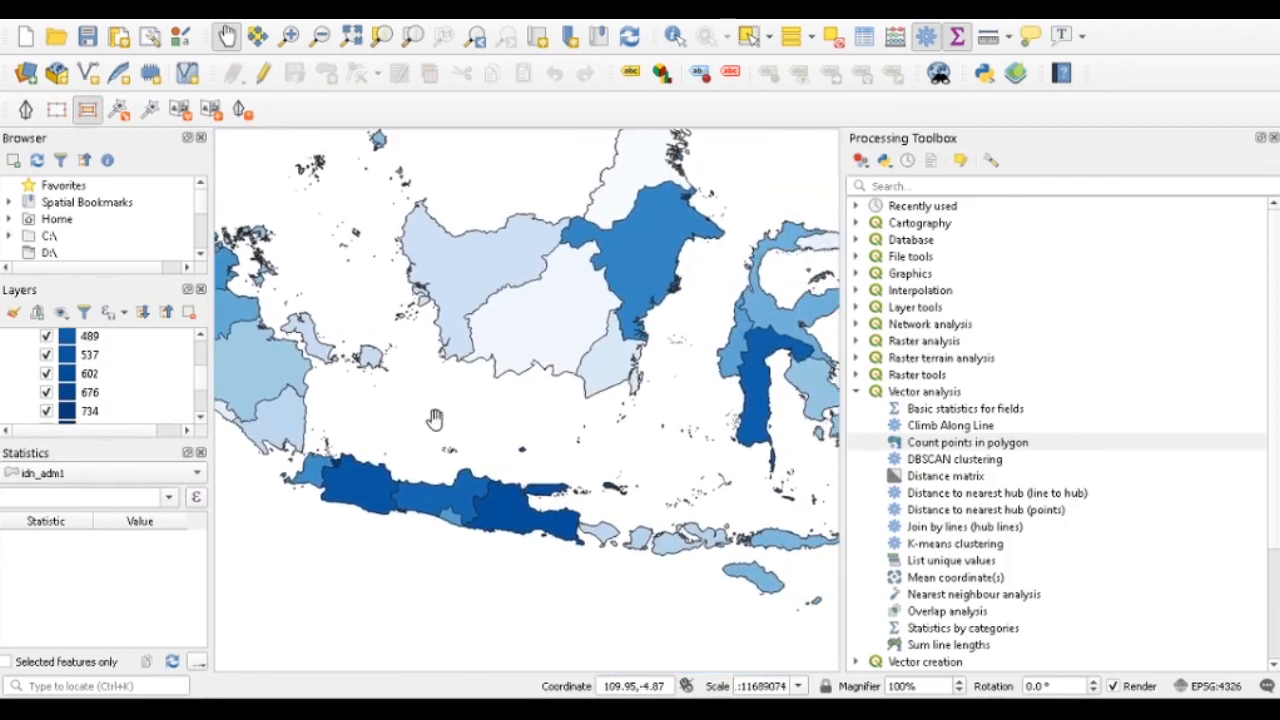
left_click_drag(766, 425, 372, 660)
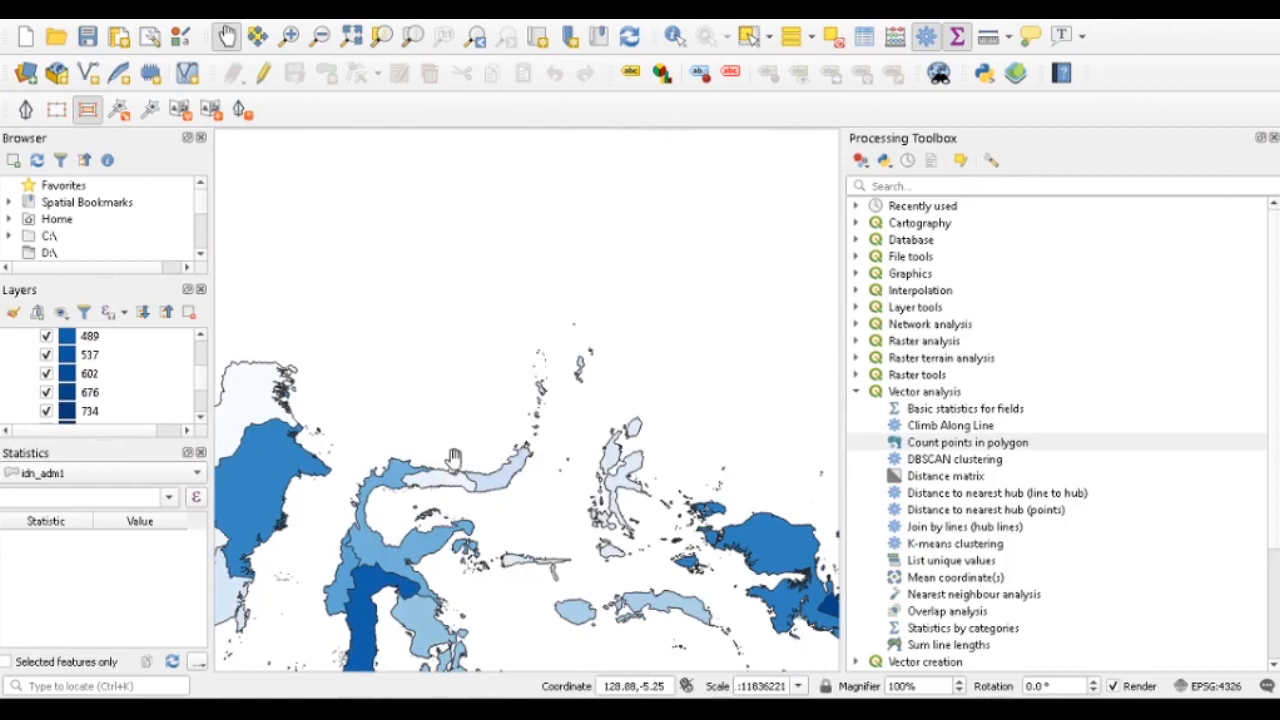
left_click_drag(615, 562, 278, 414)
left_click_drag(519, 443, 390, 503)
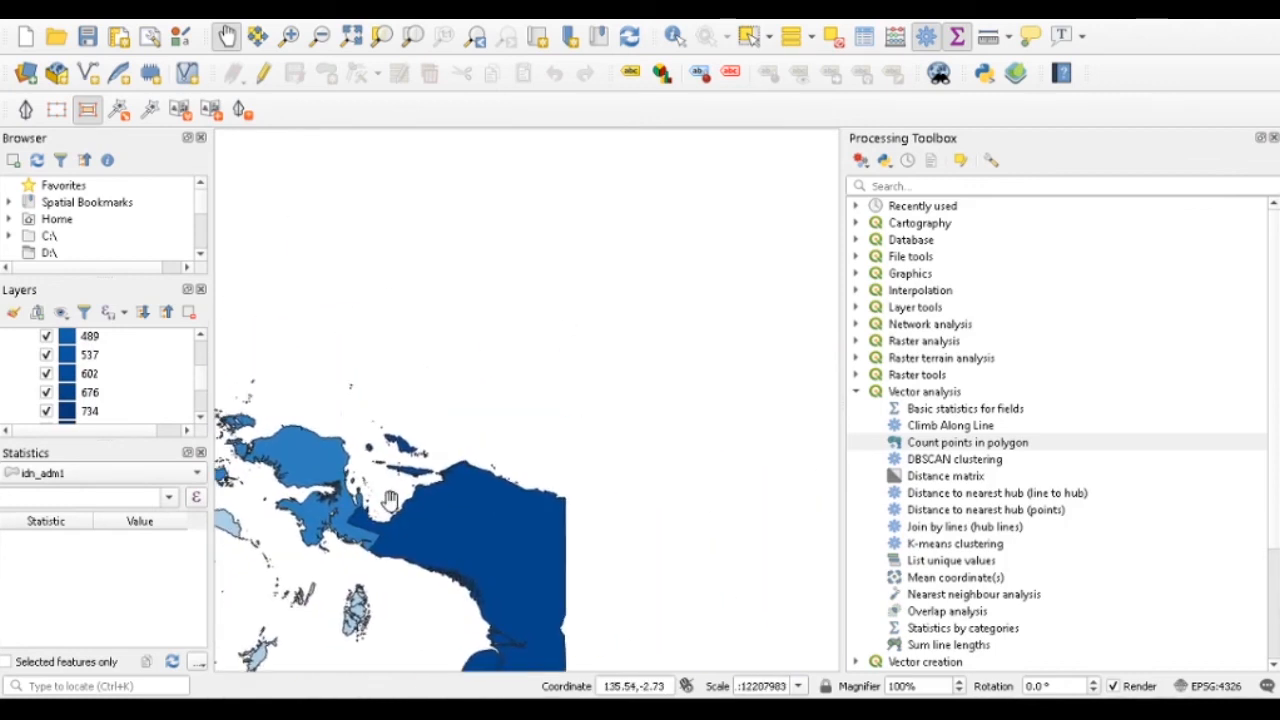
scroll(481, 510, "up", 1)
left_click_drag(514, 518, 514, 392)
scroll(200, 392, "down", 2)
scroll(200, 390, "up", 1)
scroll(200, 390, "down", 1)
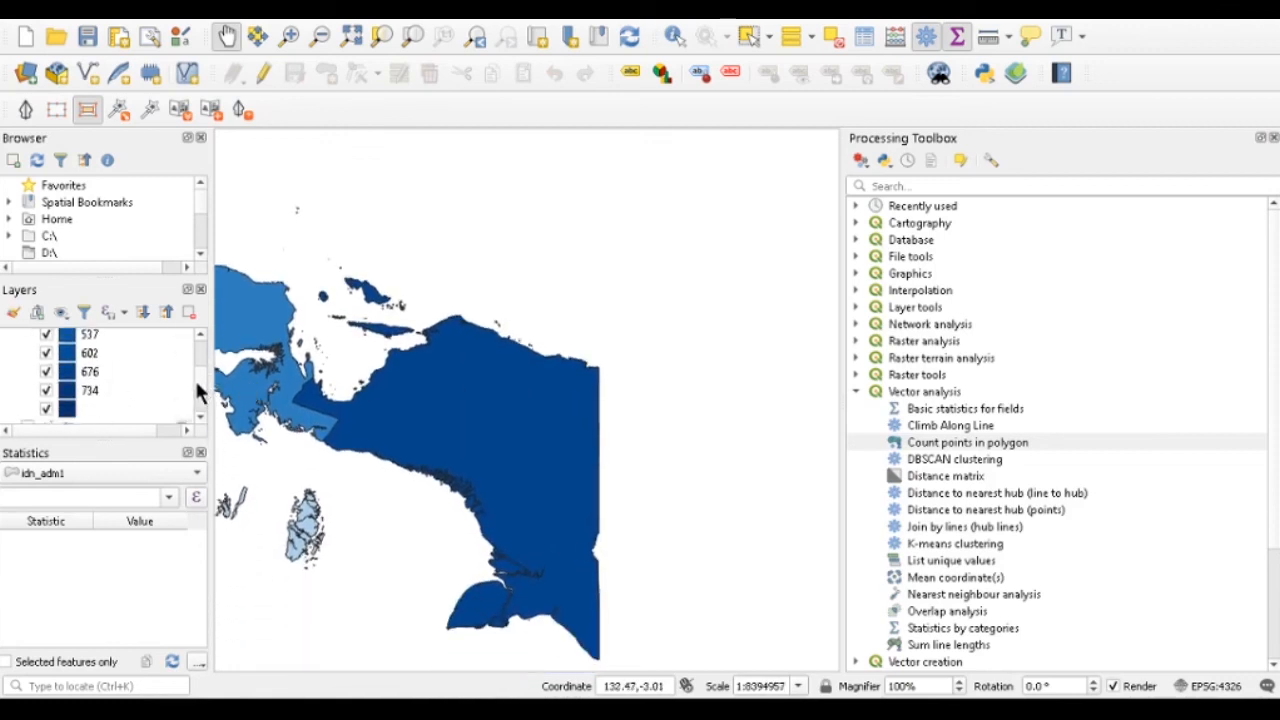